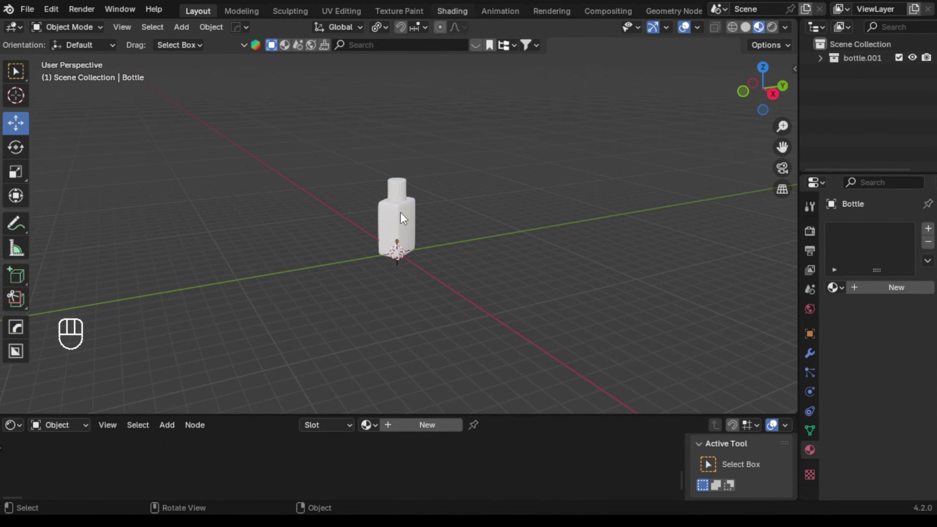
- Switch to the Shading workspace and create a new material for the bottle
{"action": "left_click", "coordinate": [452, 11]}
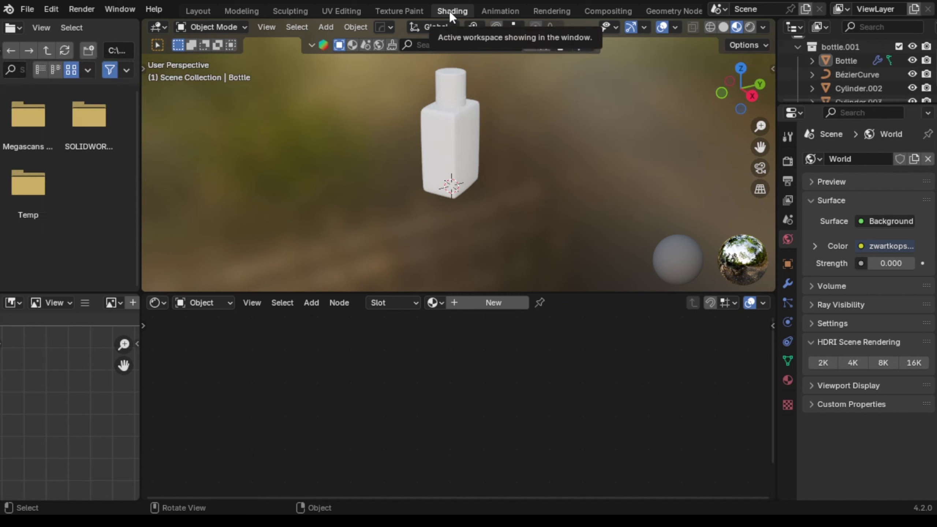
{"action": "left_click", "coordinate": [448, 157]}
{"action": "left_click", "coordinate": [500, 301]}
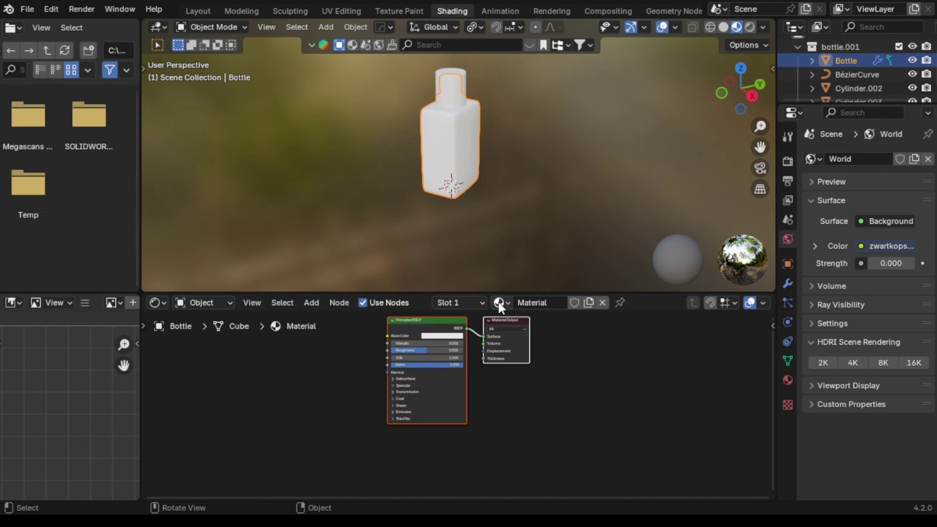
- Make the bottle's material glass-like by setting Principled BSDF Roughness to 0 and Transmission Weight to 1
{"action": "scroll", "coordinate": [409, 351], "scroll_direction": "up", "scroll_amount": 5}
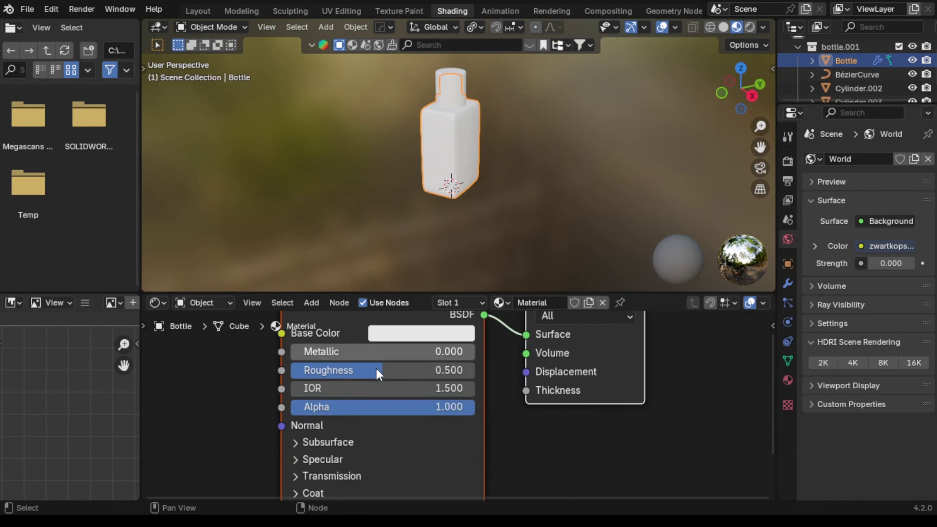
{"action": "left_click_drag", "start_coordinate": [379, 371], "coordinate": [294, 376]}
{"action": "middle_click_drag", "start_coordinate": [386, 418], "coordinate": [415, 341]}
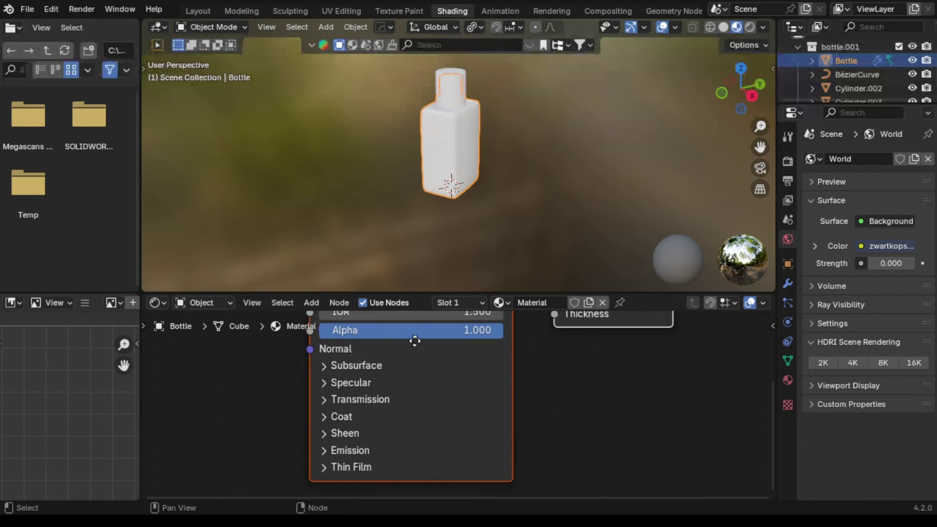
{"action": "left_click", "coordinate": [329, 396]}
{"action": "left_click_drag", "start_coordinate": [343, 421], "coordinate": [482, 421]}
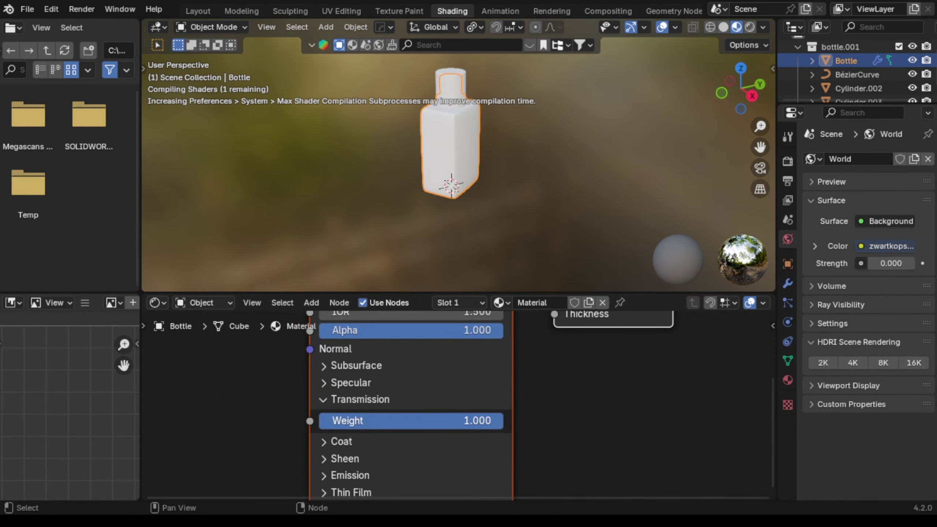
{"action": "left_click", "coordinate": [514, 214]}
- Add a Color Ramp node and feed its Color output into the Principled BSDF's Base Color
{"action": "scroll", "coordinate": [538, 388], "scroll_direction": "down", "scroll_amount": 7}
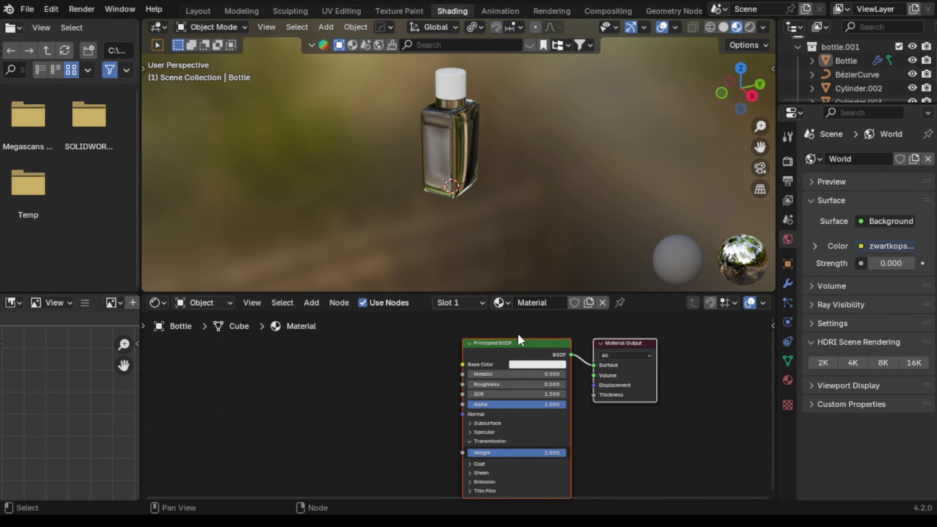
{"action": "middle_click_drag", "start_coordinate": [514, 330], "coordinate": [478, 340]}
{"action": "scroll", "coordinate": [457, 361], "scroll_direction": "up", "scroll_amount": 2}
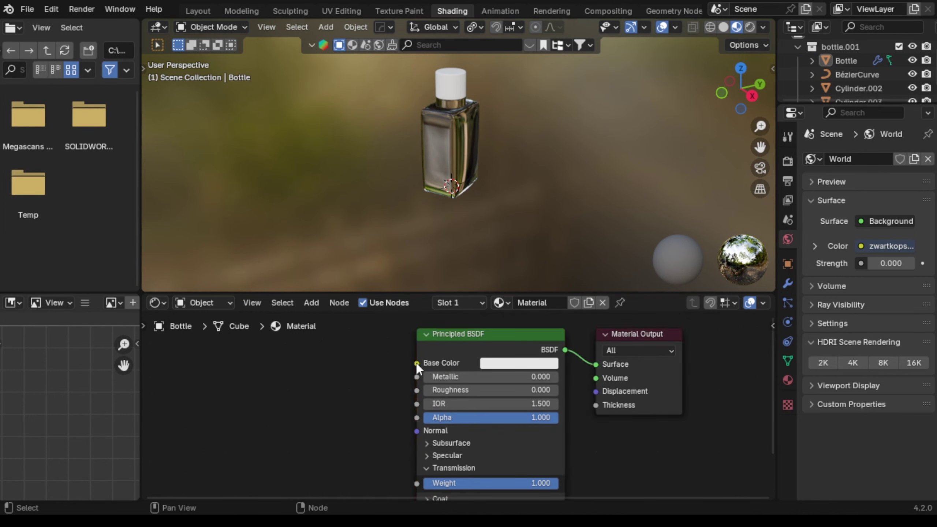
{"action": "left_click_drag", "start_coordinate": [417, 363], "coordinate": [276, 345]}
{"action": "type", "text": "COL"}
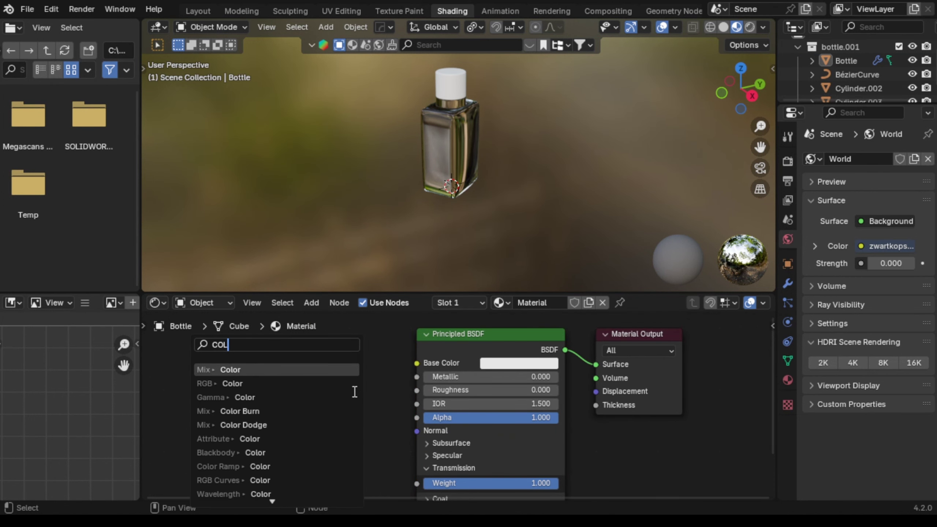
{"action": "type", "text": "OR RAM"}
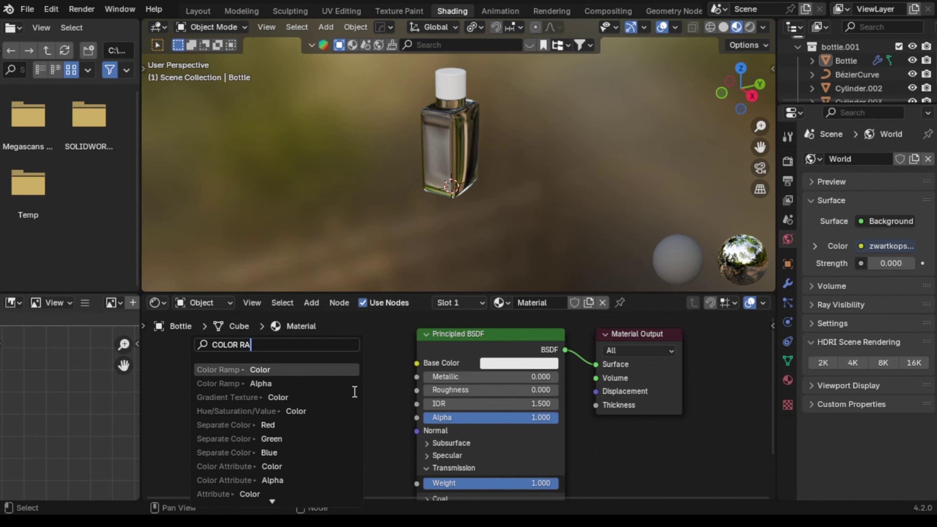
{"action": "left_click", "coordinate": [283, 369]}
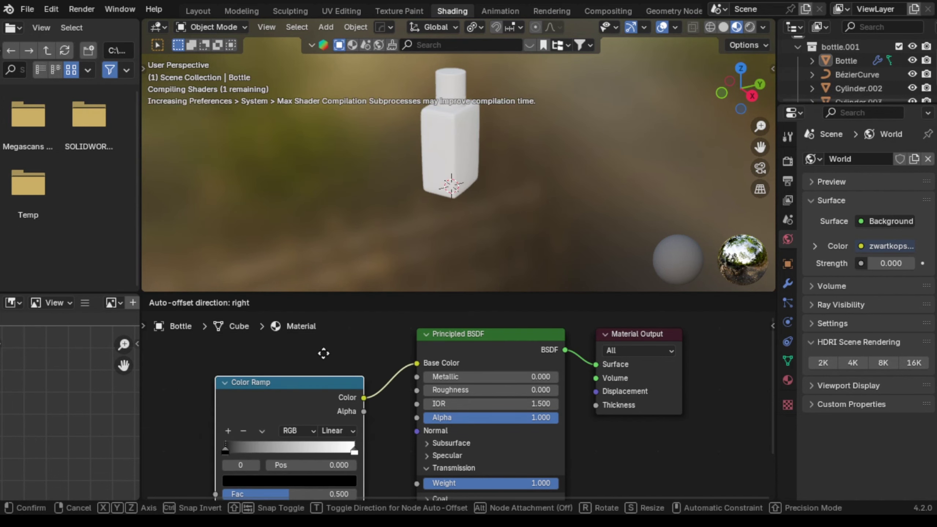
{"action": "left_click", "coordinate": [334, 344]}
- Add a linear Gradient Texture node with its Color output connected to the Color Ramp's Fac
{"action": "scroll", "coordinate": [342, 388], "scroll_direction": "down", "scroll_amount": 2}
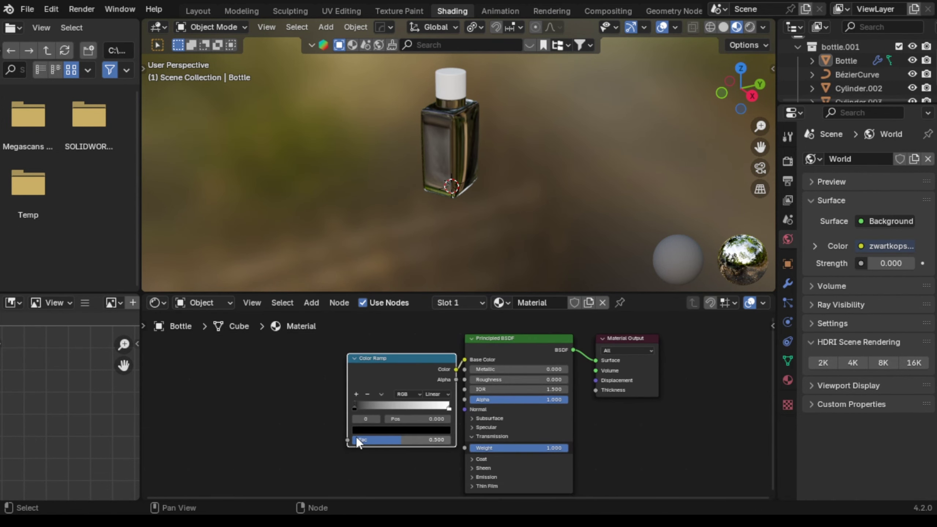
{"action": "left_click_drag", "start_coordinate": [347, 440], "coordinate": [323, 410]}
{"action": "type", "text": "GRADIENT"}
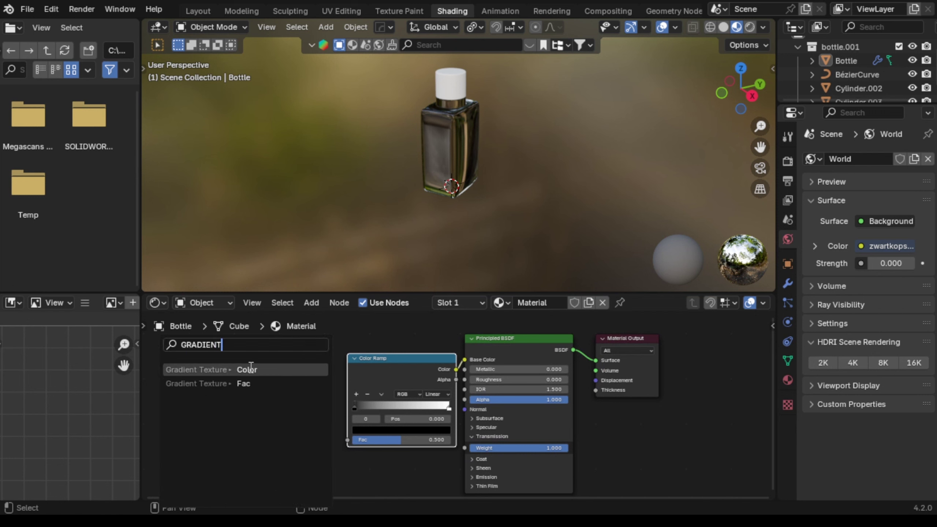
{"action": "left_click", "coordinate": [250, 368]}
{"action": "left_click", "coordinate": [226, 368]}
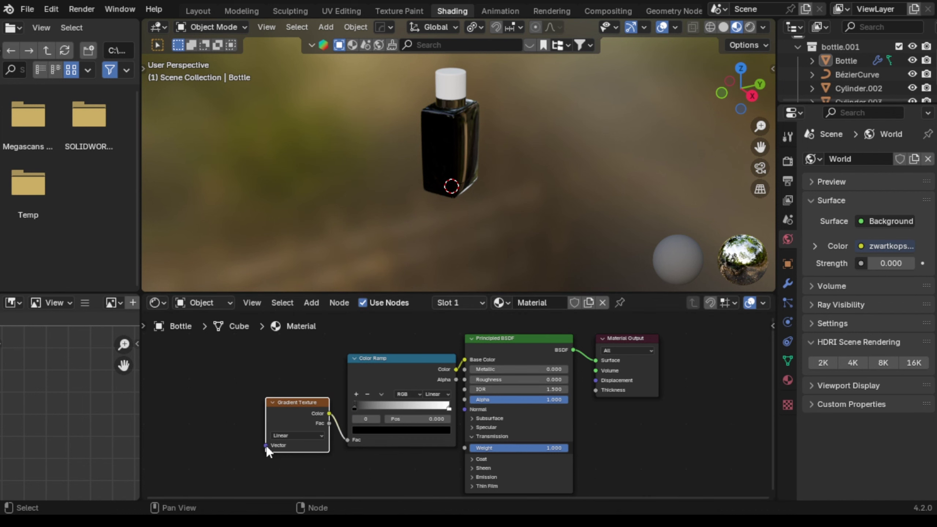
- Add a Mapping node and link its Vector output to the Gradient Texture's Vector input
{"action": "left_click_drag", "start_coordinate": [267, 445], "coordinate": [246, 417]}
{"action": "type", "text": "MAP"}
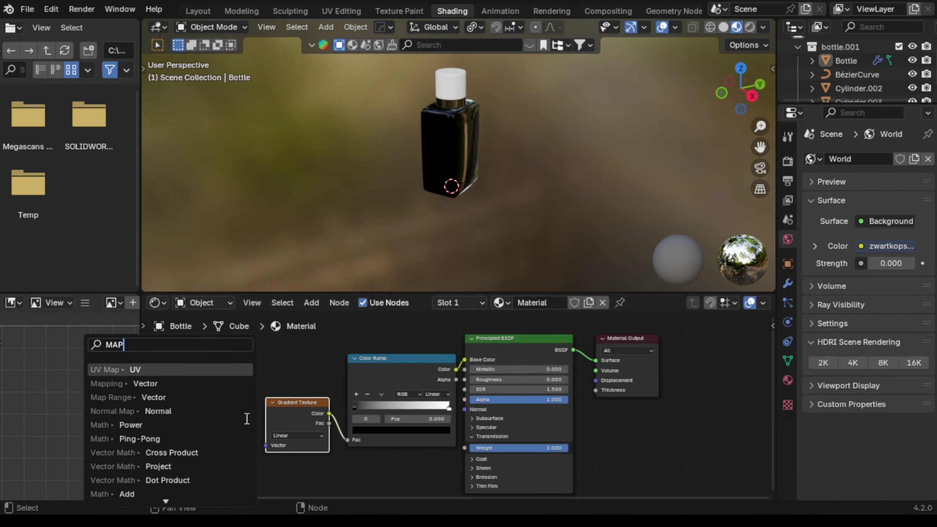
{"action": "type", "text": "PING"}
{"action": "left_click", "coordinate": [143, 369]}
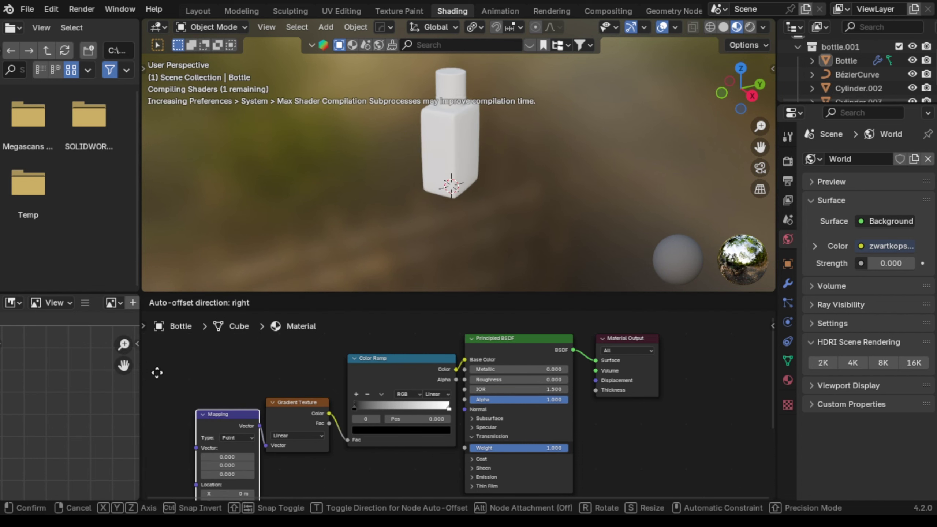
{"action": "left_click", "coordinate": [309, 391]}
- Add a Texture Coordinate node with its Generated output connected to the Mapping node's Vector input
{"action": "middle_click_drag", "start_coordinate": [201, 371], "coordinate": [225, 351]}
{"action": "scroll", "coordinate": [252, 384], "scroll_direction": "up", "scroll_amount": 3}
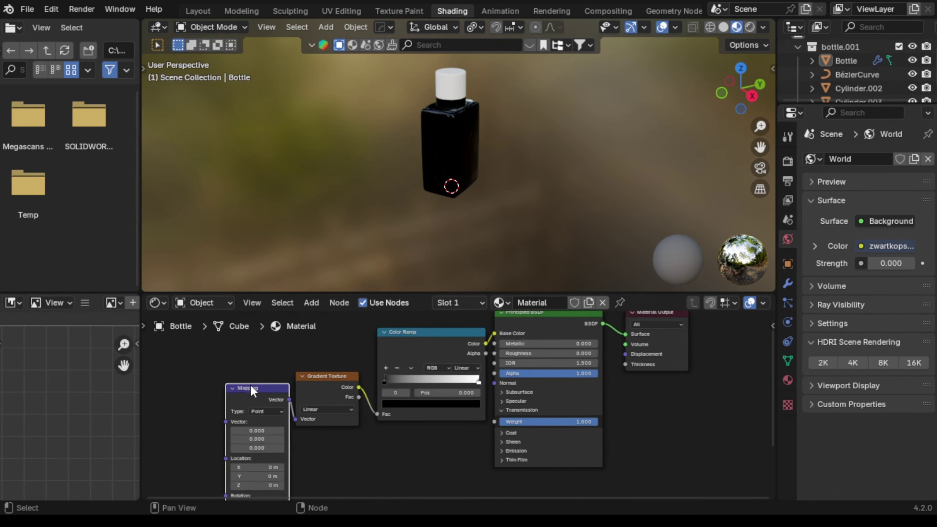
{"action": "left_click_drag", "start_coordinate": [247, 409], "coordinate": [224, 405]}
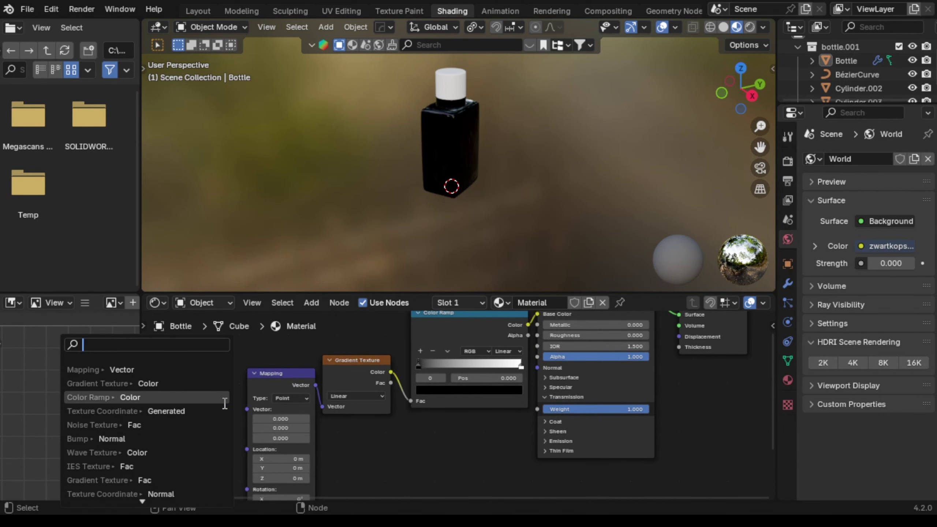
{"action": "type", "text": "TEXTUR"}
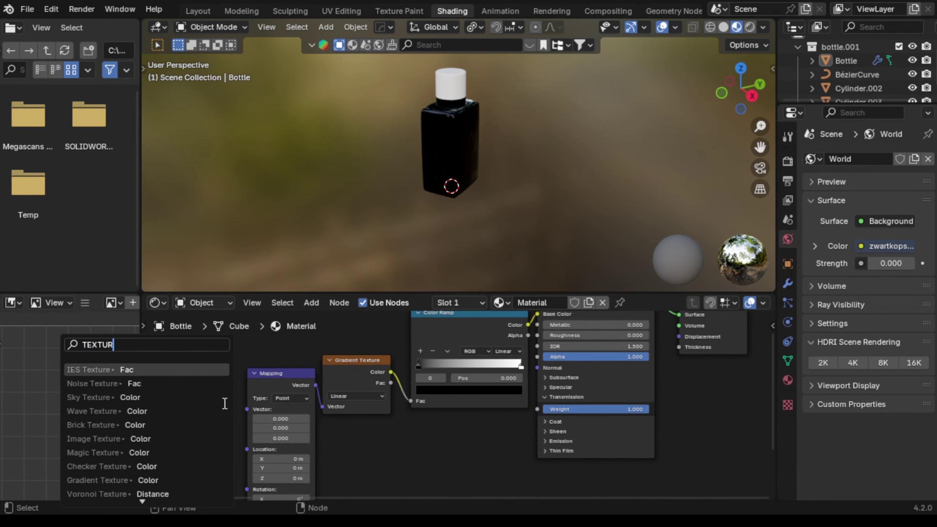
{"action": "type", "text": "E COR"}
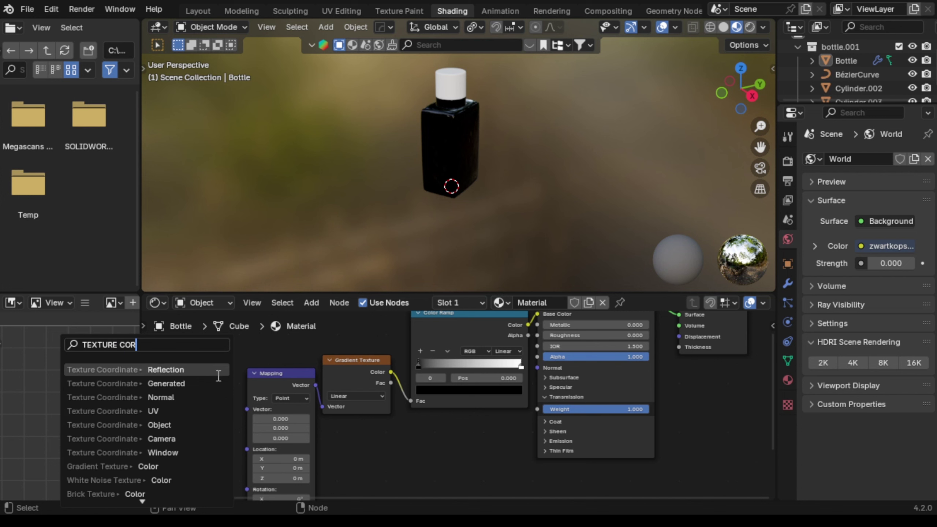
{"action": "left_click", "coordinate": [140, 383]}
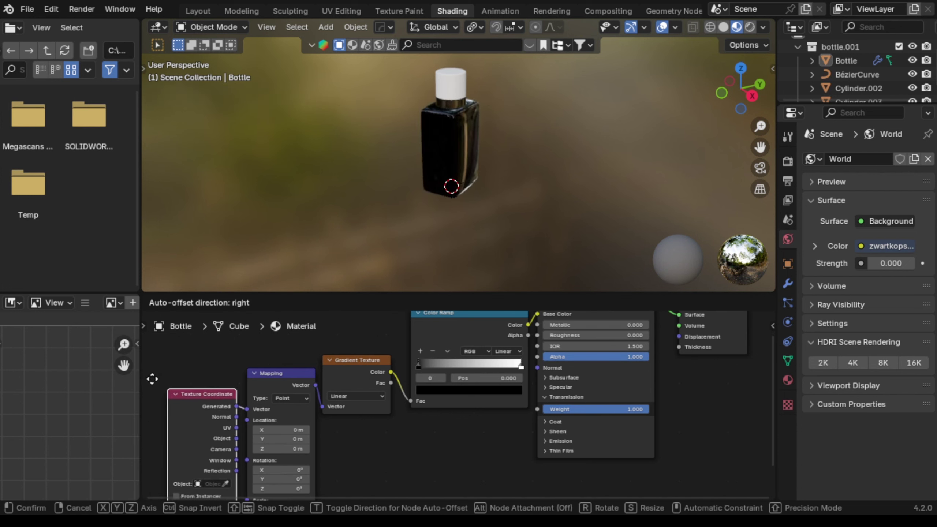
{"action": "left_click", "coordinate": [147, 376]}
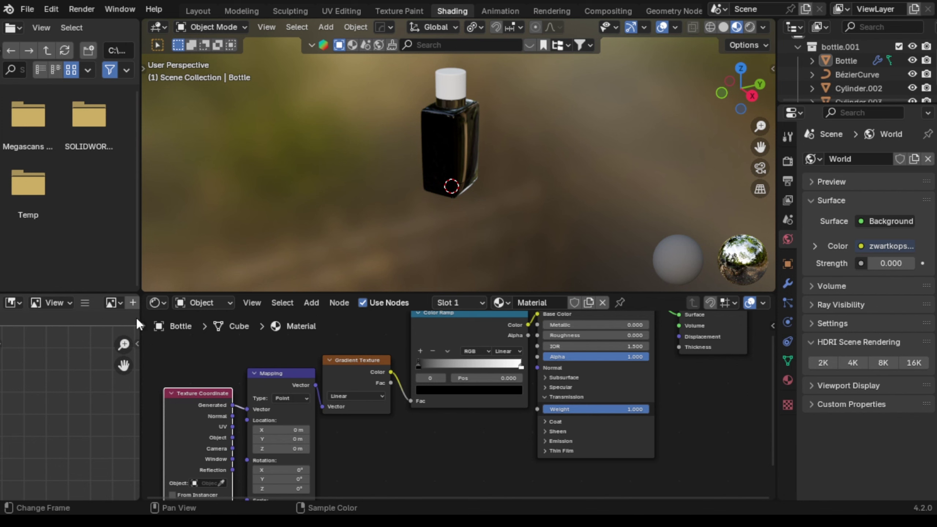
- Select the white stop at the end of the Color Ramp
{"action": "scroll", "coordinate": [387, 381], "scroll_direction": "down", "scroll_amount": 2}
{"action": "middle_click_drag", "start_coordinate": [426, 413], "coordinate": [303, 418]}
{"action": "scroll", "coordinate": [350, 393], "scroll_direction": "up", "scroll_amount": 1}
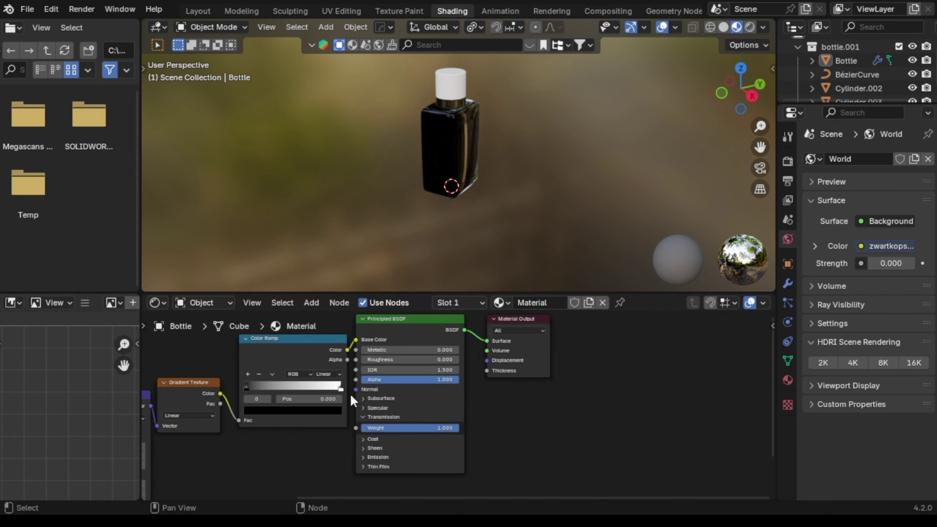
{"action": "mouse_move", "coordinate": [339, 386]}
{"action": "left_mouse_down"}
{"action": "mouse_move", "coordinate": [297, 387]}
{"action": "mouse_move", "coordinate": [352, 388]}
{"action": "left_mouse_up"}
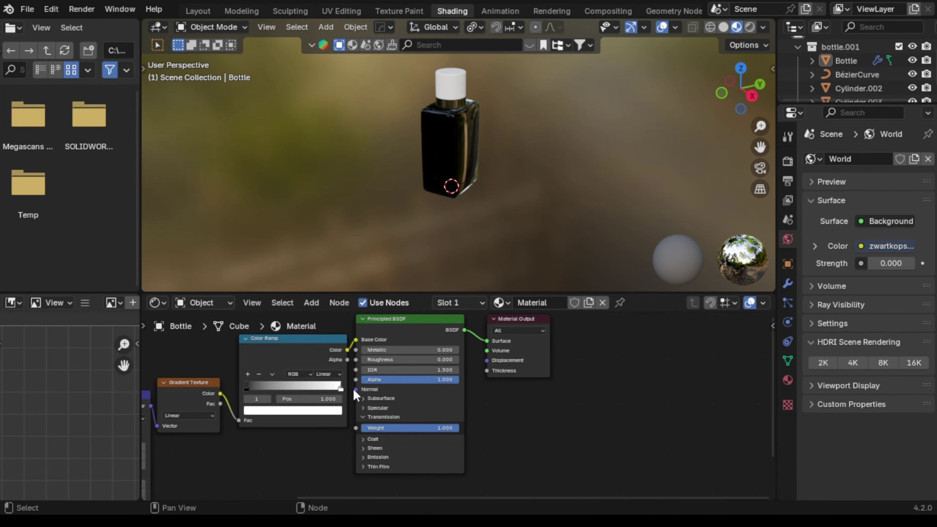
- Switch the viewport to Rendered shading, display the World nodes and set the world background strength to 1
{"action": "left_click", "coordinate": [750, 27]}
{"action": "scroll", "coordinate": [565, 365], "scroll_direction": "down", "scroll_amount": 3}
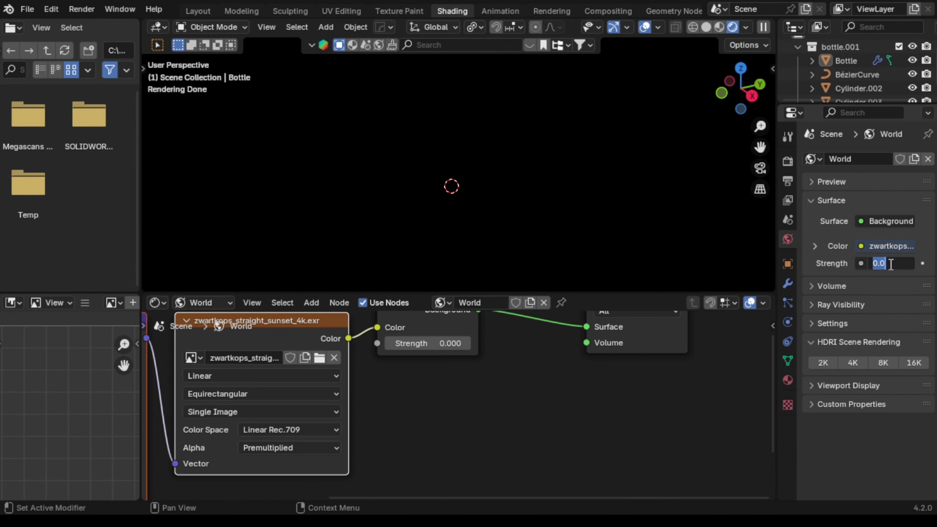
{"action": "type", "text": "1"}
{"action": "key", "text": "Return"}
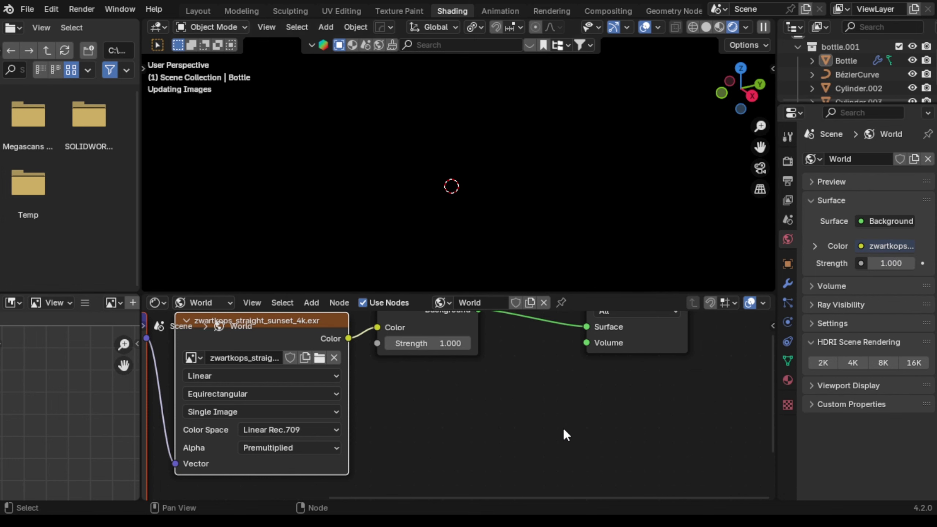
{"action": "scroll", "coordinate": [506, 393], "scroll_direction": "down", "scroll_amount": 4}
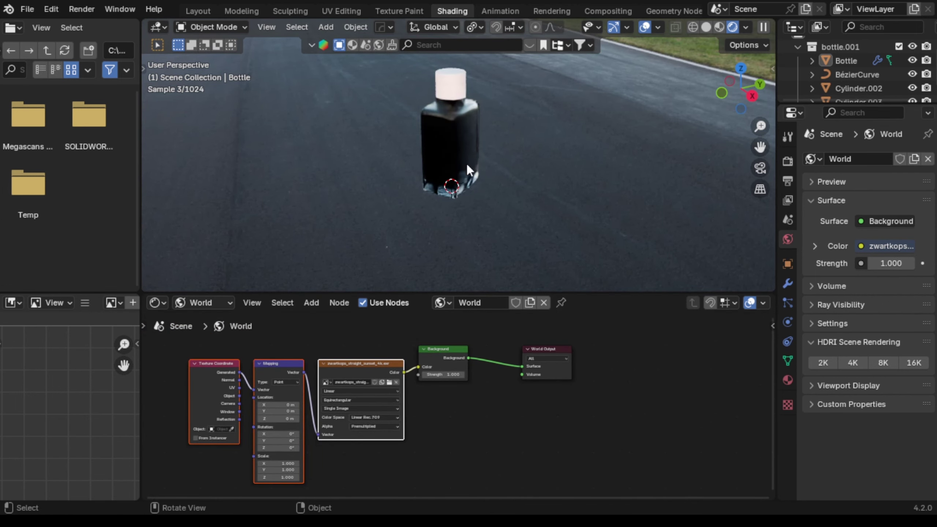
- Add a mesh plane under the bottle and scale it up by about 25.5 as a ground
{"action": "middle_click_drag", "start_coordinate": [474, 159], "coordinate": [401, 151]}
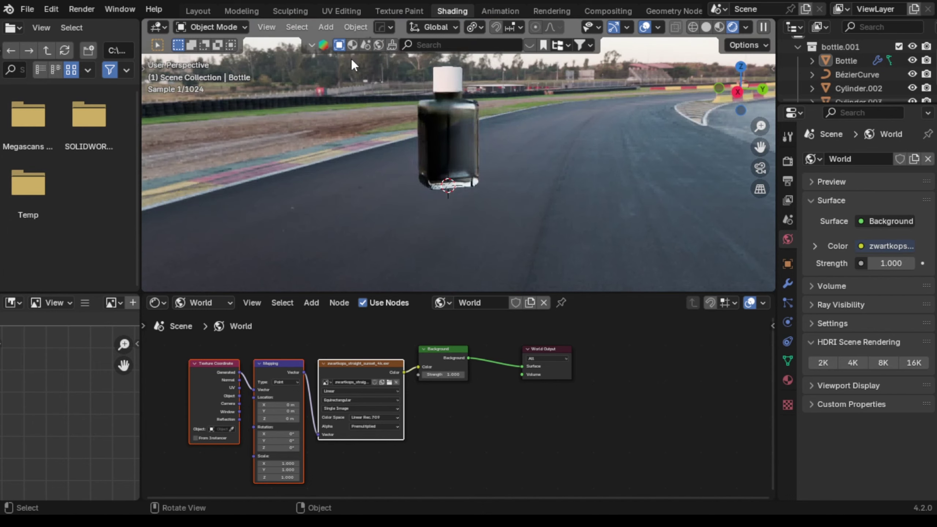
{"action": "left_click", "coordinate": [325, 27]}
{"action": "mouse_move", "coordinate": [354, 44]}
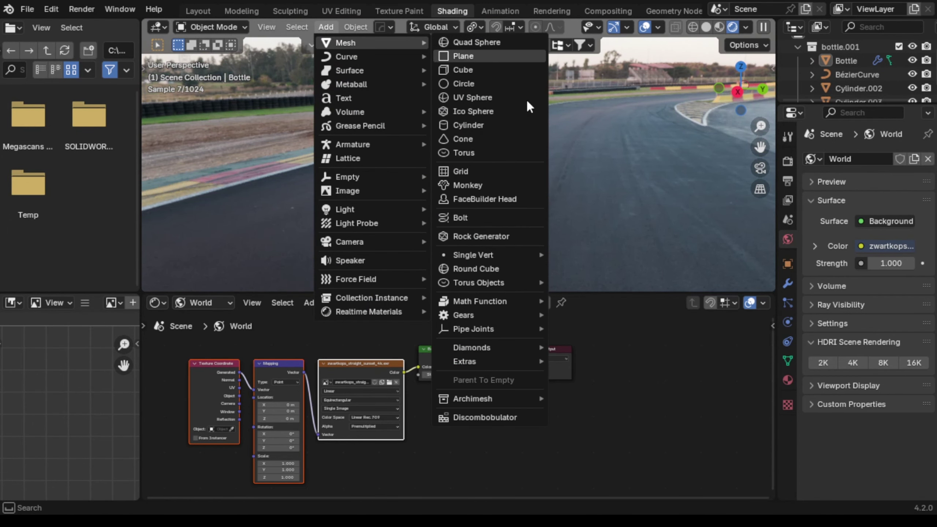
{"action": "left_click", "coordinate": [465, 56]}
{"action": "key", "text": "s"}
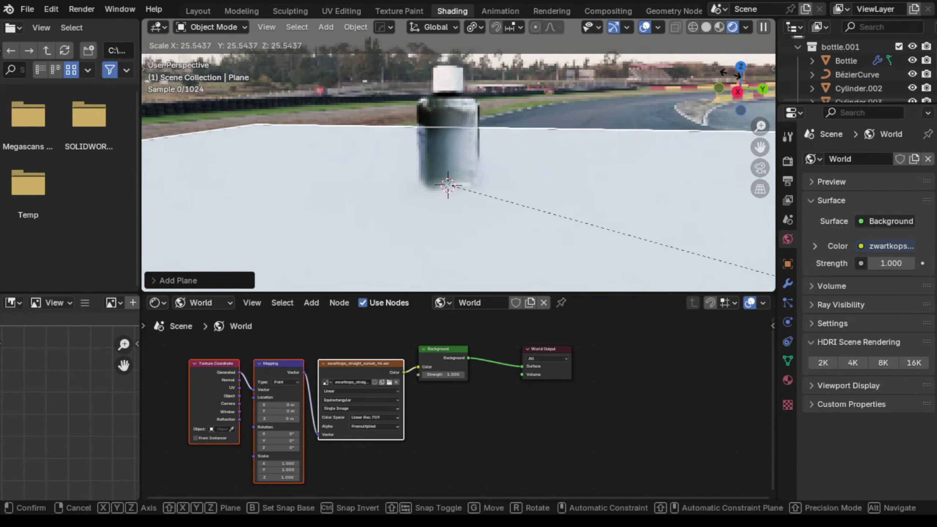
{"action": "left_click", "coordinate": [719, 78]}
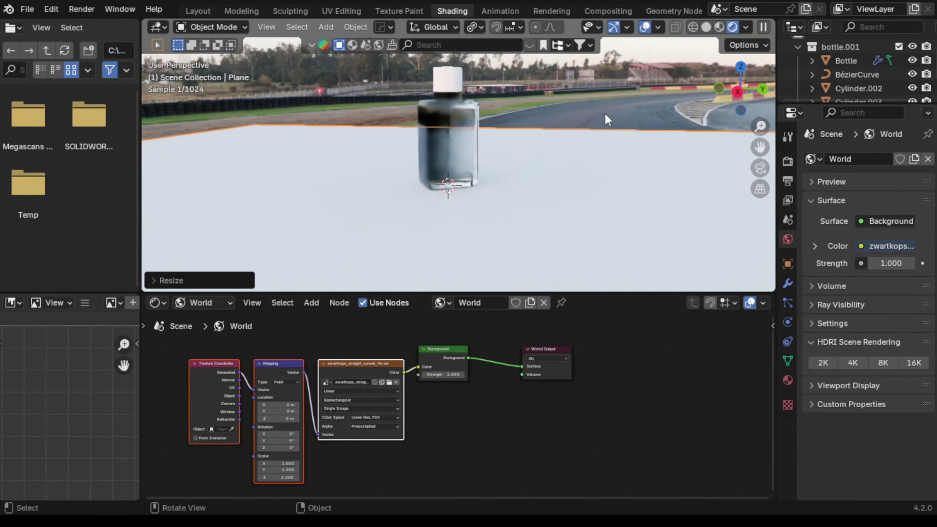
- Change the shader editor from World nodes back to Object nodes
{"action": "mouse_move", "coordinate": [495, 106]}
{"action": "middle_mouse_down"}
{"action": "mouse_move", "coordinate": [465, 119]}
{"action": "mouse_move", "coordinate": [507, 115]}
{"action": "middle_mouse_up"}
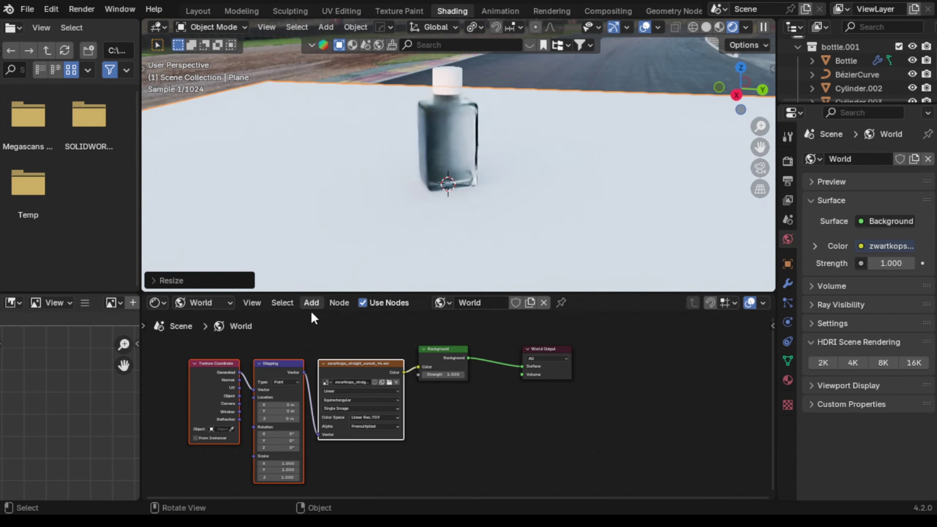
{"action": "left_click", "coordinate": [206, 303]}
{"action": "left_click", "coordinate": [207, 336]}
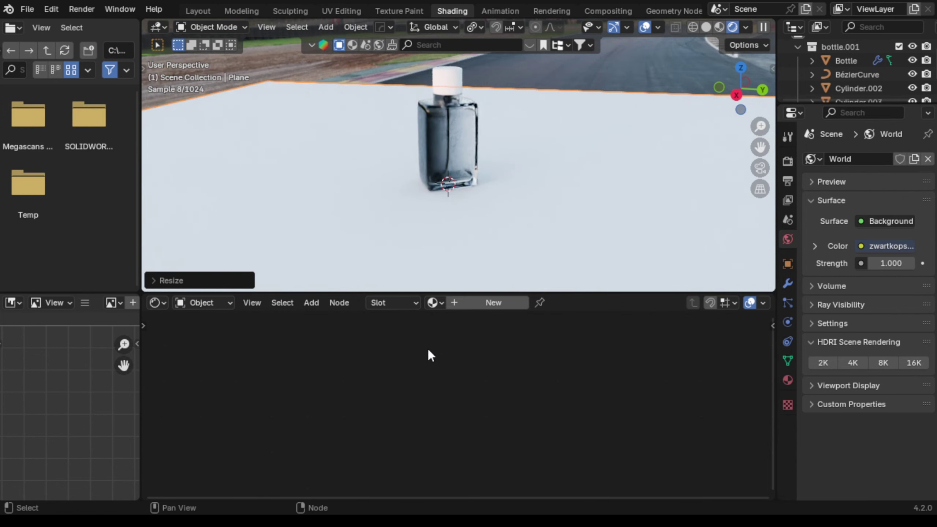
- On the bottle material's Color Ramp, shift the white stop inward and place the black stop at position 0.318
{"action": "left_click", "coordinate": [456, 151]}
{"action": "scroll", "coordinate": [419, 405], "scroll_direction": "up", "scroll_amount": 5}
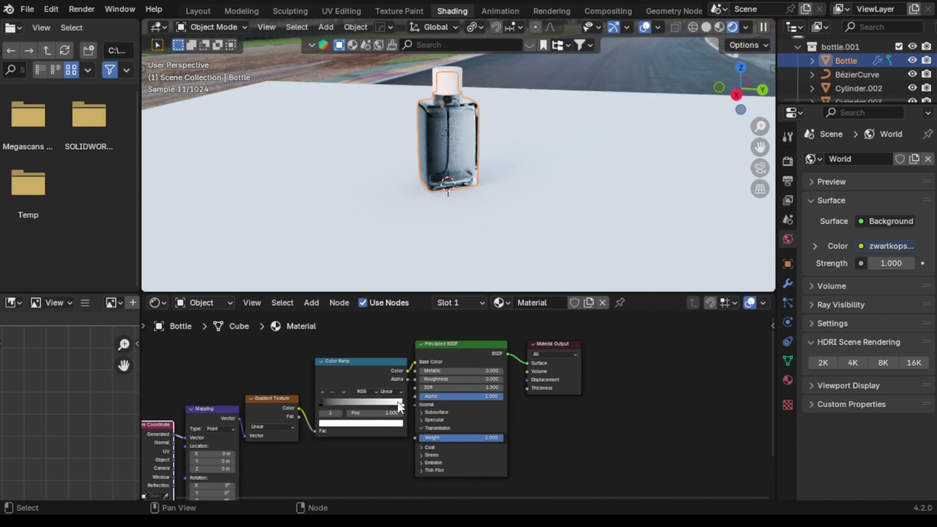
{"action": "left_click_drag", "start_coordinate": [403, 405], "coordinate": [346, 402]}
{"action": "key", "text": "Return"}
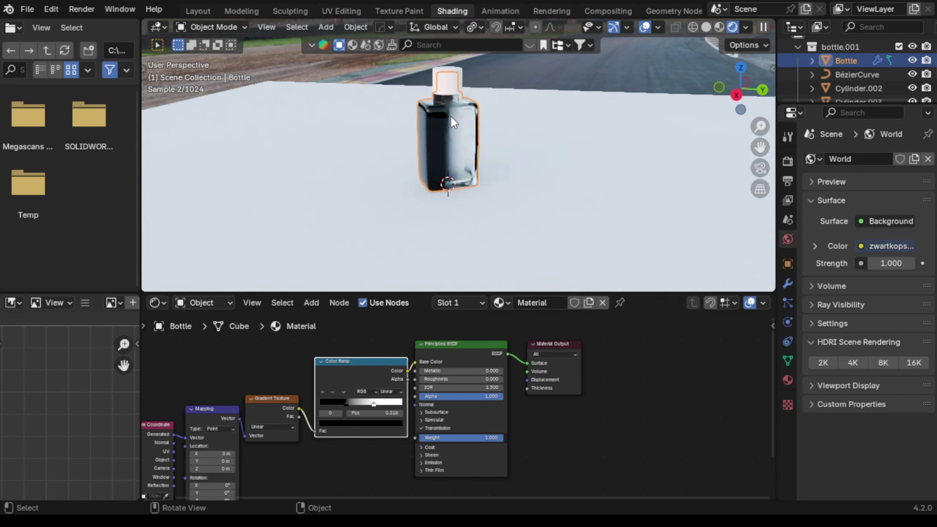
- Set the Mapping node's Y rotation to 90° in the bottle material
{"action": "middle_click_drag", "start_coordinate": [262, 468], "coordinate": [263, 448]}
{"action": "left_click", "coordinate": [259, 448]}
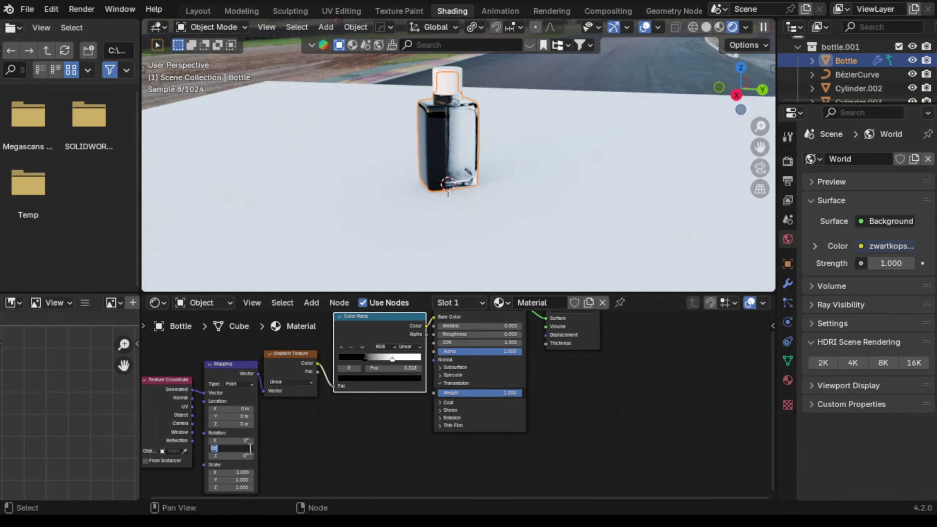
{"action": "type", "text": "90"}
{"action": "key", "text": "Return"}
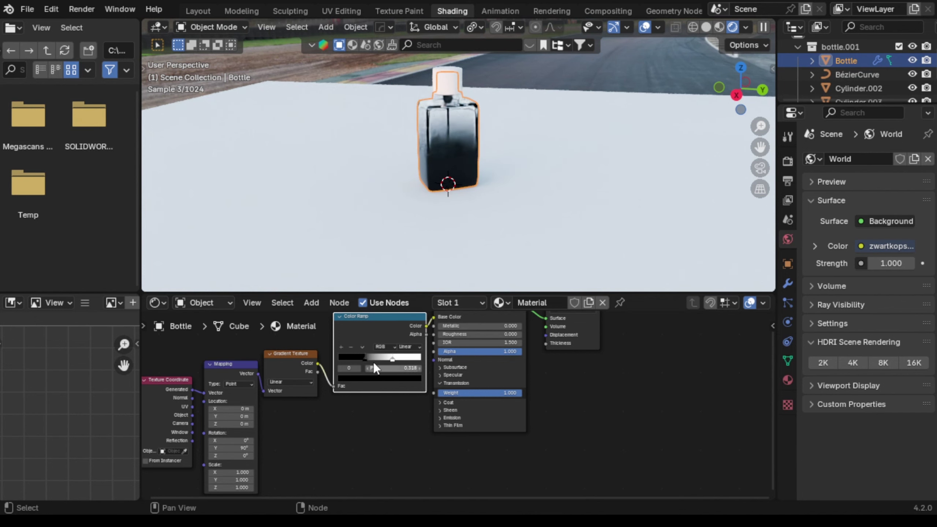
- Flip the Color Ramp, place its black stop at position 0.505 and set the interpolation to Ease
{"action": "mouse_move", "coordinate": [392, 359]}
{"action": "left_mouse_down"}
{"action": "mouse_move", "coordinate": [358, 362]}
{"action": "mouse_move", "coordinate": [375, 359]}
{"action": "left_mouse_up"}
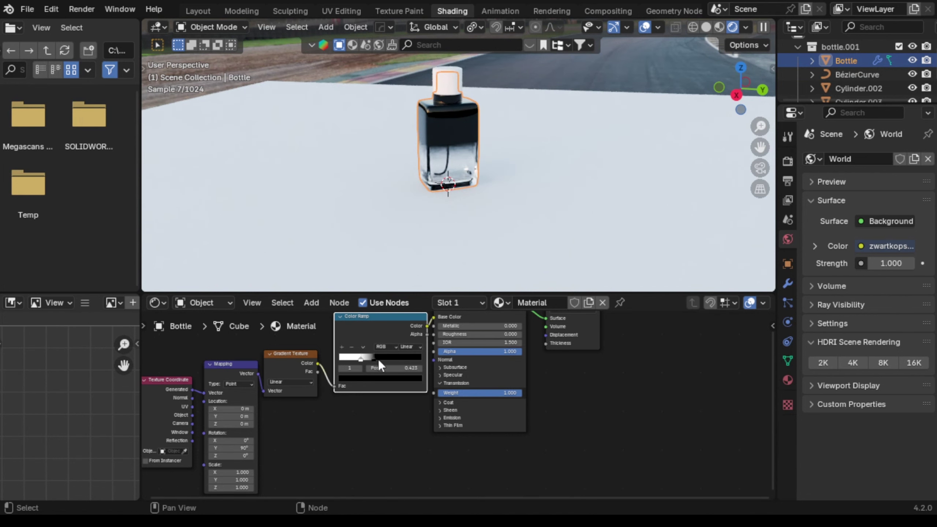
{"action": "left_click_drag", "start_coordinate": [374, 358], "coordinate": [381, 359]}
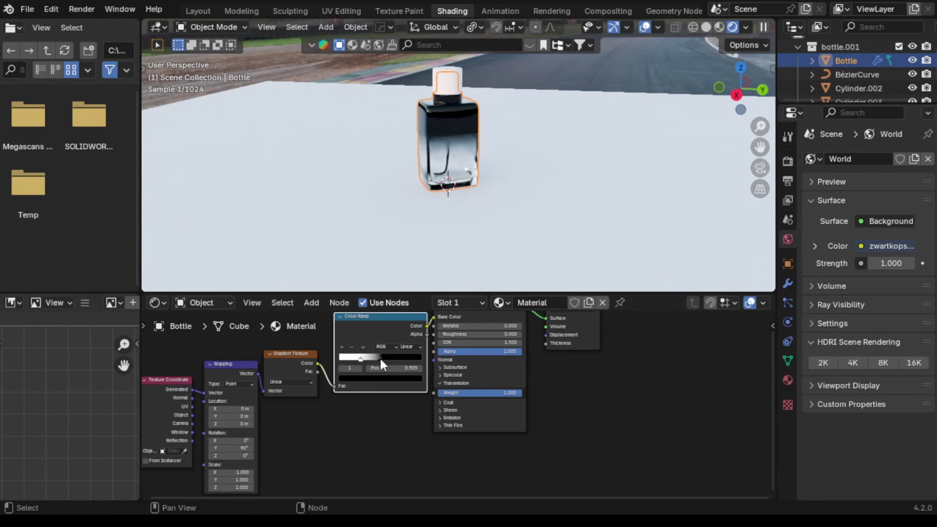
{"action": "left_click", "coordinate": [417, 351]}
{"action": "left_click", "coordinate": [409, 363]}
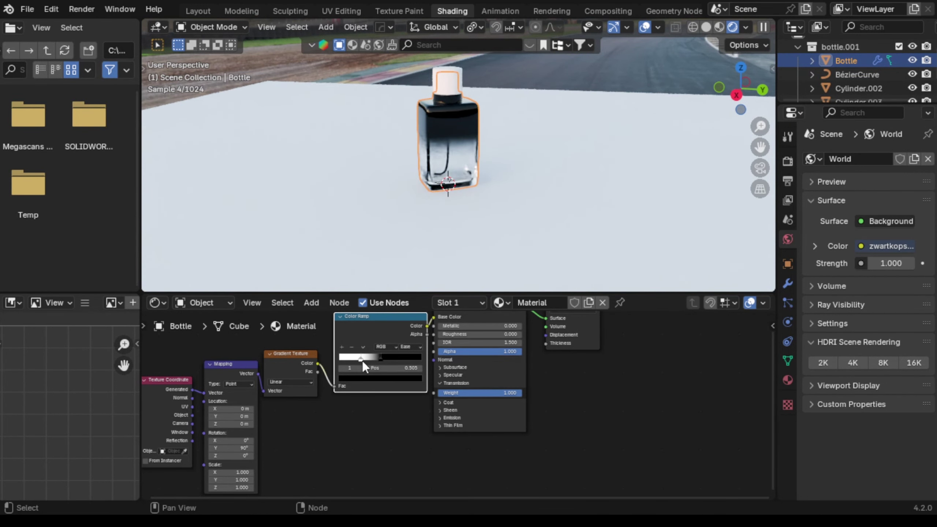
- Change the Color Ramp's white stop to red and check the bottle without its selection outline before reselecting it
{"action": "left_click", "coordinate": [360, 358]}
{"action": "left_click", "coordinate": [366, 378]}
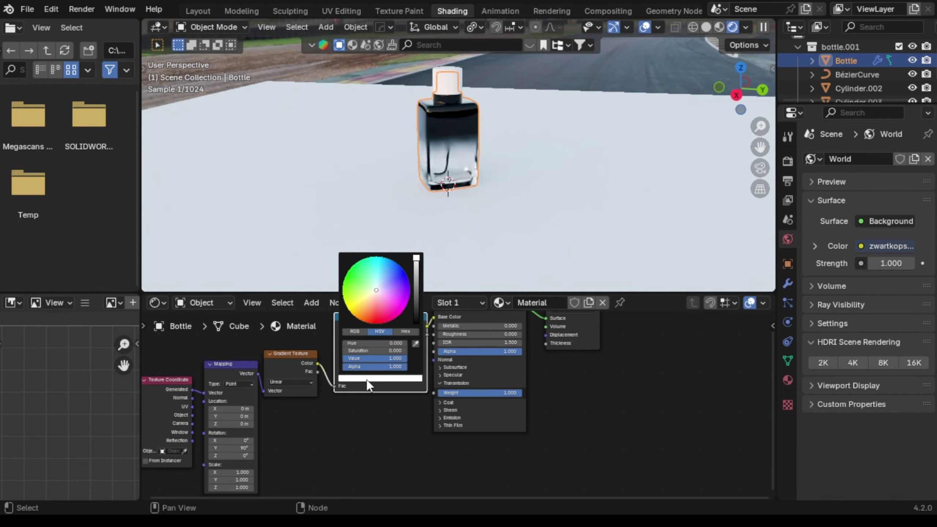
{"action": "left_click", "coordinate": [372, 318]}
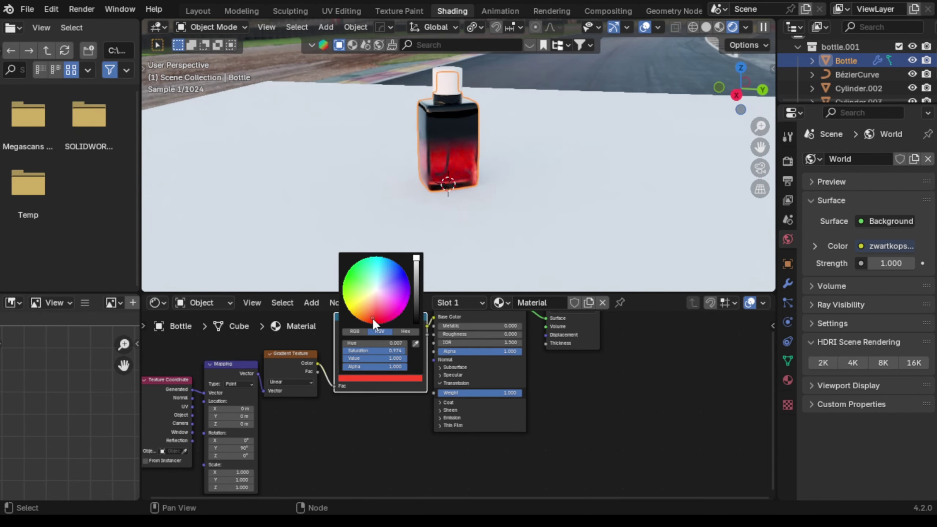
{"action": "left_click", "coordinate": [369, 312]}
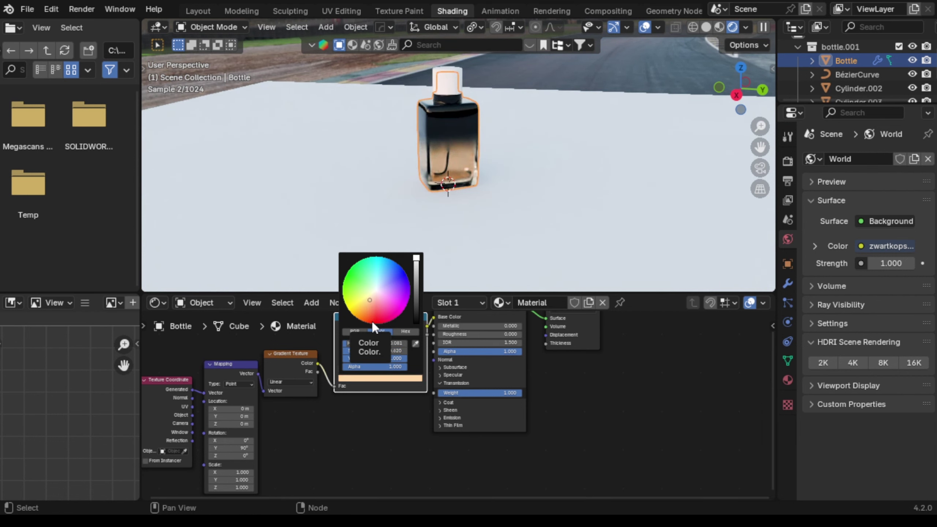
{"action": "left_click", "coordinate": [370, 318]}
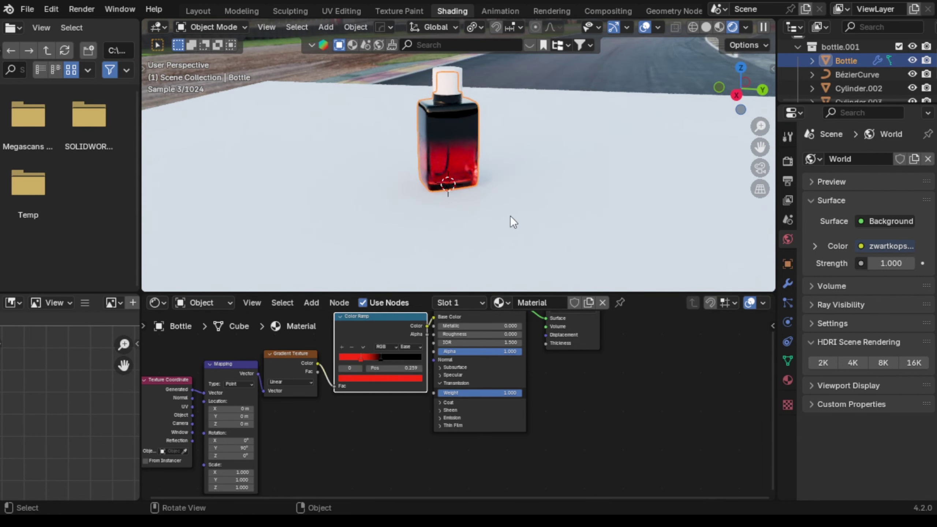
{"action": "left_click", "coordinate": [531, 84]}
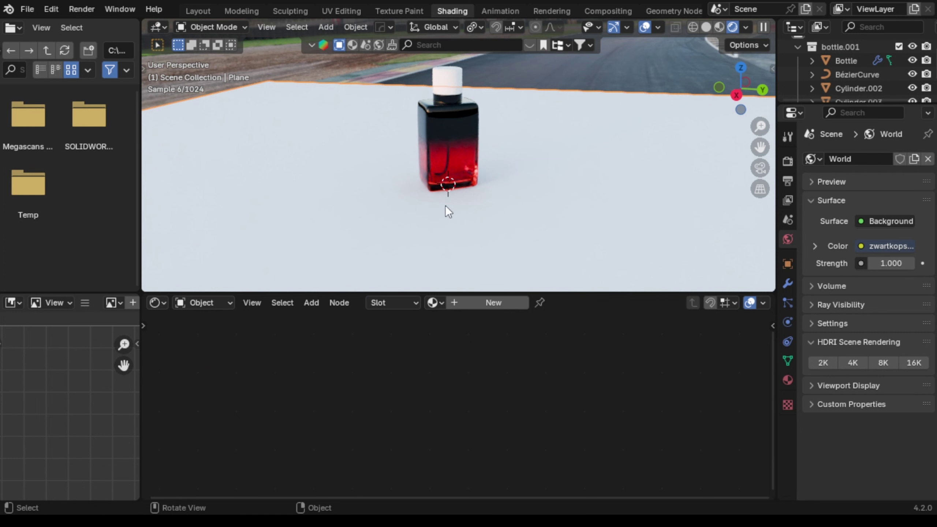
{"action": "left_click", "coordinate": [435, 145]}
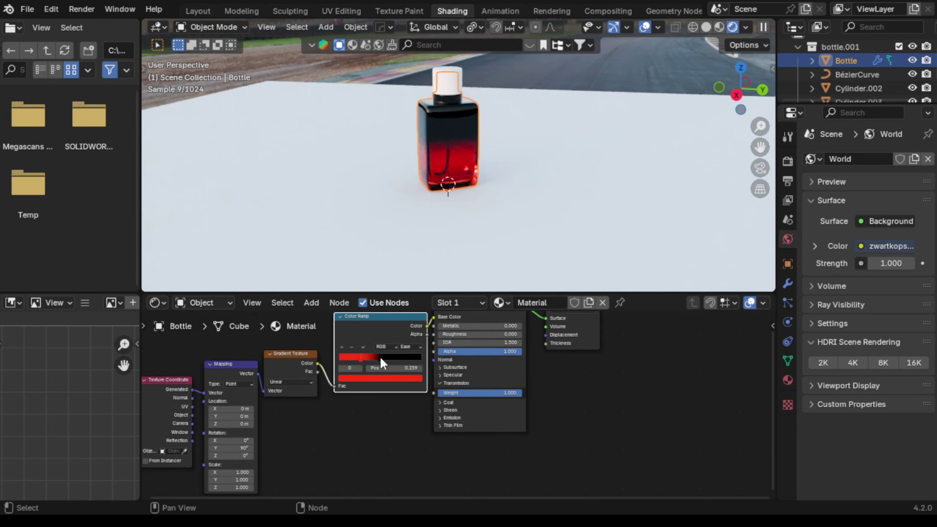
- Set the Gradient Texture type to Easing and move the Color Ramp's black stop to position 0.609
{"action": "left_click_drag", "start_coordinate": [379, 356], "coordinate": [377, 358]}
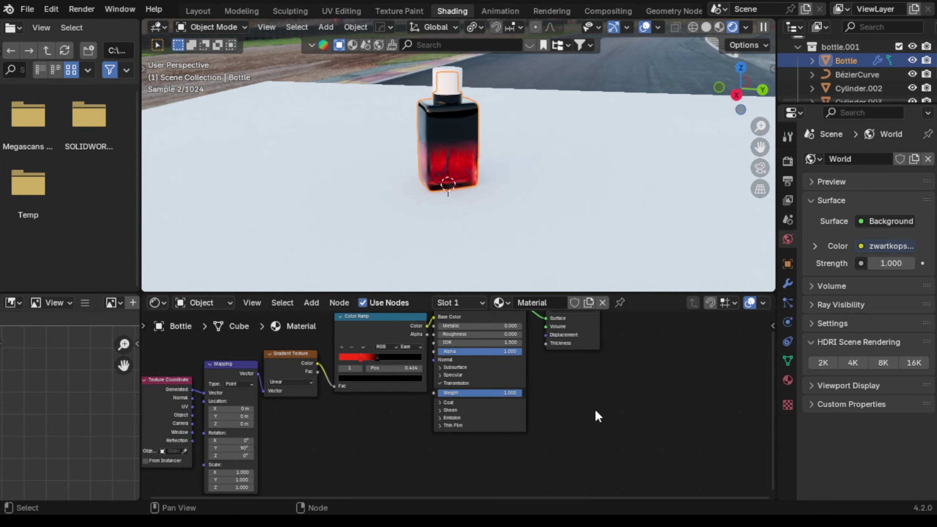
{"action": "left_click", "coordinate": [305, 381]}
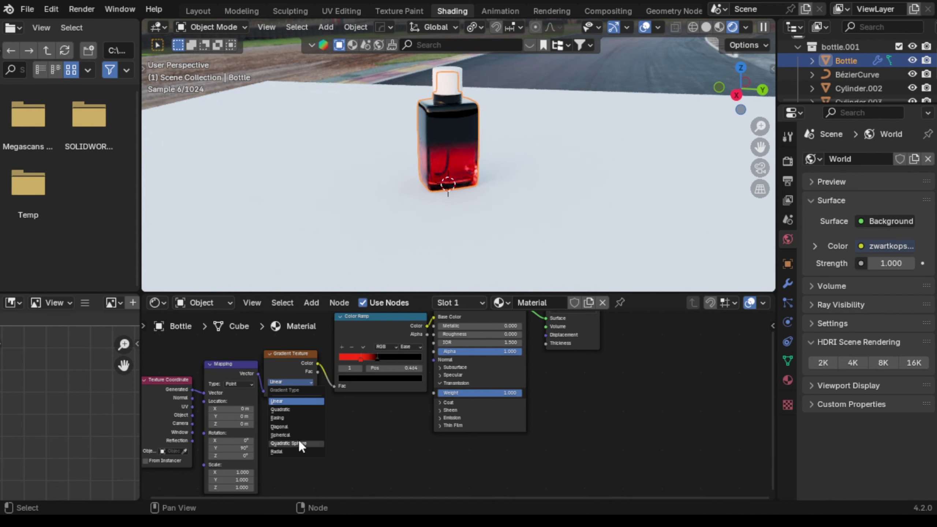
{"action": "left_click", "coordinate": [288, 418]}
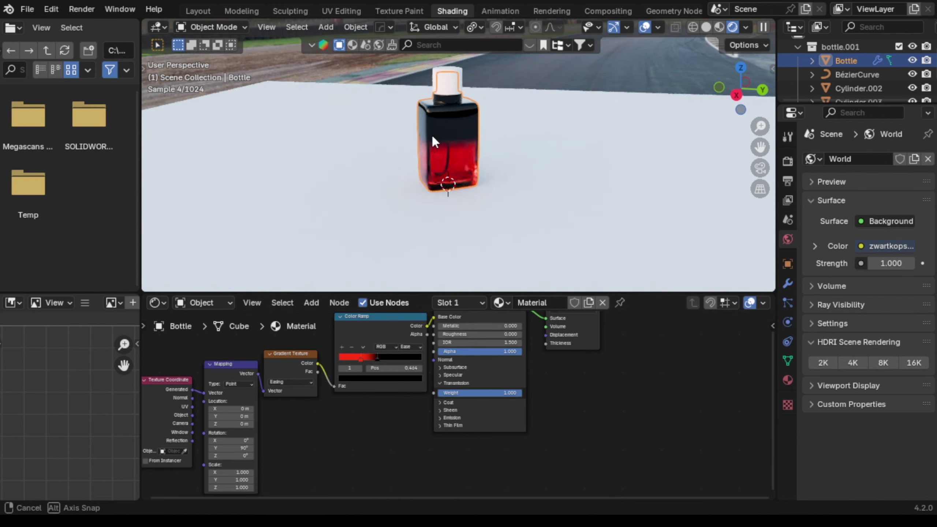
{"action": "middle_click_drag", "start_coordinate": [431, 133], "coordinate": [441, 114]}
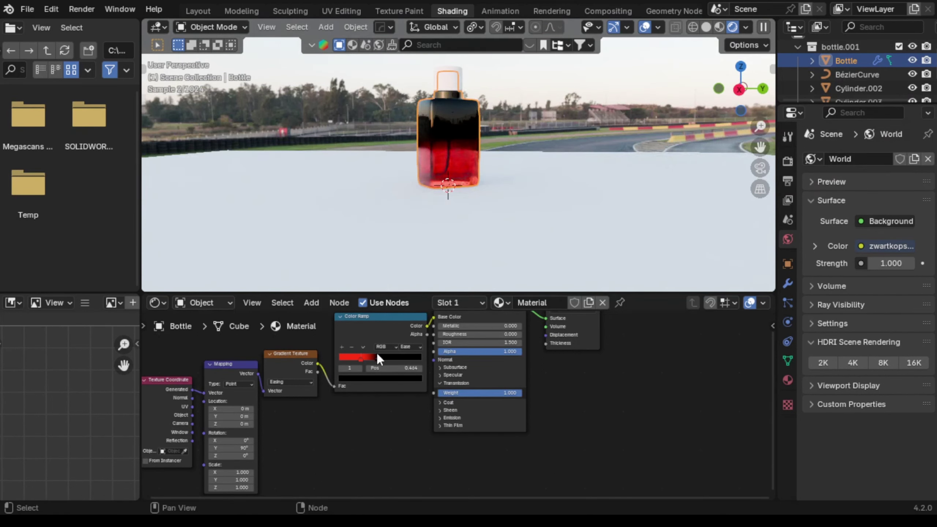
{"action": "left_click_drag", "start_coordinate": [377, 357], "coordinate": [393, 359]}
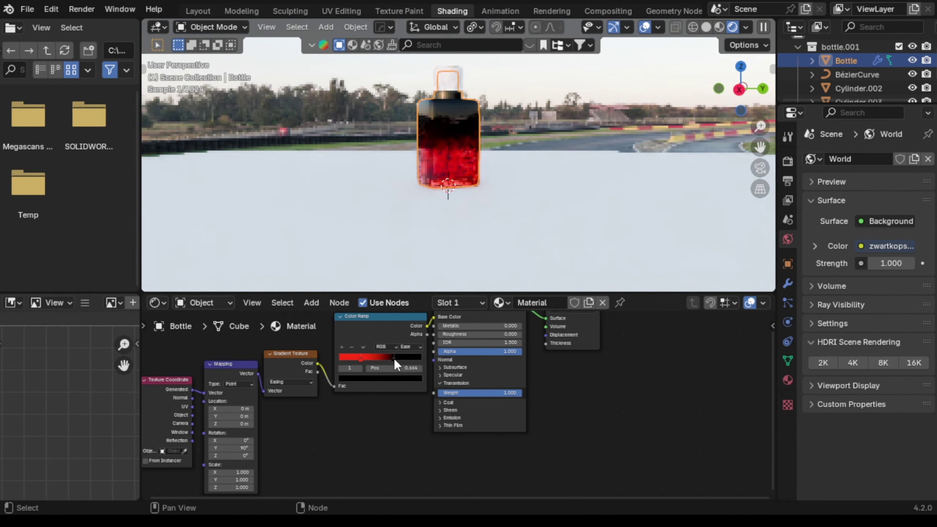
{"action": "middle_click_drag", "start_coordinate": [490, 121], "coordinate": [488, 153]}
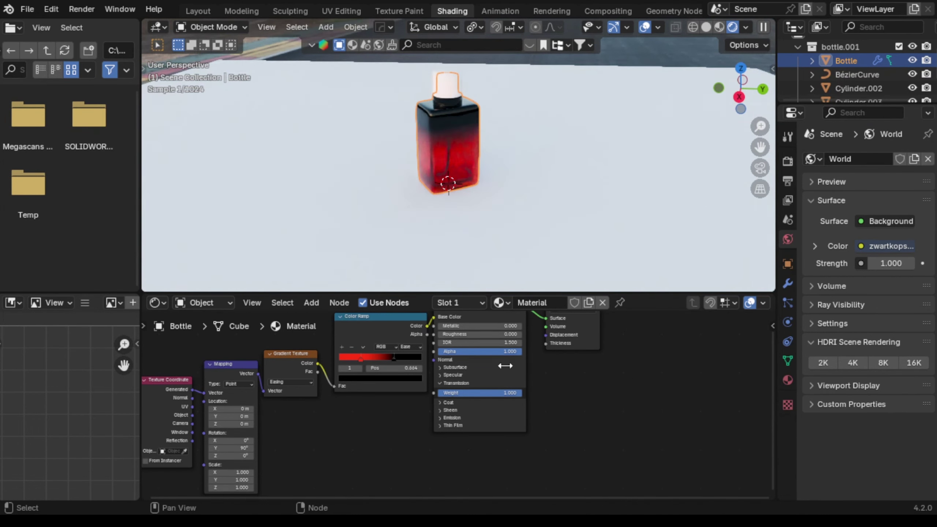
{"action": "left_click_drag", "start_coordinate": [392, 358], "coordinate": [388, 357]}
{"action": "left_click", "coordinate": [787, 359]}
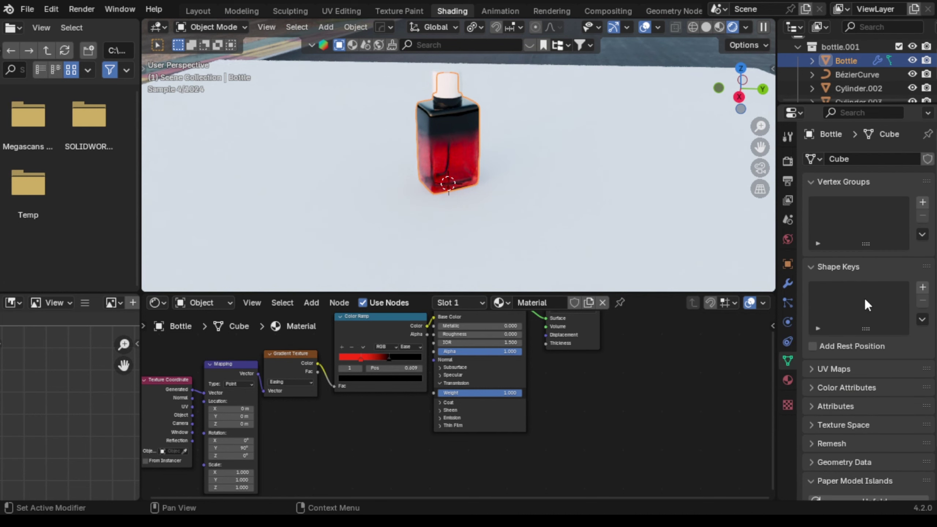
{"action": "left_click", "coordinate": [811, 369]}
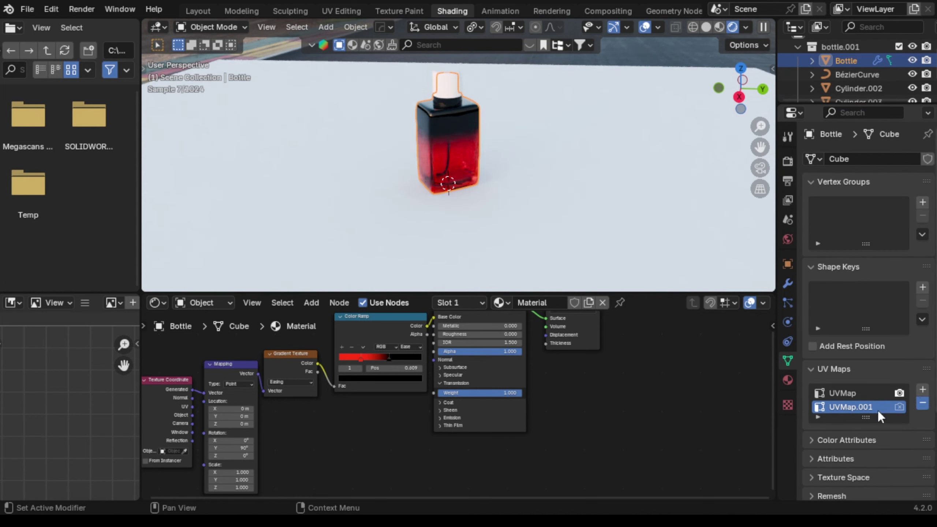
{"action": "left_click", "coordinate": [922, 403]}
{"action": "left_click", "coordinate": [811, 369]}
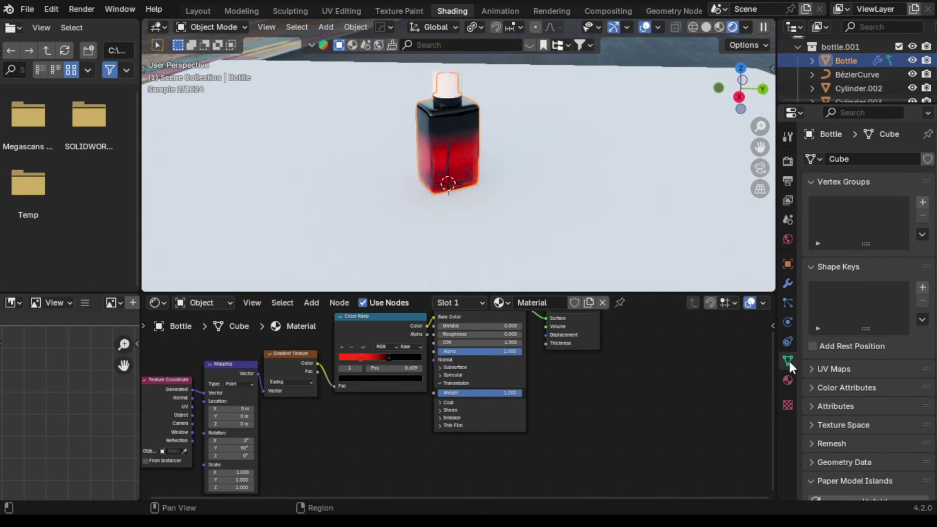
- Add a second UV map to the bottle's mesh data
{"action": "left_click", "coordinate": [787, 380]}
{"action": "left_click", "coordinate": [788, 360]}
{"action": "left_click", "coordinate": [811, 369]}
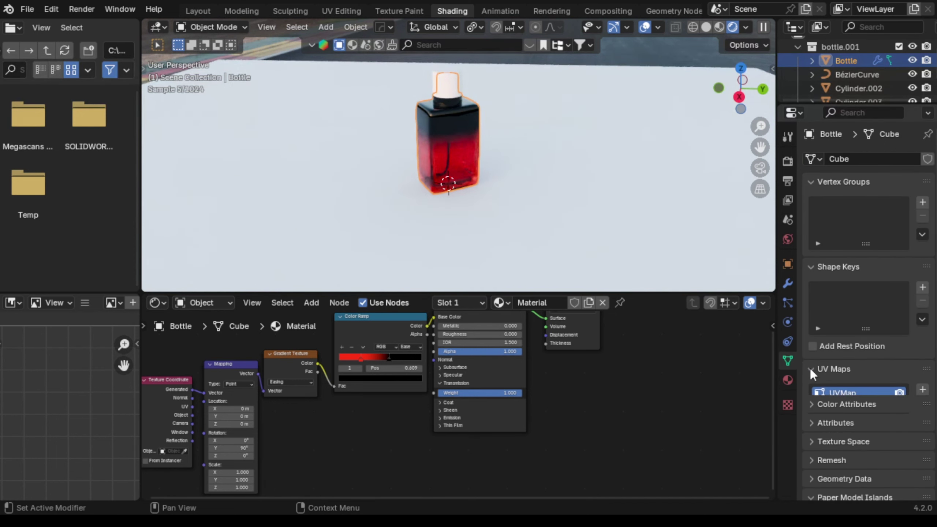
{"action": "left_click", "coordinate": [923, 389]}
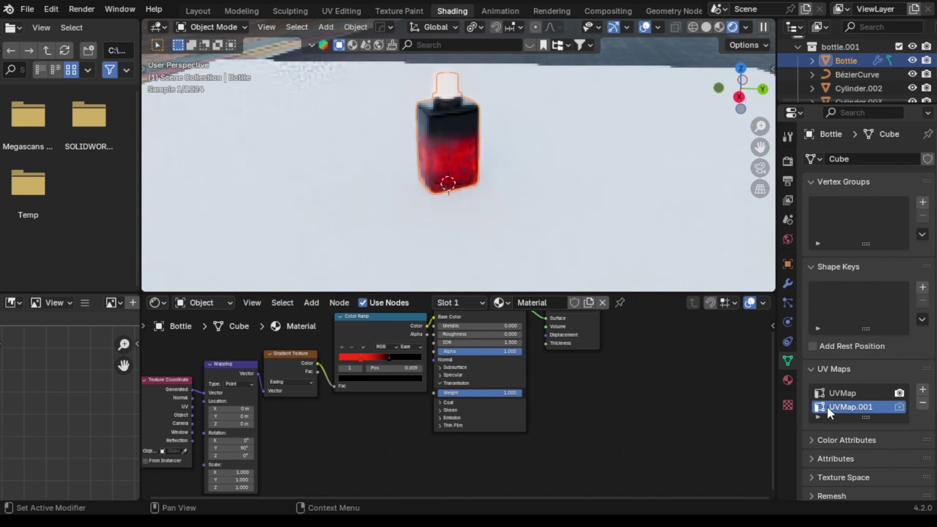
- Add a UV Map node to the bottle material and place it above the Color Ramp
{"action": "scroll", "coordinate": [511, 419], "scroll_direction": "down", "scroll_amount": 6}
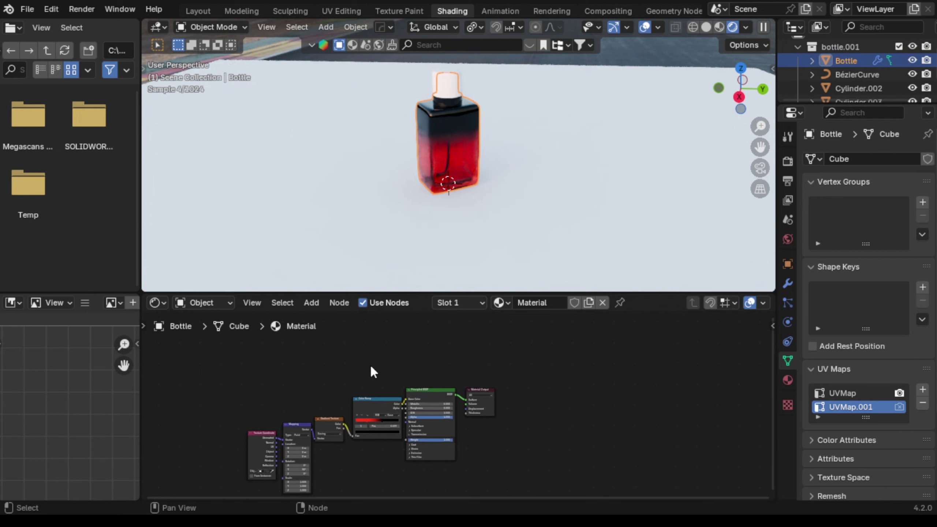
{"action": "key", "text": "shift+a"}
{"action": "type", "text": "uv"}
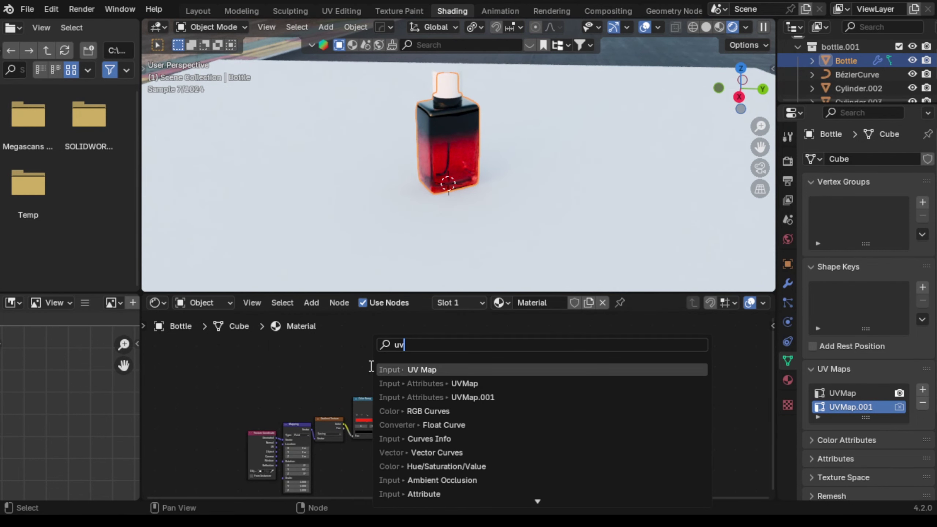
{"action": "left_click", "coordinate": [435, 369]}
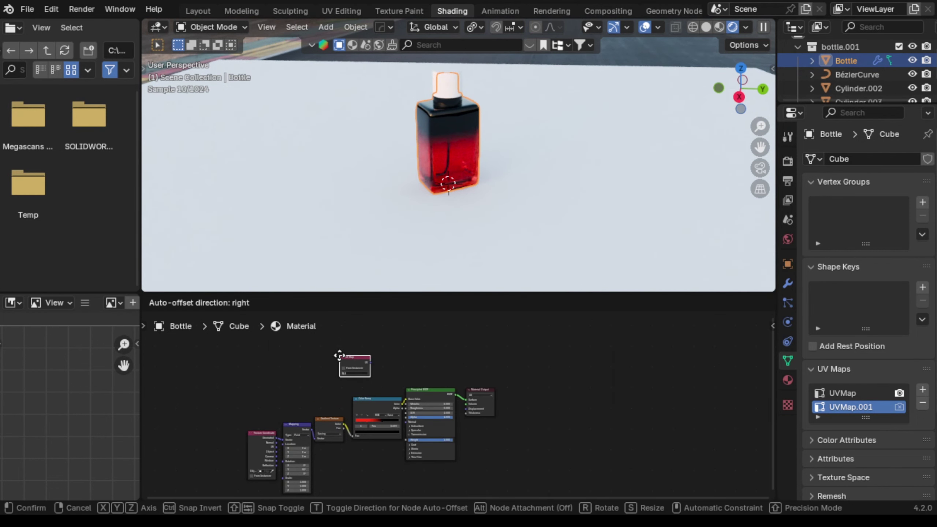
{"action": "left_click", "coordinate": [339, 356]}
- Add a Glossy BSDF node and place it above the Principled BSDF
{"action": "key", "text": "shift+a"}
{"action": "type", "text": "glo"}
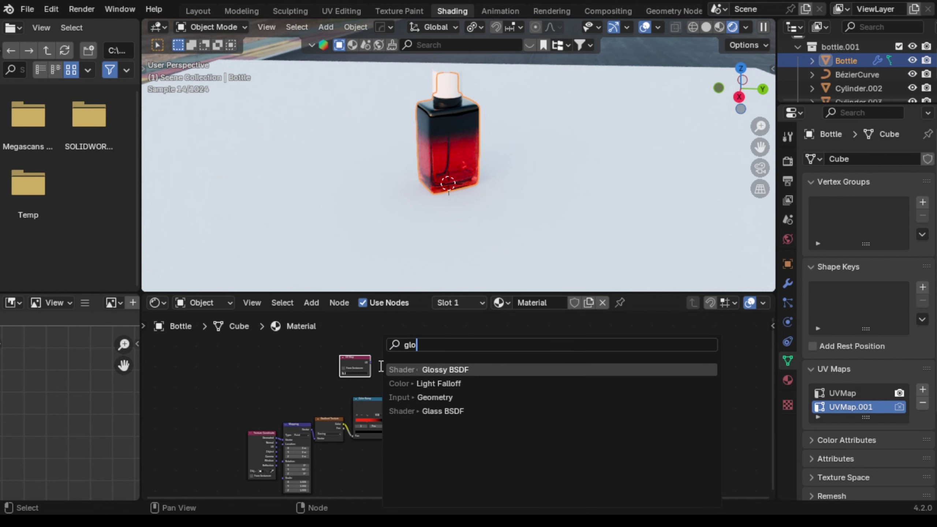
{"action": "type", "text": "ss"}
{"action": "left_click", "coordinate": [439, 369]}
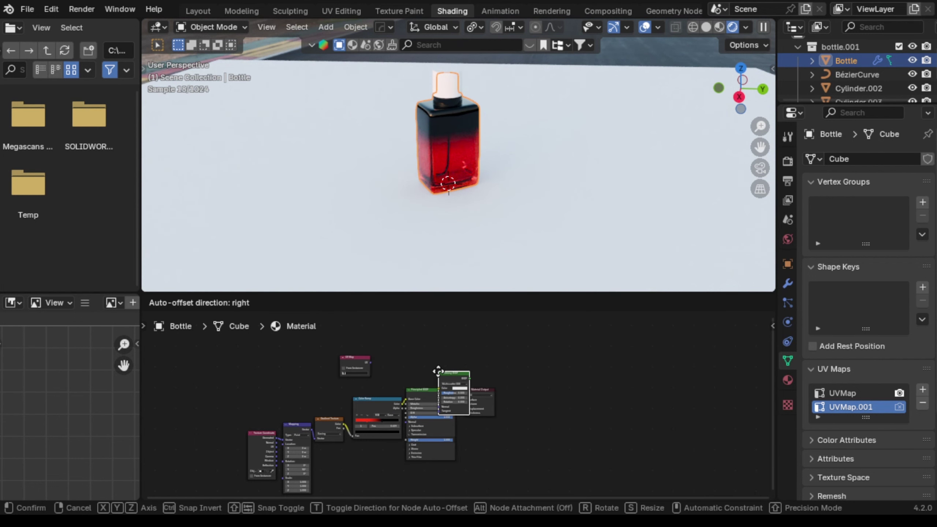
{"action": "left_click", "coordinate": [421, 337]}
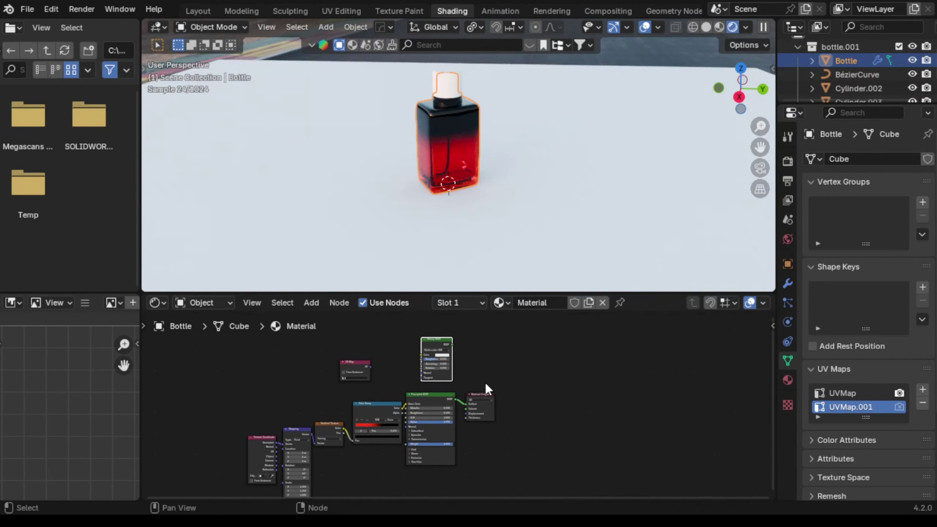
- Insert a Mix Shader between the Principled BSDF and the Material Output, and connect the Glossy BSDF to its second shader input
{"action": "left_click_drag", "start_coordinate": [494, 394], "coordinate": [499, 394]}
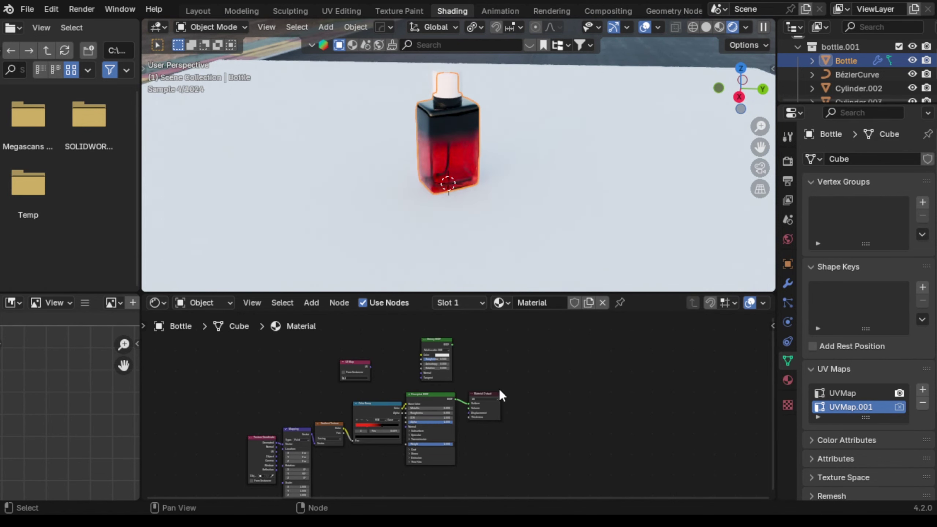
{"action": "left_click_drag", "start_coordinate": [486, 392], "coordinate": [556, 393]}
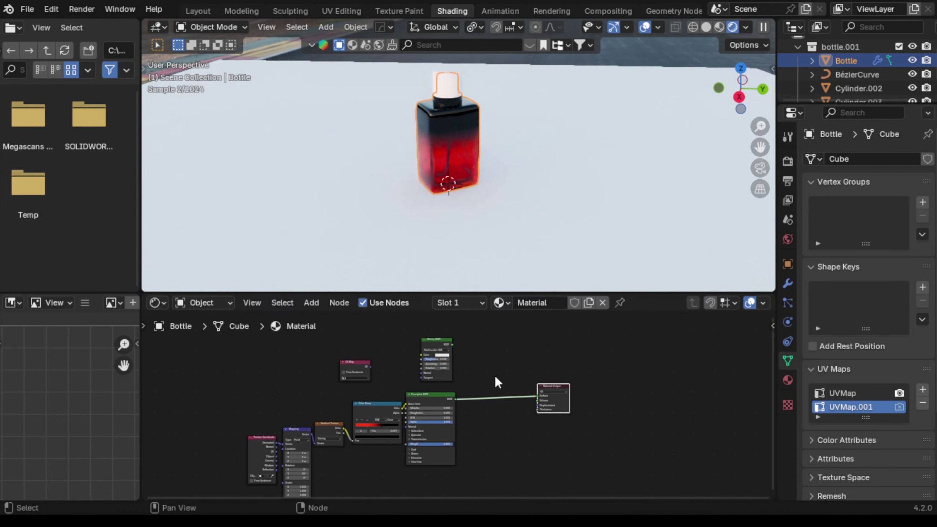
{"action": "key", "text": "shift+a"}
{"action": "type", "text": "mix"}
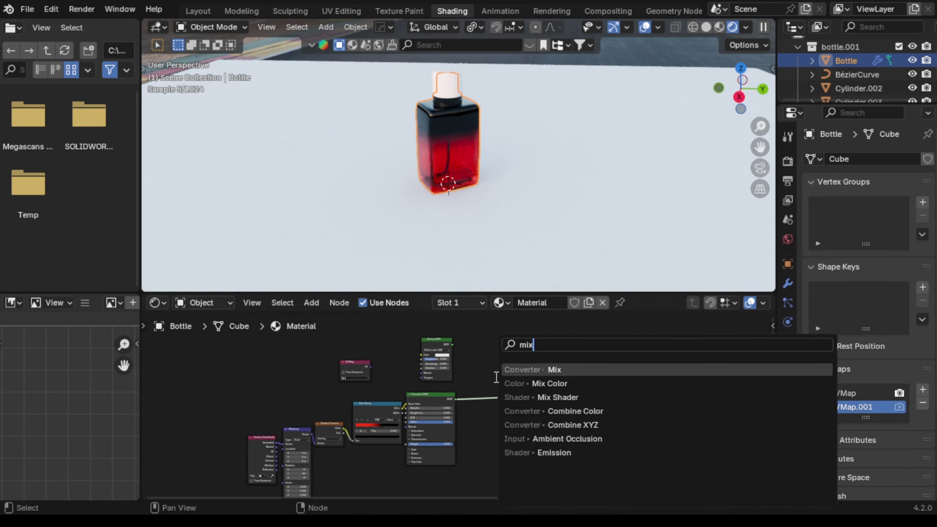
{"action": "left_click", "coordinate": [546, 393]}
{"action": "left_click", "coordinate": [511, 387]}
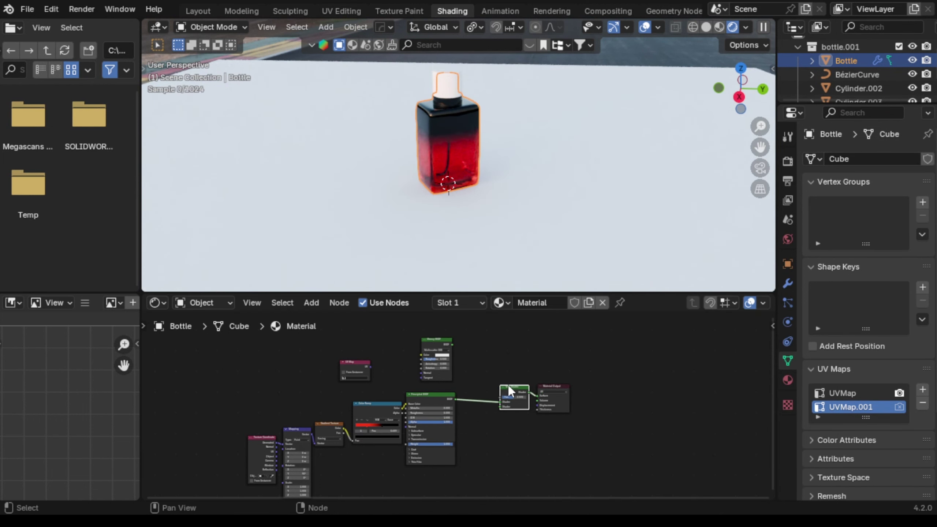
{"action": "left_click_drag", "start_coordinate": [452, 345], "coordinate": [500, 407]}
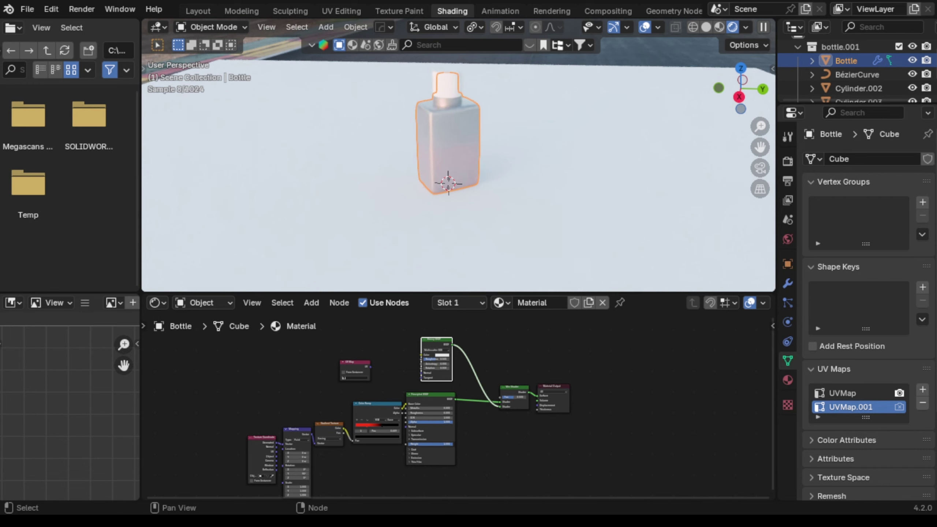
- Place the label image 234.png in the bottle material and connect it to the Mix Shader's factor input
{"action": "left_click_drag", "start_coordinate": [397, 385], "coordinate": [340, 364]}
{"action": "left_click", "coordinate": [359, 363]}
{"action": "left_click_drag", "start_coordinate": [396, 364], "coordinate": [499, 397]}
{"action": "left_click", "coordinate": [350, 365]}
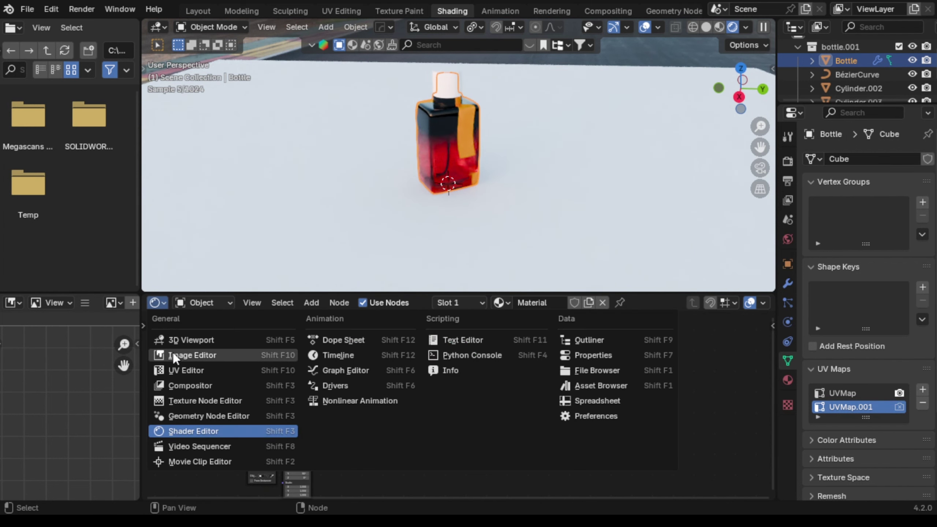
- Switch the node area to the UV Editor and display the label image 234.png in it
{"action": "left_click", "coordinate": [177, 370]}
{"action": "left_click", "coordinate": [407, 302]}
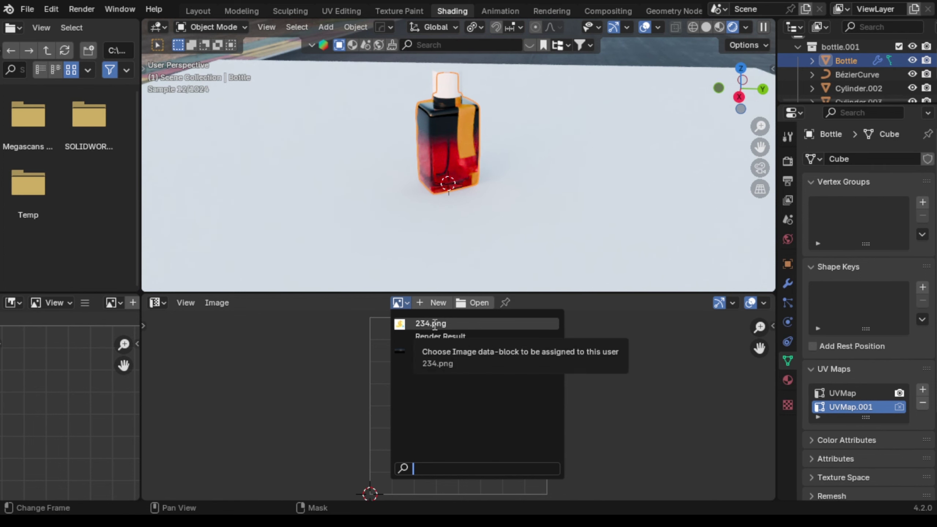
{"action": "left_click", "coordinate": [429, 323]}
{"action": "scroll", "coordinate": [408, 369], "scroll_direction": "down", "scroll_amount": 4}
{"action": "middle_click_drag", "start_coordinate": [434, 367], "coordinate": [432, 361]}
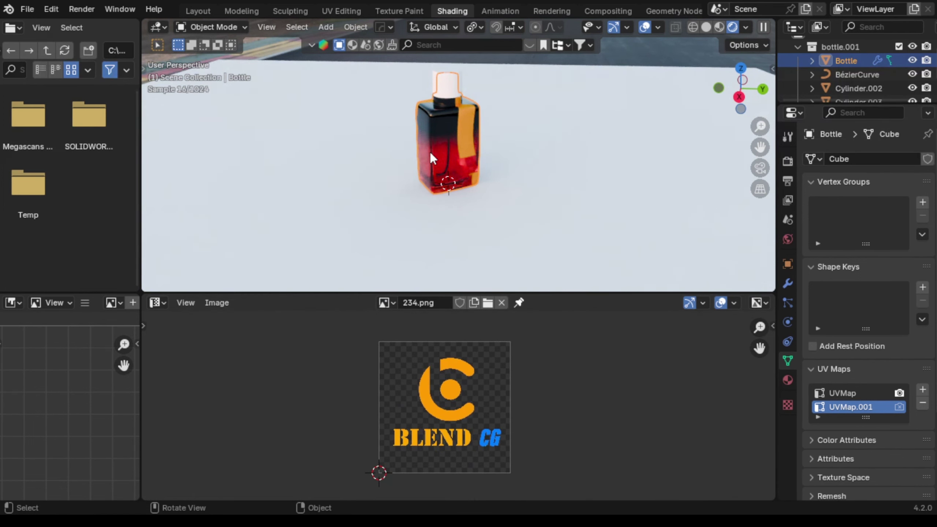
- Enter Edit Mode on the bottle, select all its geometry, and move every UV island off the label image to its left
{"action": "left_click", "coordinate": [229, 28]}
{"action": "left_click", "coordinate": [210, 56]}
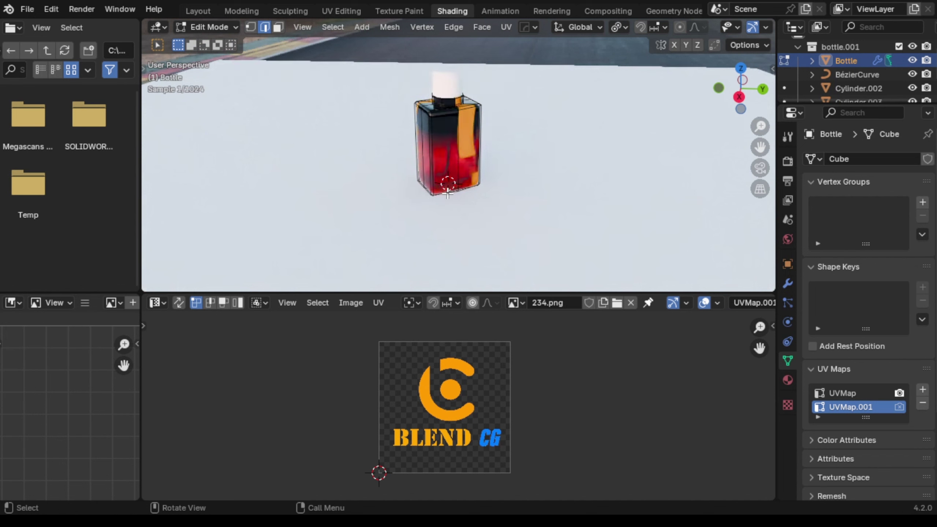
{"action": "key", "text": "a"}
{"action": "key", "text": "a"}
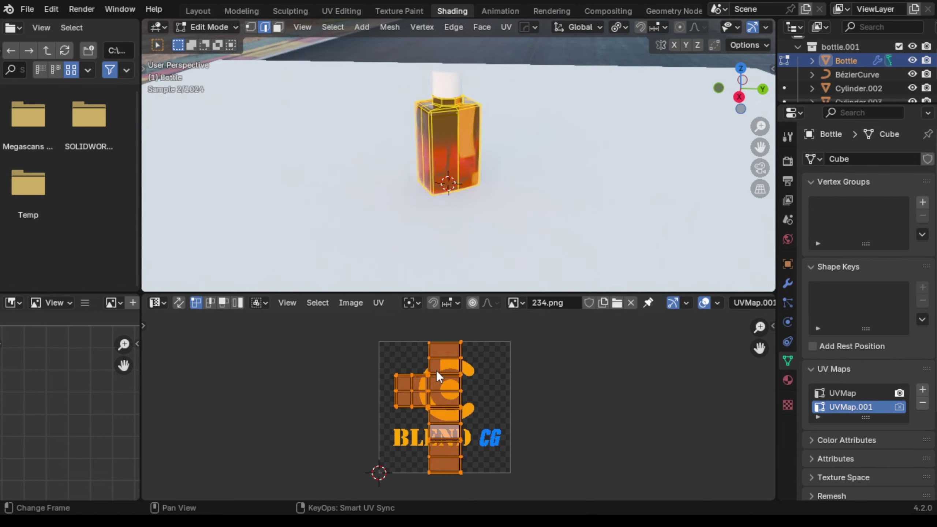
{"action": "key", "text": "g"}
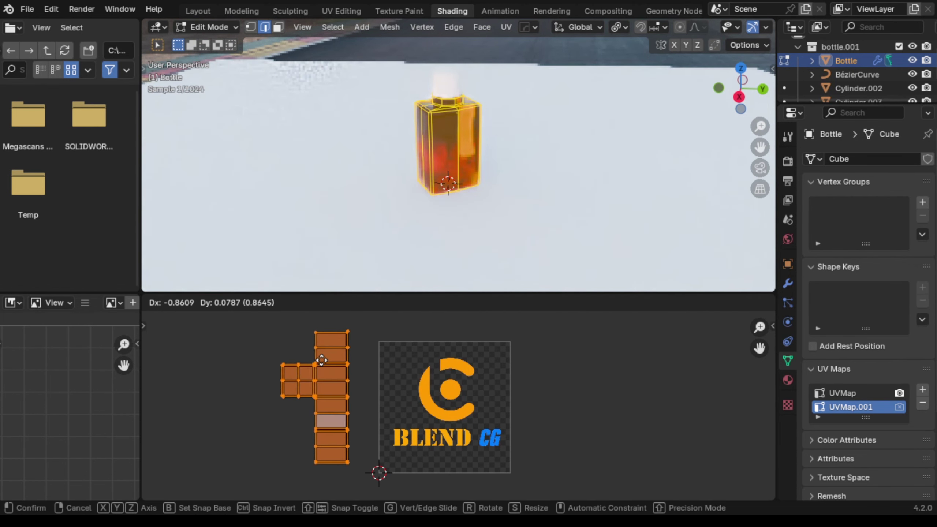
{"action": "left_click", "coordinate": [311, 367]}
{"action": "left_click", "coordinate": [537, 356]}
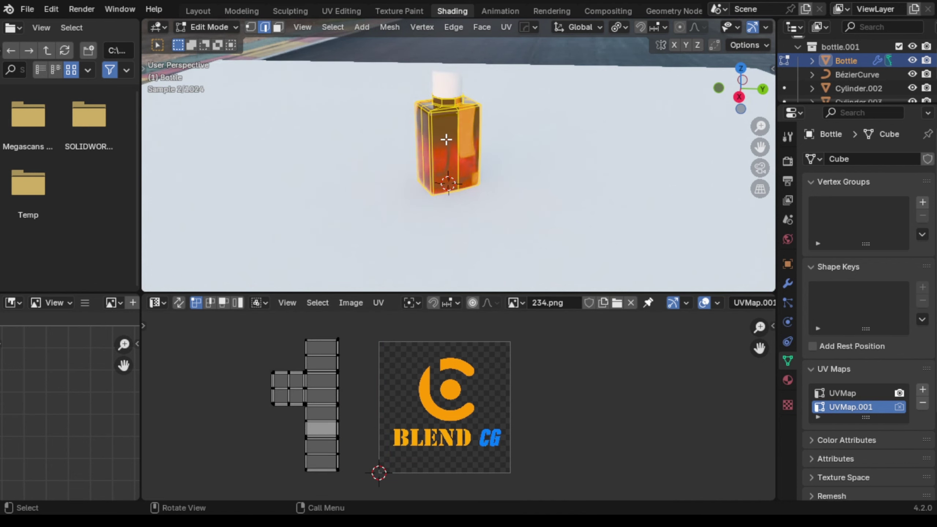
- Select only the two adjoining front faces of the bottle in face mode and unwrap them
{"action": "key", "text": "alt+a"}
{"action": "left_click", "coordinate": [276, 28]}
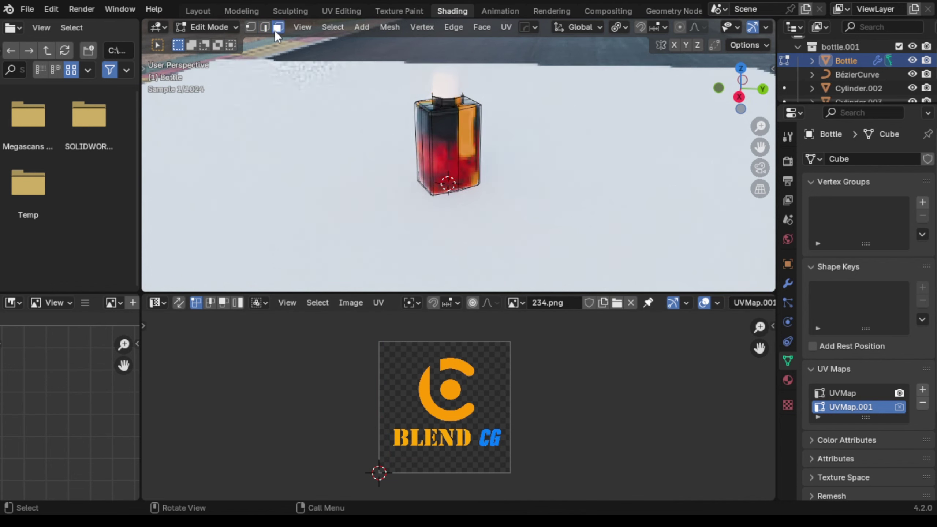
{"action": "left_click", "coordinate": [443, 140], "text": "shift"}
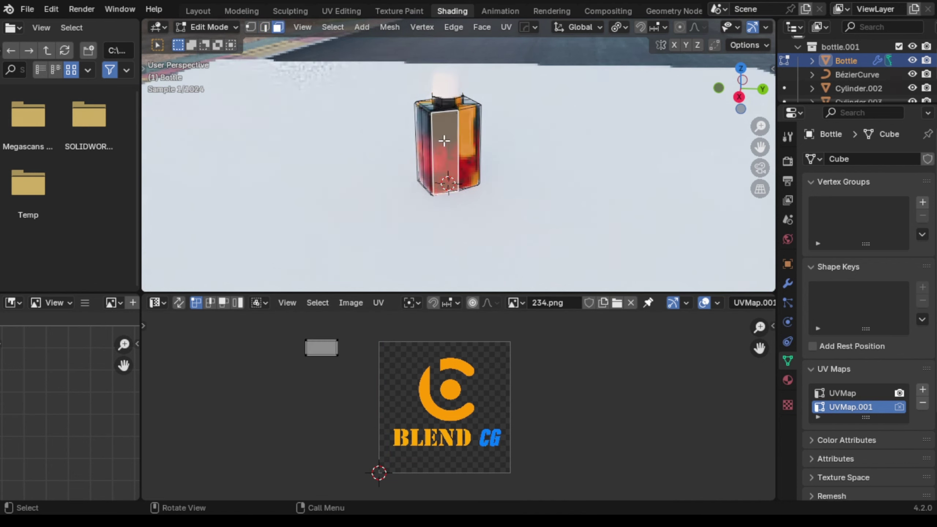
{"action": "left_click", "coordinate": [470, 136], "text": "shift"}
{"action": "key", "text": "u"}
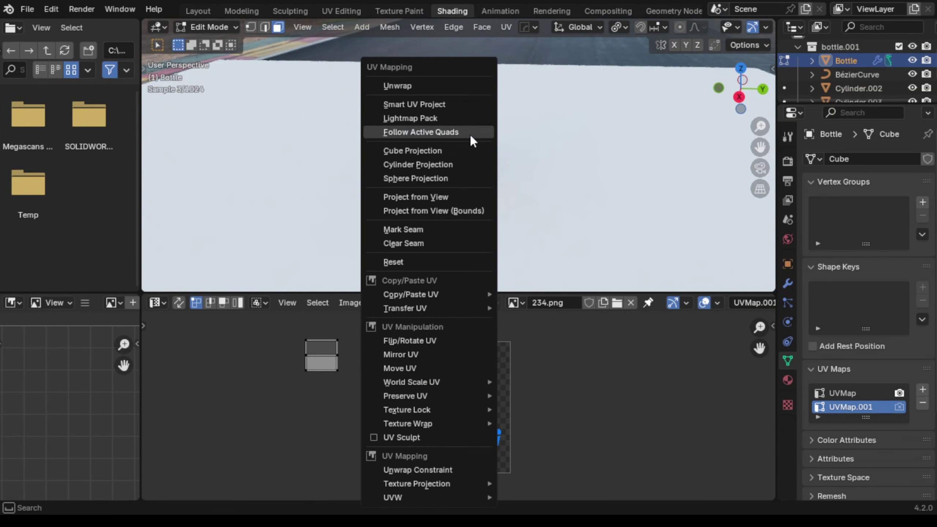
{"action": "left_click", "coordinate": [410, 85]}
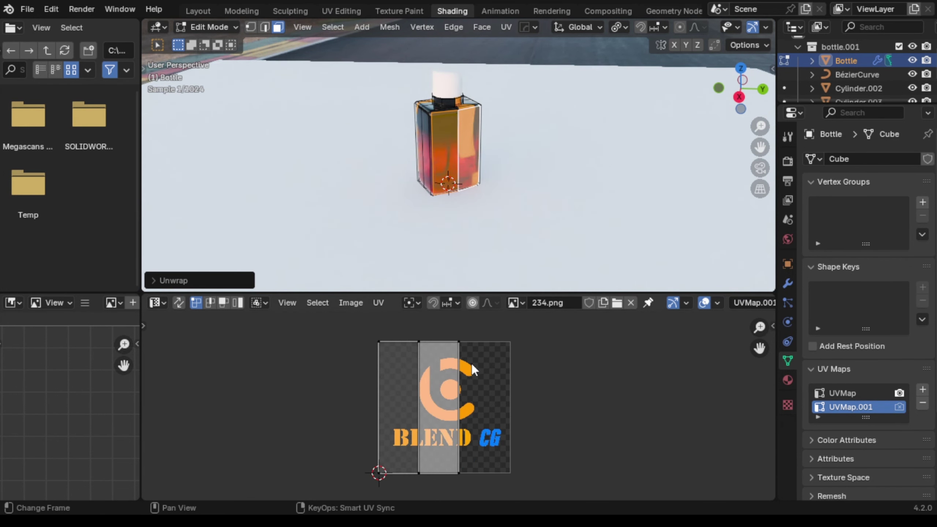
- Center the two front faces' UVs horizontally on the logo and widen them along X to span the BLEND CG text
{"action": "key", "text": "a"}
{"action": "key", "text": "g"}
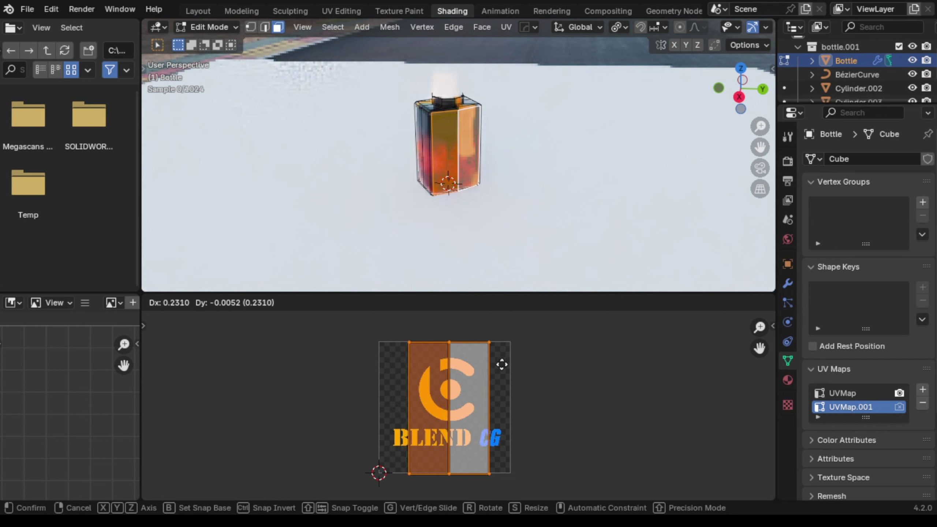
{"action": "left_click", "coordinate": [513, 370]}
{"action": "key", "text": "s"}
{"action": "key", "text": "x"}
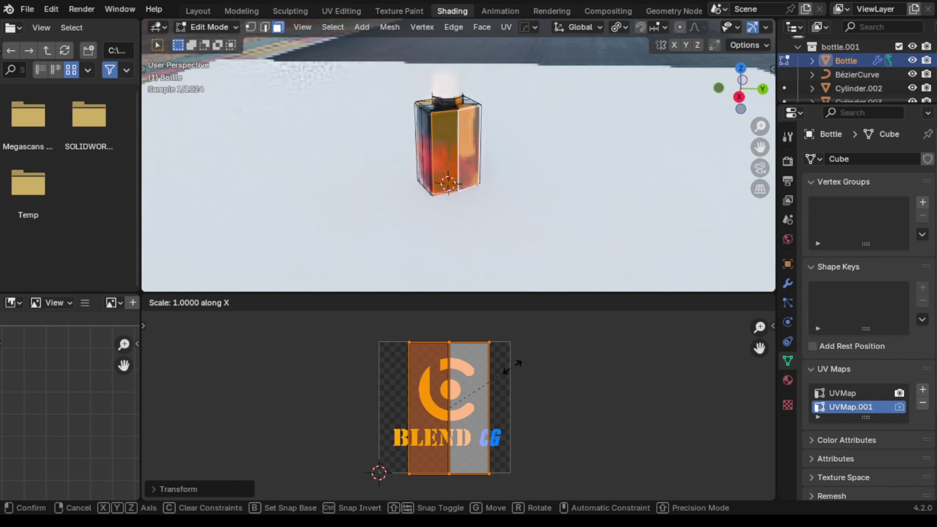
{"action": "left_click", "coordinate": [548, 368]}
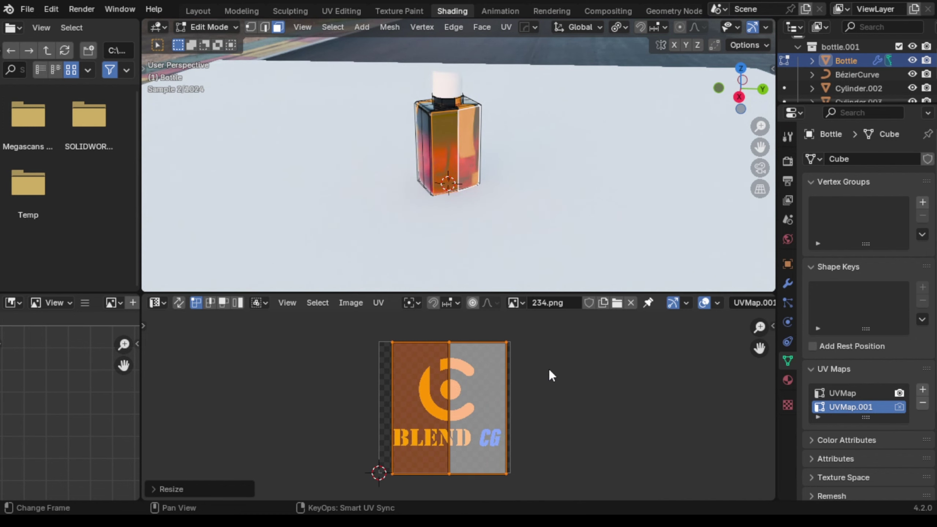
- Stretch the front-face UVs along Y beyond the image height and lower them until their top edge sits just inside the image
{"action": "key", "text": "s"}
{"action": "key", "text": "y"}
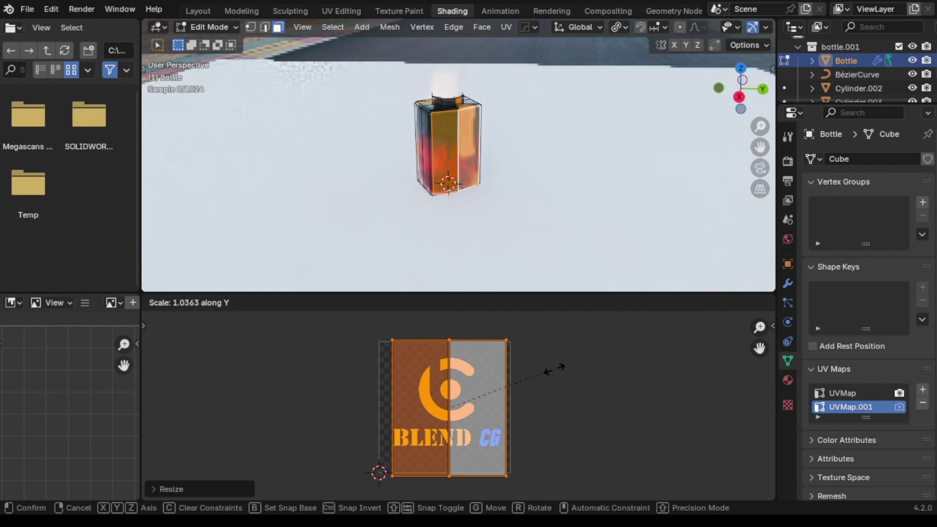
{"action": "left_click", "coordinate": [571, 366]}
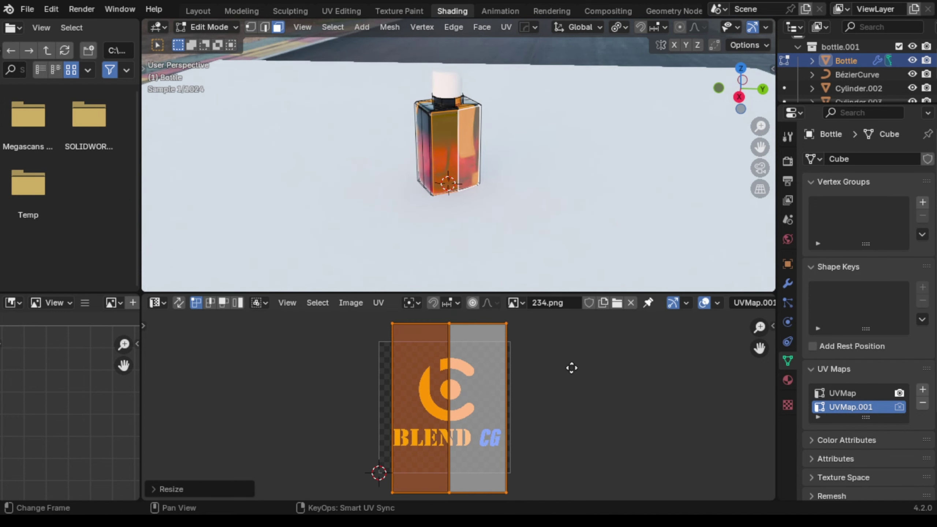
{"action": "key", "text": "g"}
{"action": "key", "text": "y"}
{"action": "left_click", "coordinate": [568, 390]}
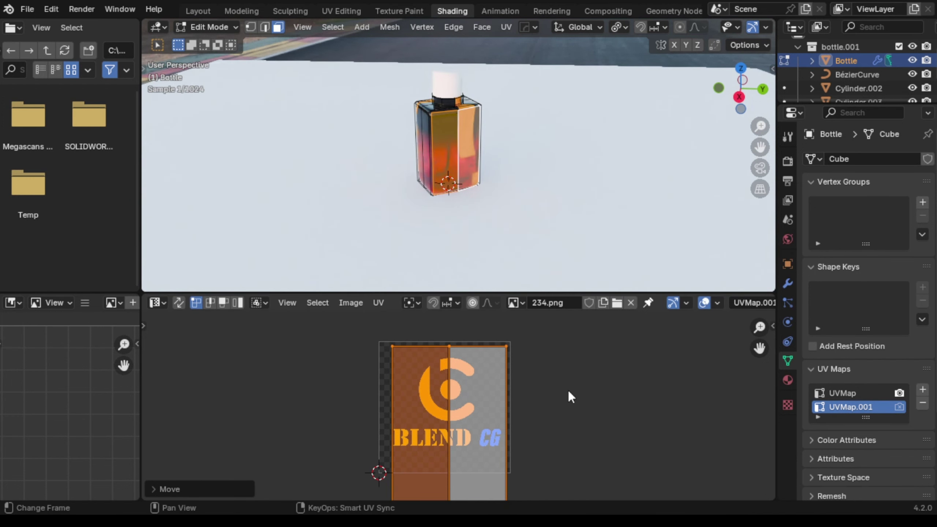
{"action": "left_click", "coordinate": [531, 339]}
- In the Shader Editor, set the 234.png texture's extension to Clip and the UV Map node to UVMap.001
{"action": "left_click", "coordinate": [156, 303]}
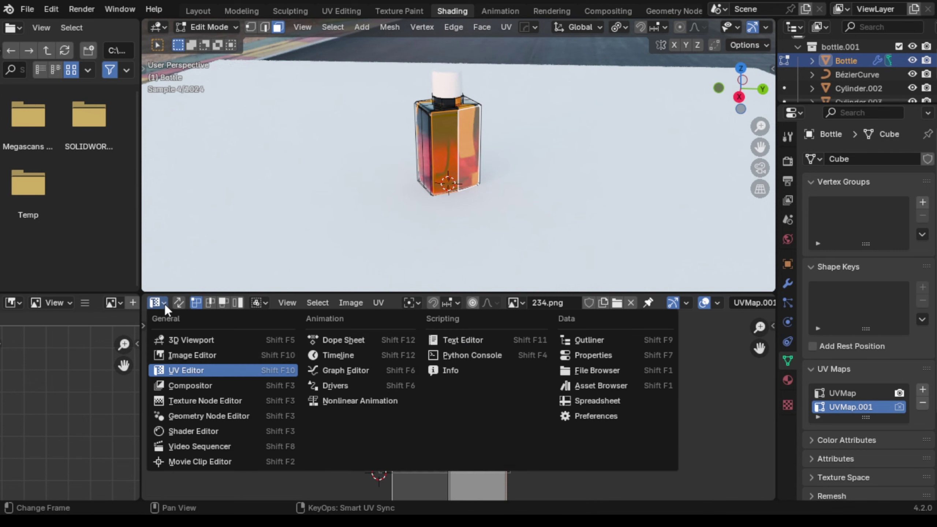
{"action": "left_click", "coordinate": [187, 430]}
{"action": "scroll", "coordinate": [358, 395], "scroll_direction": "up", "scroll_amount": 5}
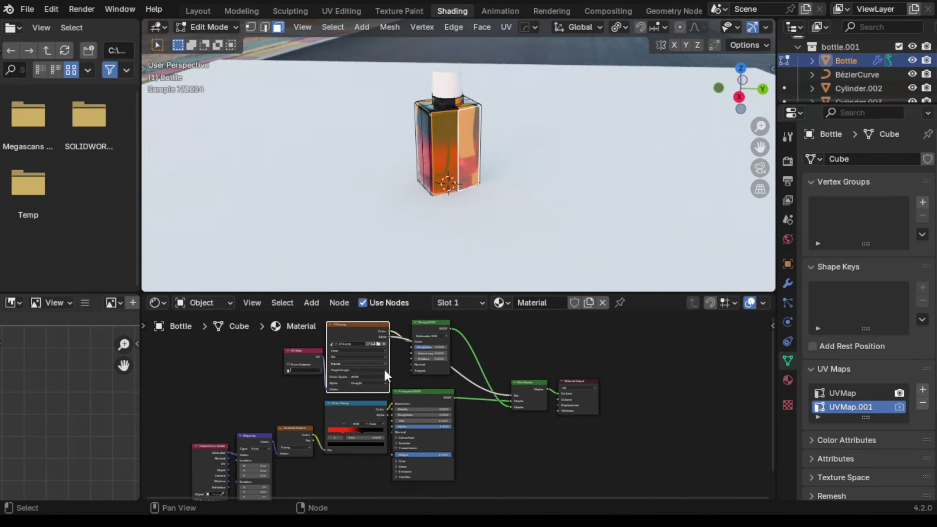
{"action": "left_click", "coordinate": [307, 394]}
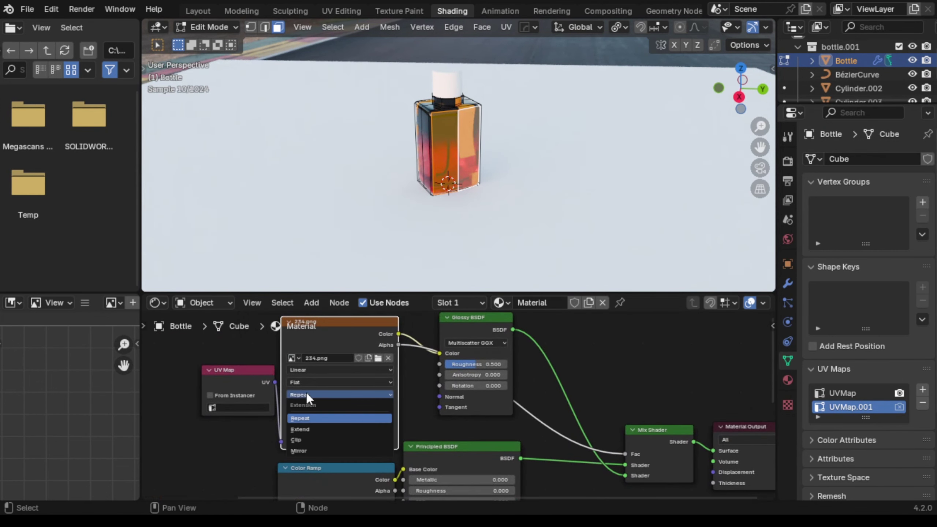
{"action": "left_click", "coordinate": [298, 439]}
{"action": "left_click", "coordinate": [250, 408]}
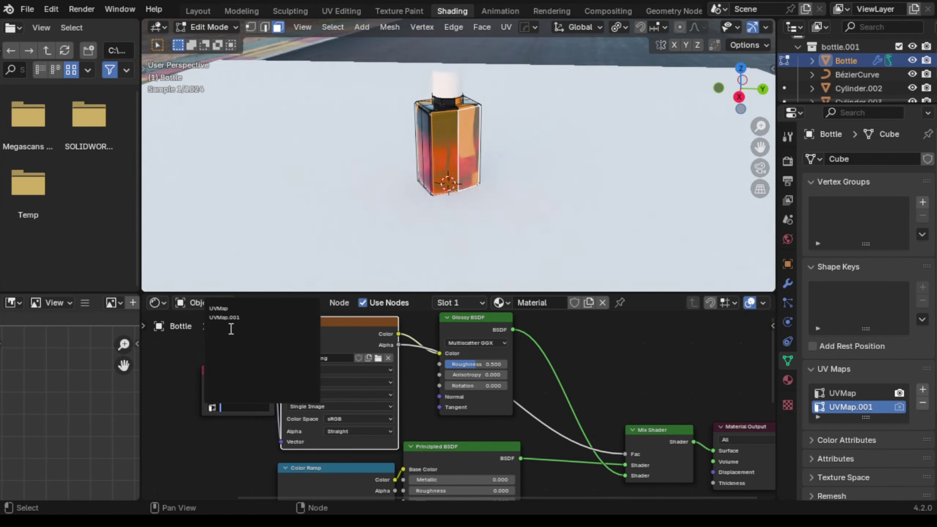
{"action": "left_click", "coordinate": [232, 321]}
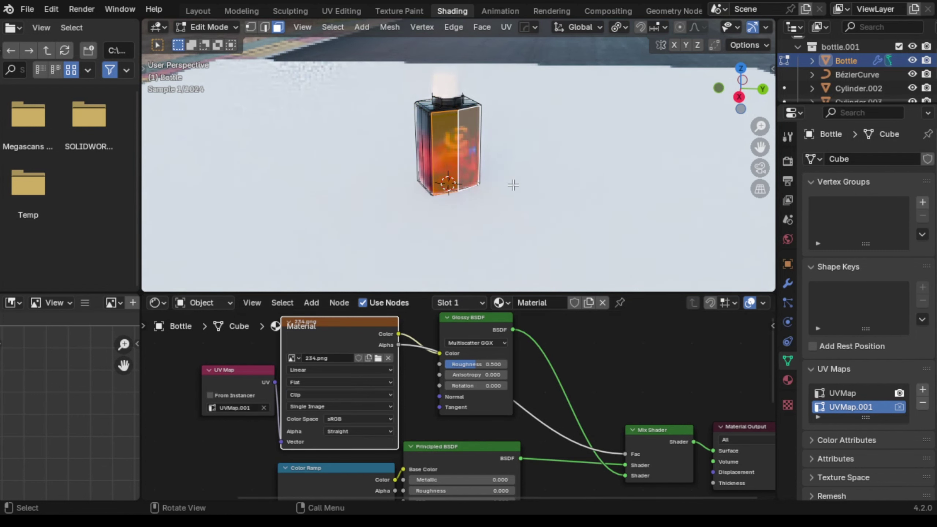
{"action": "left_click", "coordinate": [516, 158]}
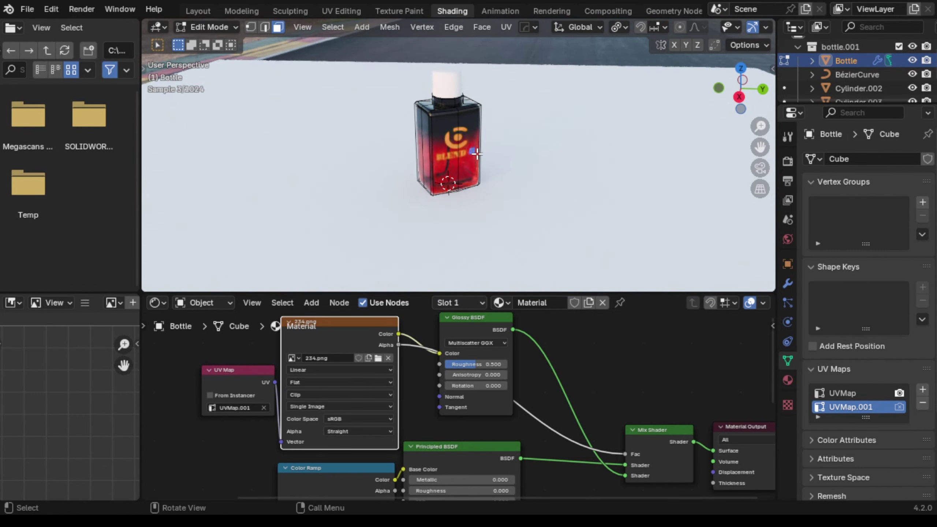
- Return to the UV Editor and reselect the bottle's two front faces to show their UVs over the label image
{"action": "left_click", "coordinate": [159, 302]}
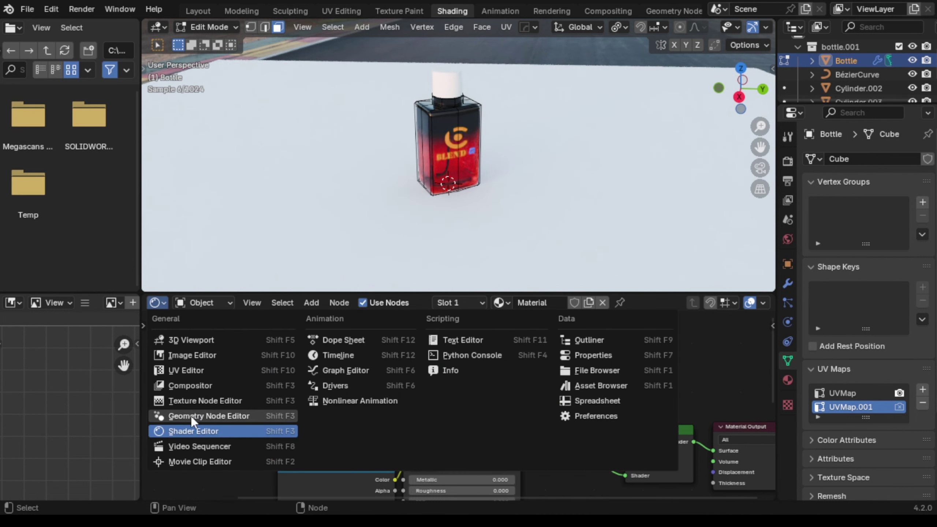
{"action": "left_click", "coordinate": [180, 370]}
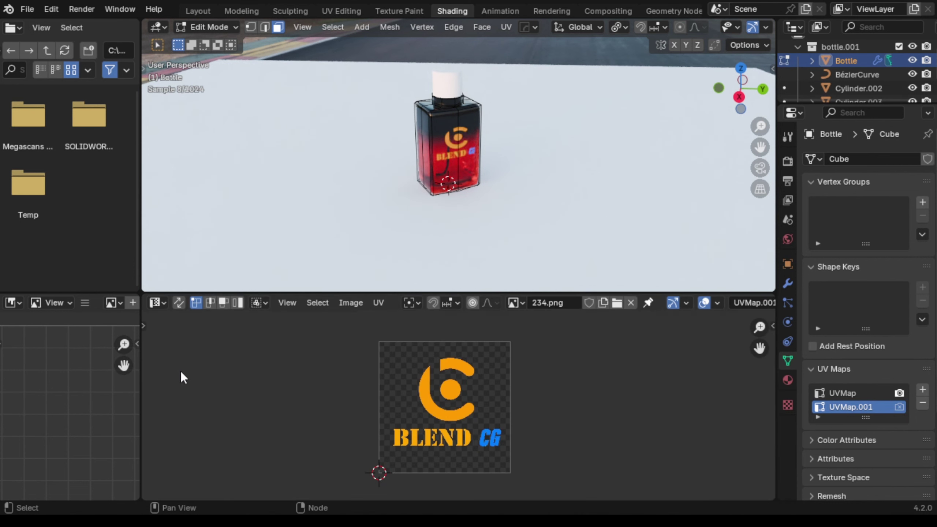
{"action": "left_click", "coordinate": [447, 149]}
{"action": "left_click", "coordinate": [465, 147], "text": "shift"}
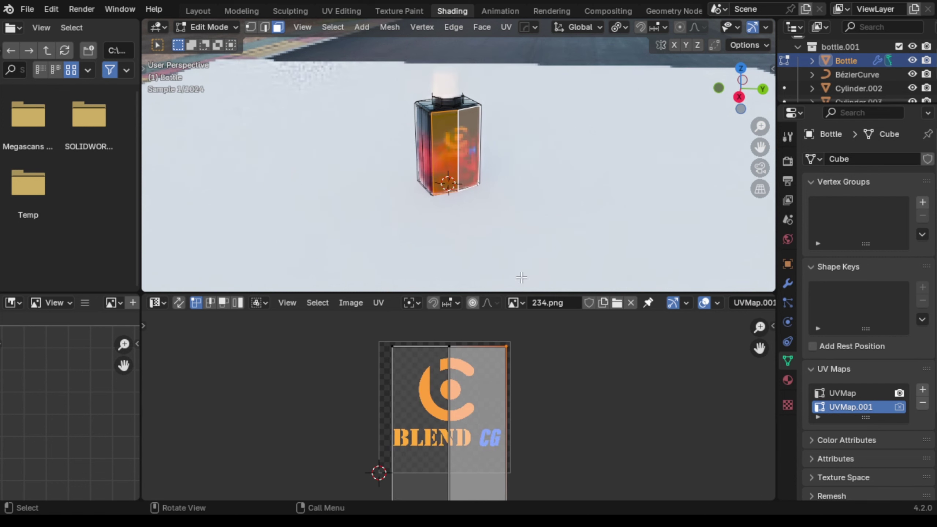
{"action": "key", "text": "s"}
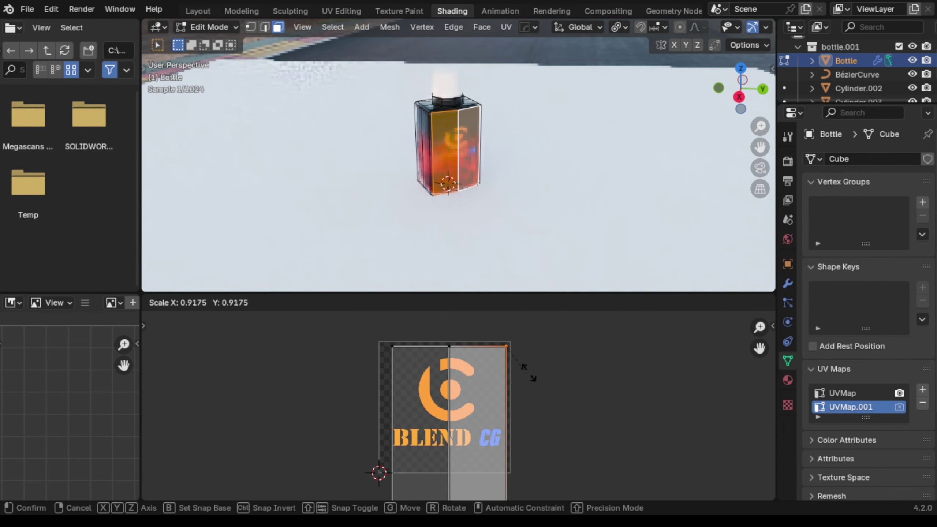
{"action": "left_click", "coordinate": [586, 367]}
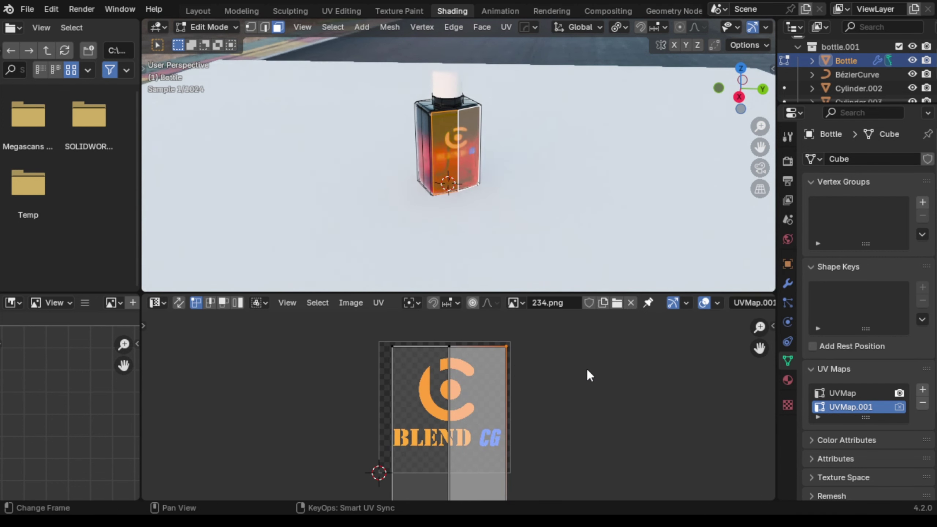
- Select all the front-face UVs and scale them uniformly by about 1.3 to shrink the label on the bottle
{"action": "key", "text": "a"}
{"action": "key", "text": "s"}
{"action": "key", "text": "y"}
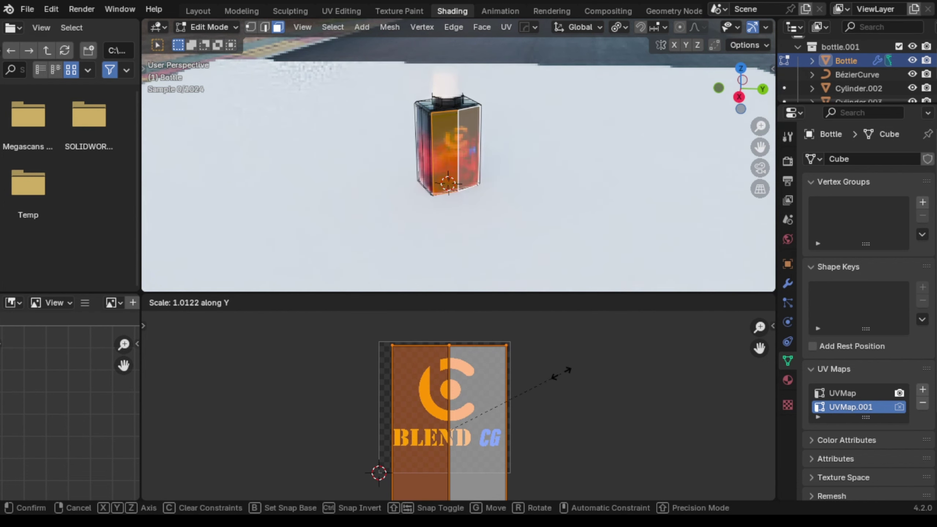
{"action": "right_click", "coordinate": [598, 379]}
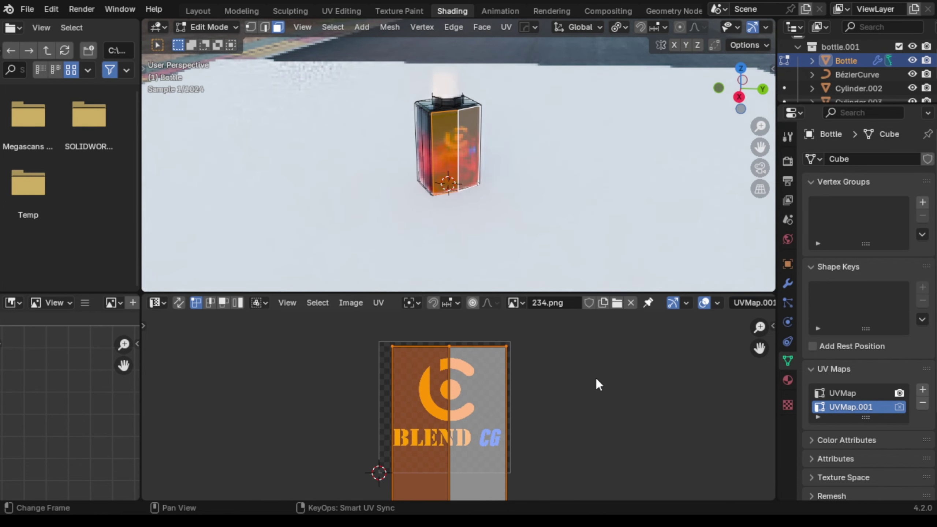
{"action": "key", "text": "s"}
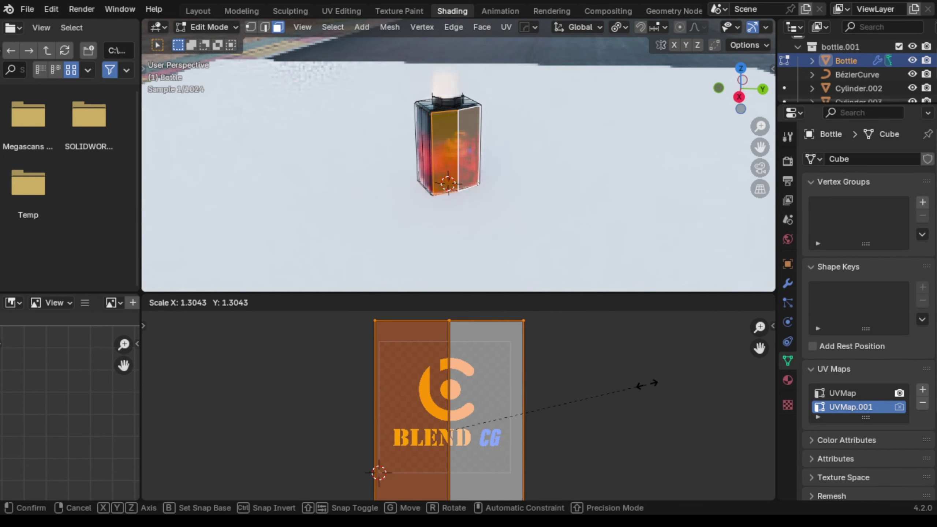
{"action": "left_click", "coordinate": [646, 384]}
- Move the enlarged UVs down along Y until their top edge is just inside the image, and return to Object Mode
{"action": "key", "text": "g"}
{"action": "key", "text": "y"}
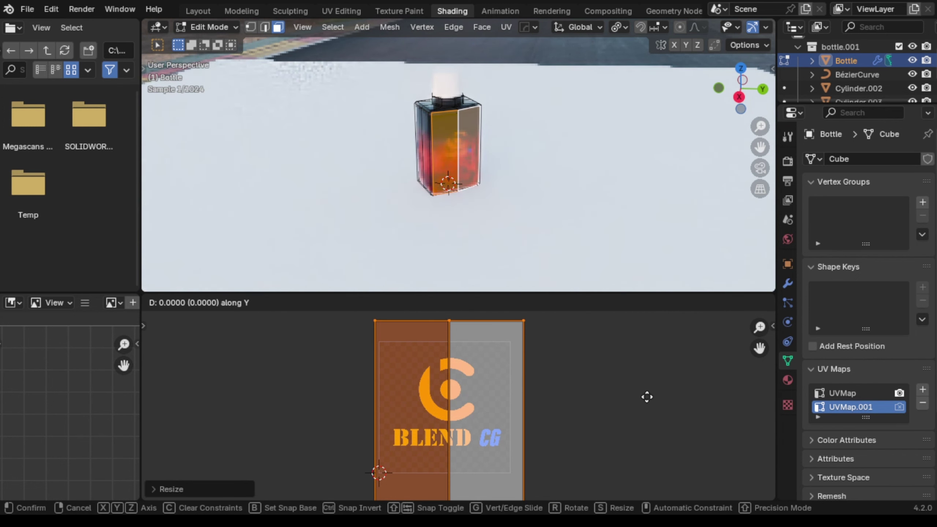
{"action": "left_click", "coordinate": [646, 408]}
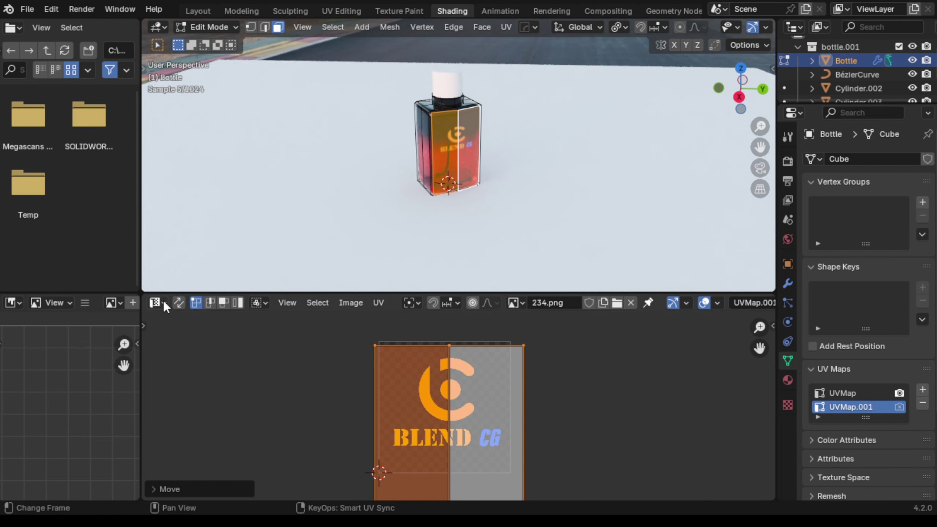
{"action": "left_click", "coordinate": [229, 28]}
{"action": "left_click", "coordinate": [212, 43]}
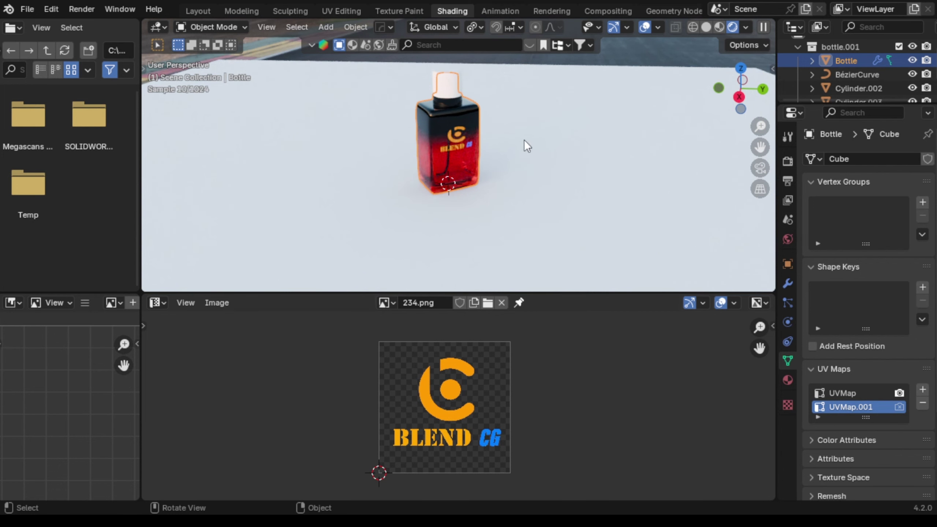
- In Edit Mode, move the bottle's front-face UVs down along Y by about 0.08, and return to Object Mode
{"action": "left_click", "coordinate": [213, 27]}
{"action": "left_click", "coordinate": [213, 56]}
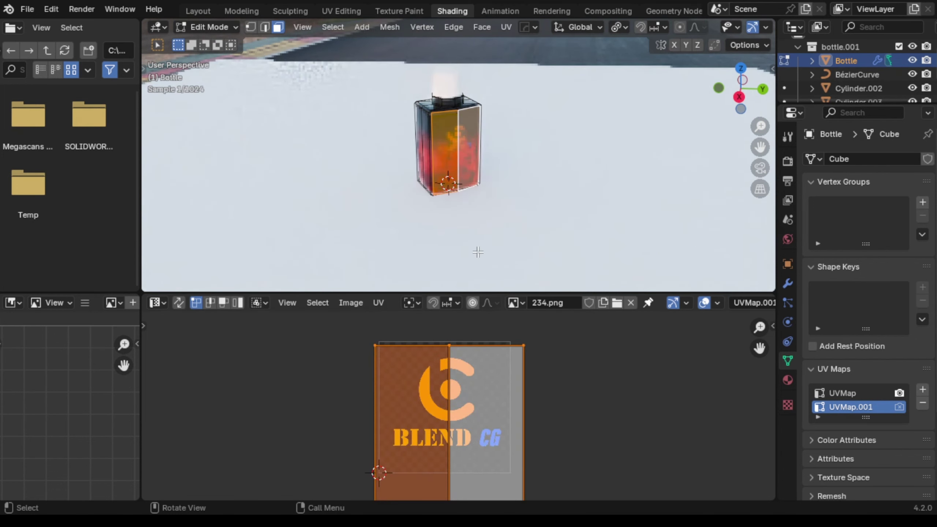
{"action": "key", "text": "g"}
{"action": "key", "text": "y"}
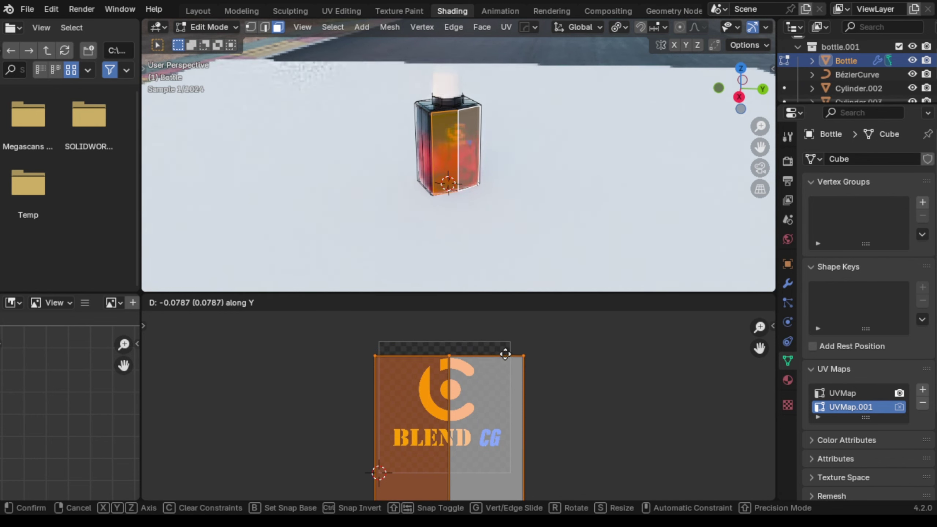
{"action": "left_click", "coordinate": [505, 353]}
{"action": "left_click", "coordinate": [505, 353]}
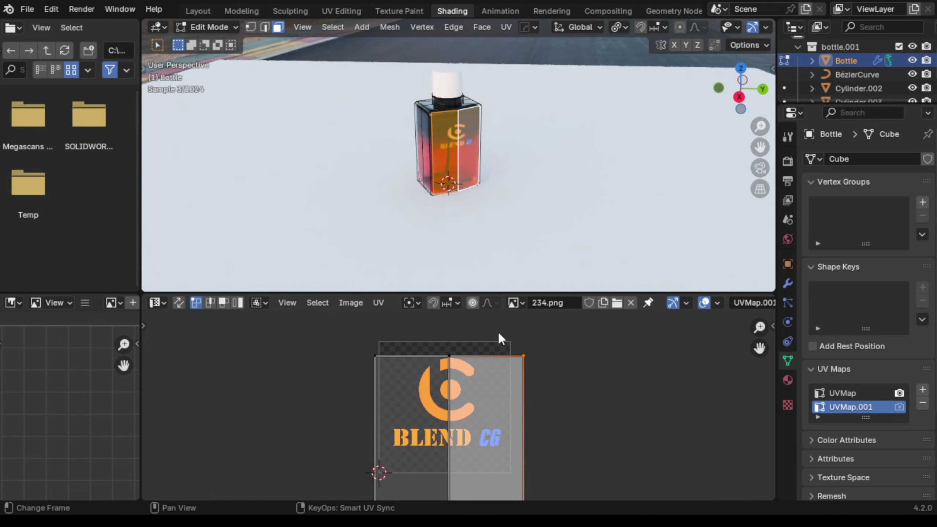
{"action": "left_click", "coordinate": [232, 28]}
{"action": "left_click", "coordinate": [208, 41]}
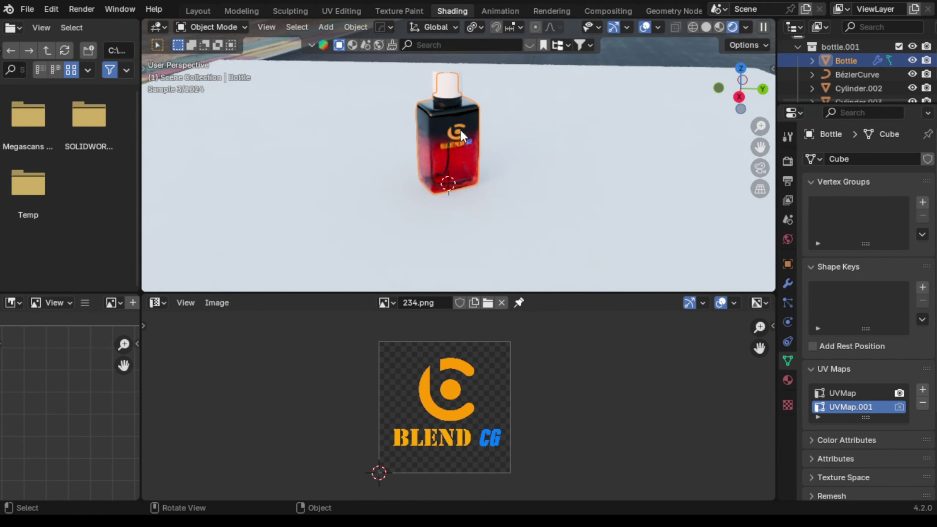
- Return to the Shader Editor and move the Color Ramp's black stop to position 0.459
{"action": "scroll", "coordinate": [460, 130], "scroll_direction": "up", "scroll_amount": 2}
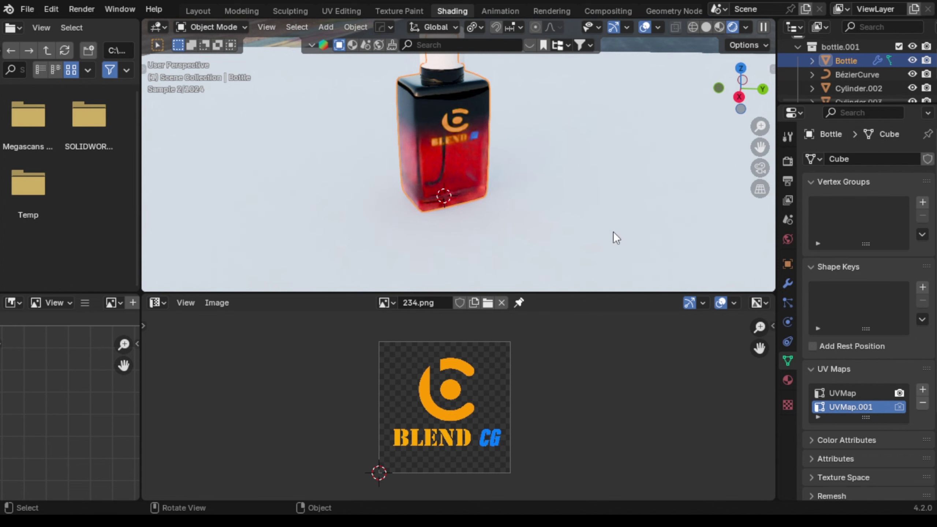
{"action": "left_click", "coordinate": [161, 302]}
{"action": "left_click", "coordinate": [190, 431]}
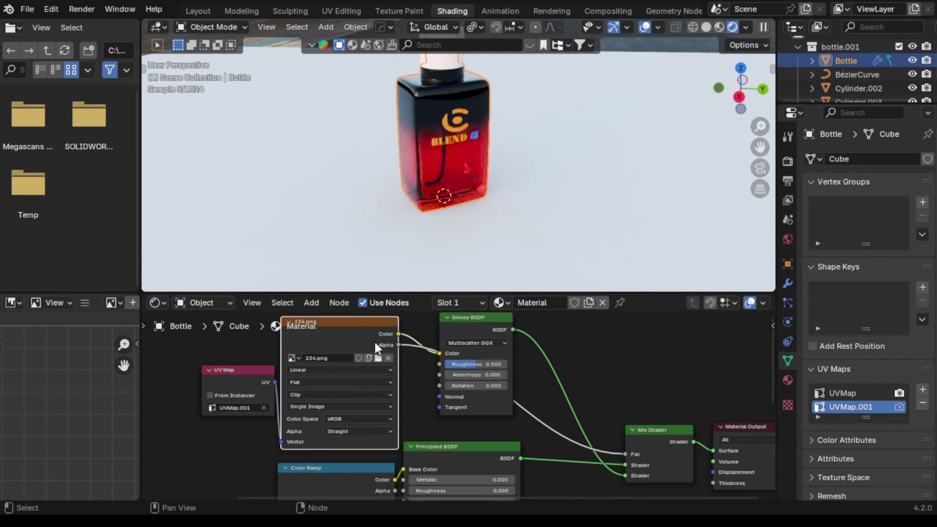
{"action": "scroll", "coordinate": [433, 405], "scroll_direction": "up", "scroll_amount": 6}
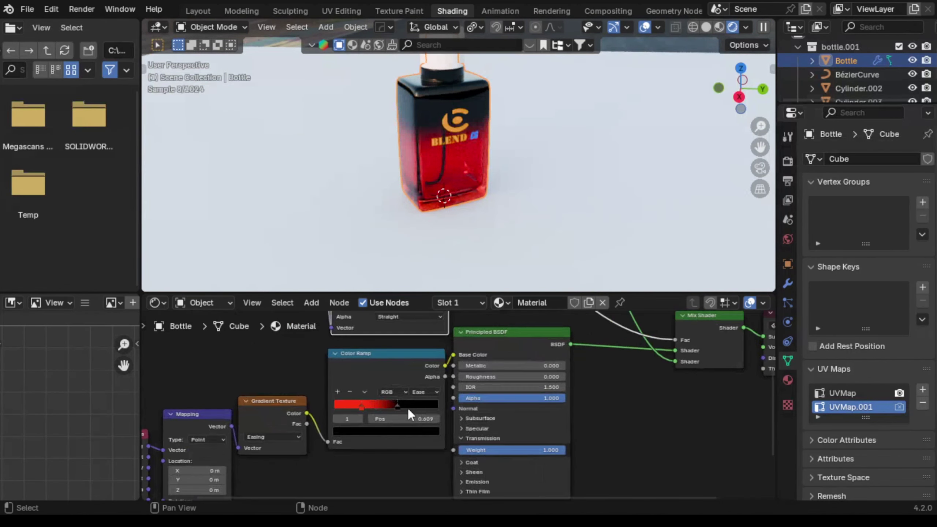
{"action": "left_click_drag", "start_coordinate": [367, 407], "coordinate": [344, 407]}
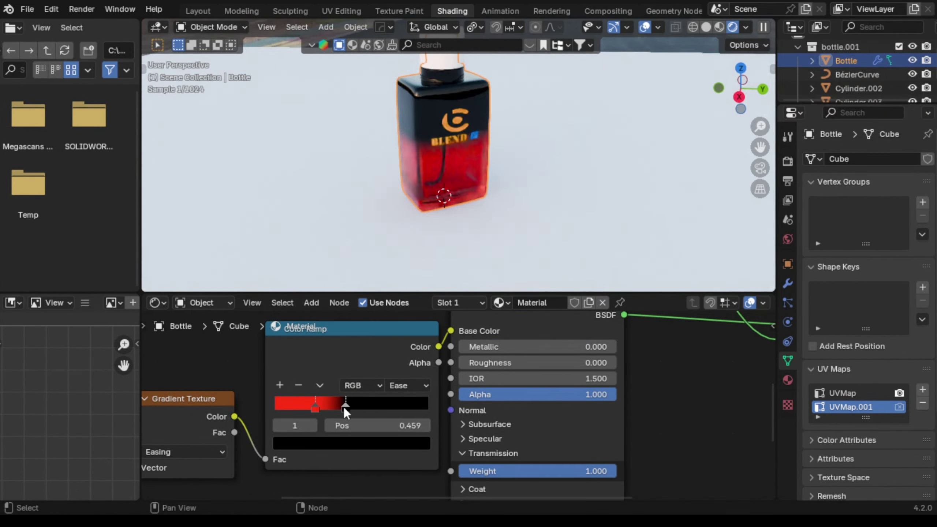
{"action": "left_click", "coordinate": [406, 388]}
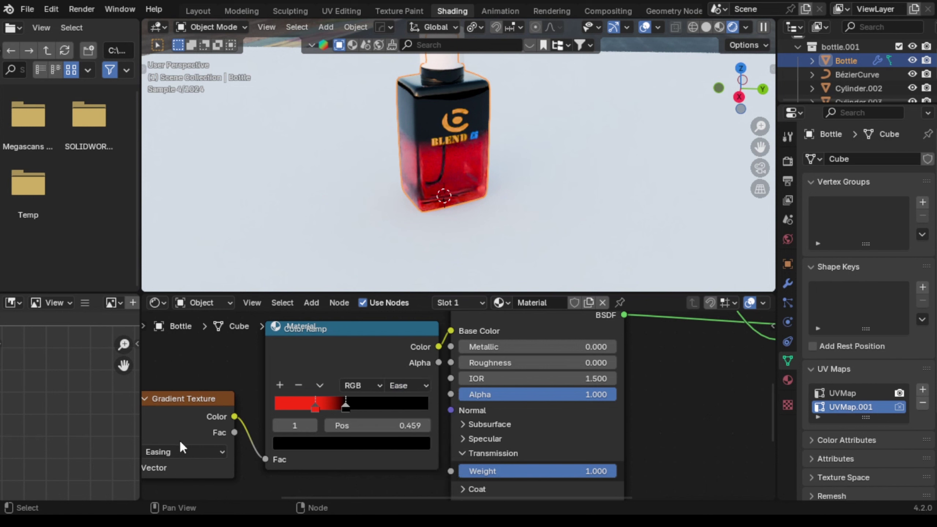
- Set the Gradient Texture type to Linear and move the Color Ramp's red stop to position 0.132
{"action": "left_click", "coordinate": [183, 451]}
{"action": "left_click", "coordinate": [162, 340]}
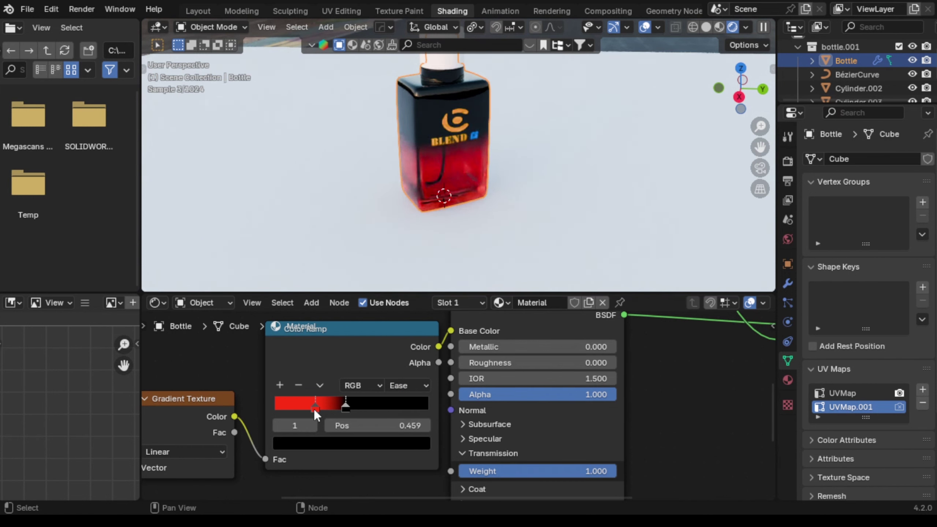
{"action": "left_click_drag", "start_coordinate": [314, 407], "coordinate": [298, 410]}
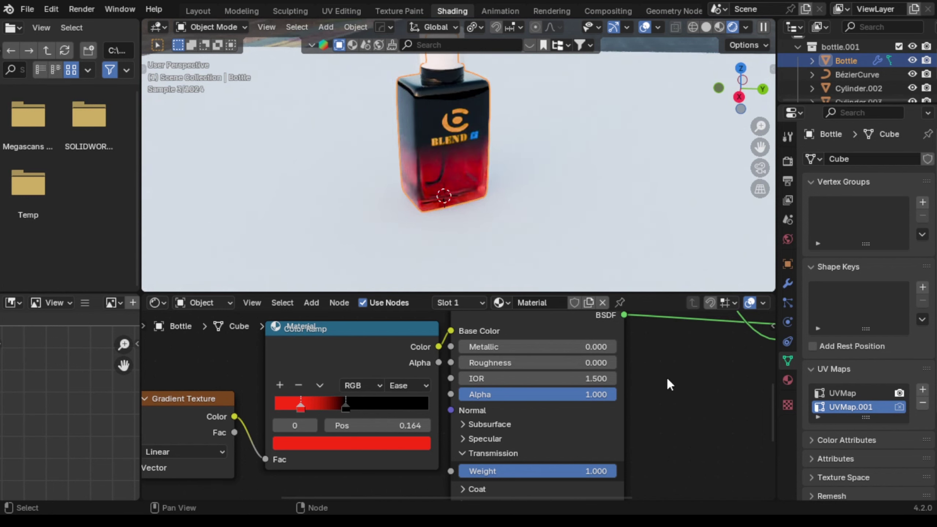
{"action": "left_click_drag", "start_coordinate": [298, 407], "coordinate": [290, 407]}
{"action": "left_click_drag", "start_coordinate": [295, 408], "coordinate": [299, 409]}
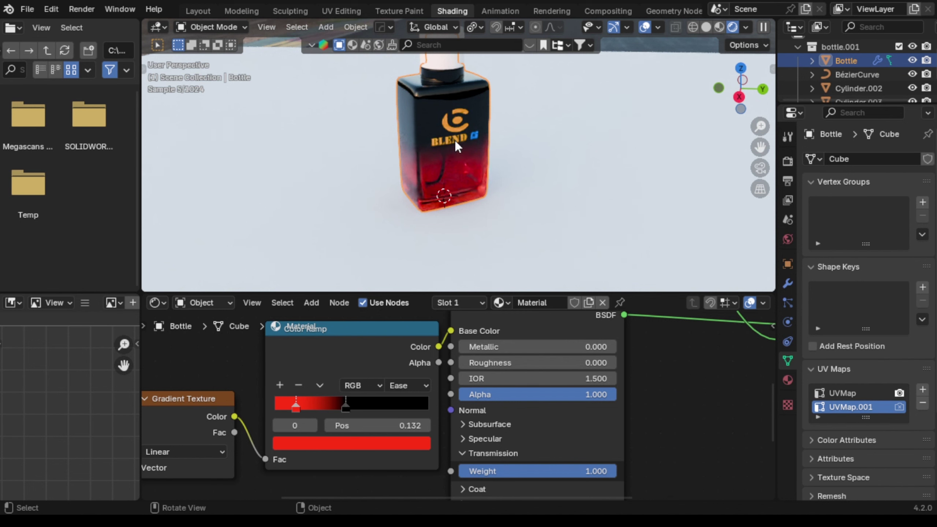
- Select the bottle's cap and create a new material for it
{"action": "middle_click_drag", "start_coordinate": [456, 140], "coordinate": [479, 144]}
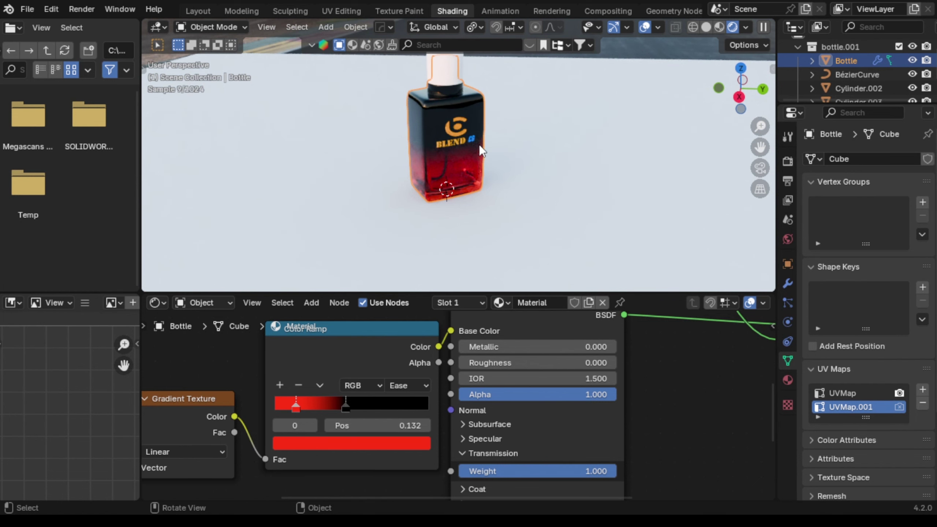
{"action": "scroll", "coordinate": [479, 207], "scroll_direction": "down", "scroll_amount": 3}
{"action": "scroll", "coordinate": [596, 358], "scroll_direction": "down", "scroll_amount": 5}
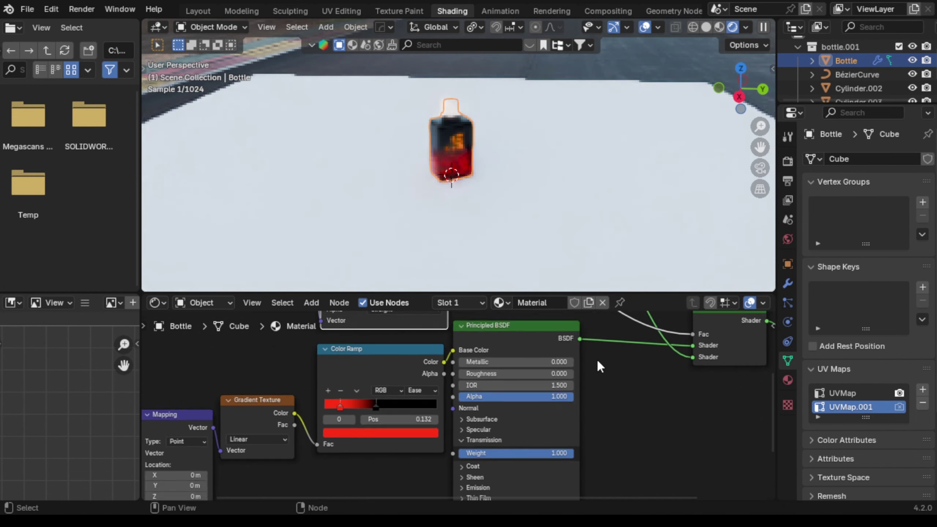
{"action": "middle_click_drag", "start_coordinate": [530, 373], "coordinate": [502, 371]}
{"action": "scroll", "coordinate": [446, 134], "scroll_direction": "up", "scroll_amount": 3}
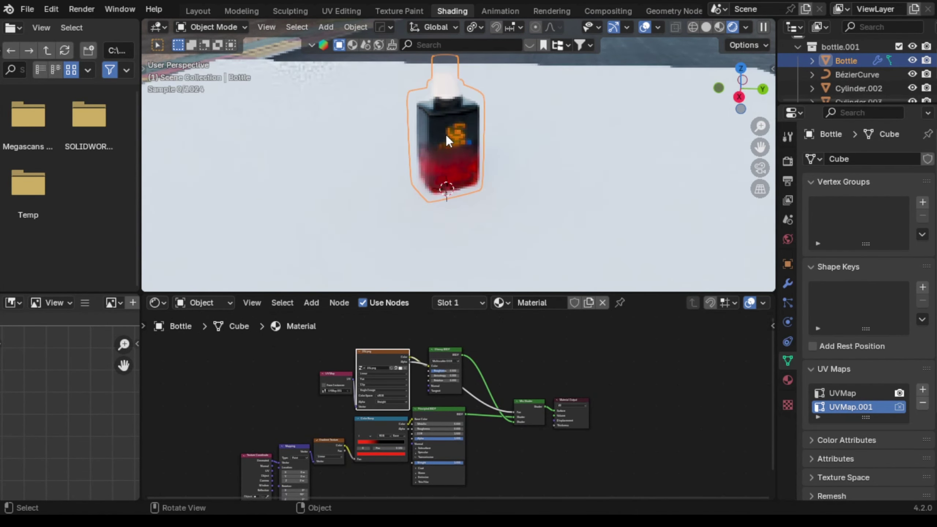
{"action": "left_click", "coordinate": [421, 132]}
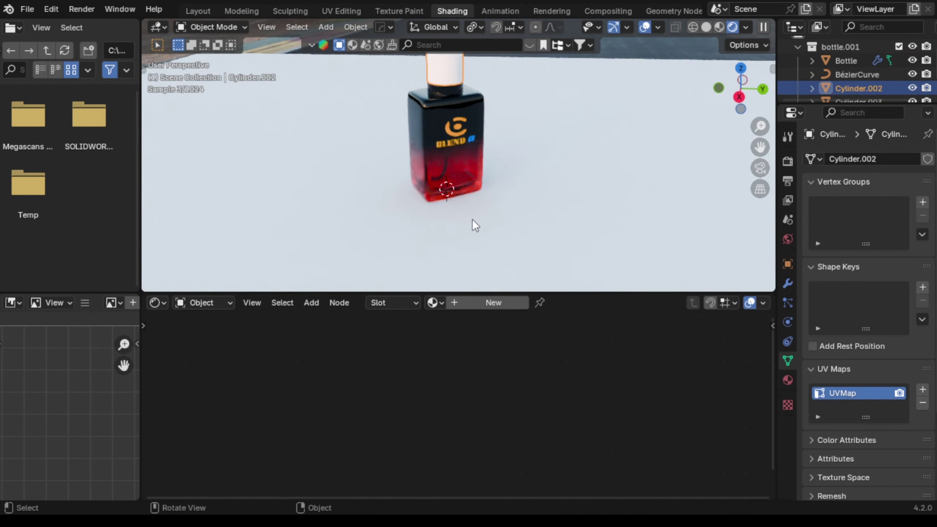
{"action": "left_click", "coordinate": [492, 303]}
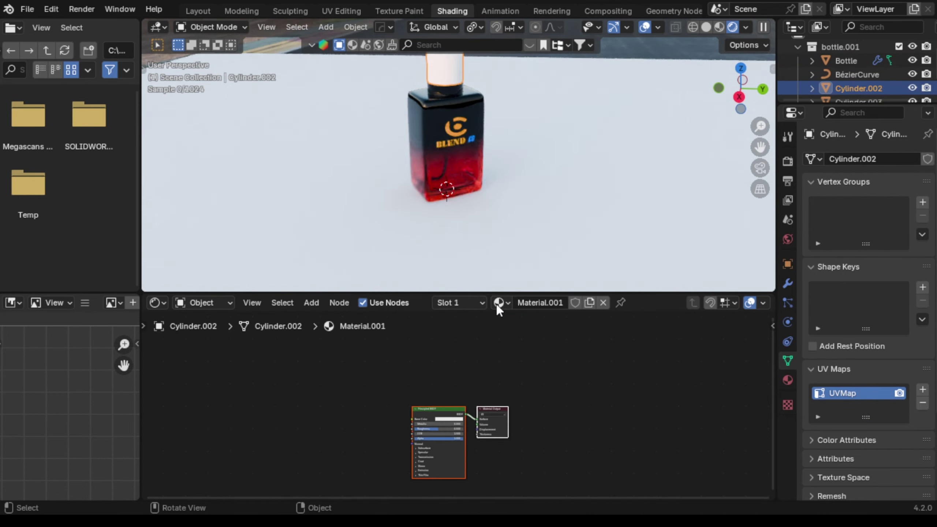
- Give the cap material a dark grey base color, metallic 1.000 and roughness 0.205
{"action": "scroll", "coordinate": [444, 401], "scroll_direction": "up", "scroll_amount": 5}
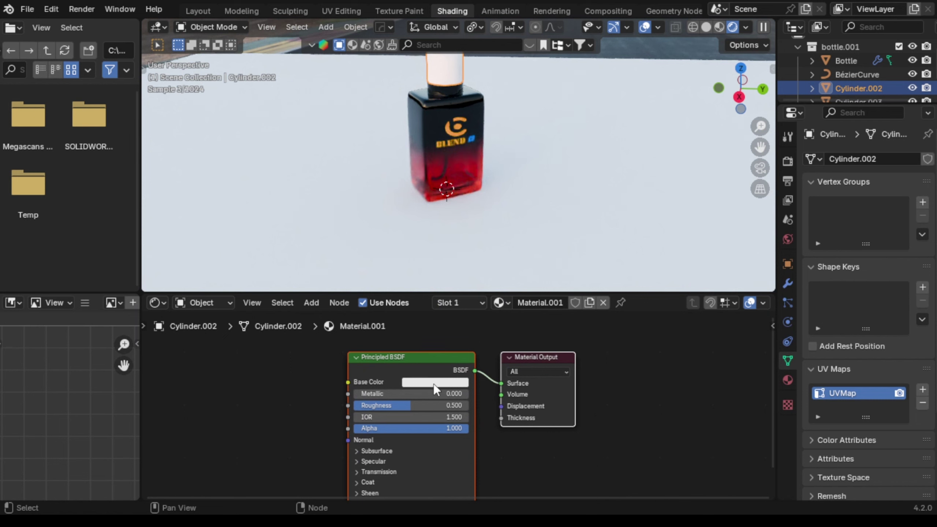
{"action": "left_click", "coordinate": [435, 382]}
{"action": "left_click_drag", "start_coordinate": [508, 228], "coordinate": [508, 277]}
{"action": "left_click_drag", "start_coordinate": [413, 393], "coordinate": [528, 393]}
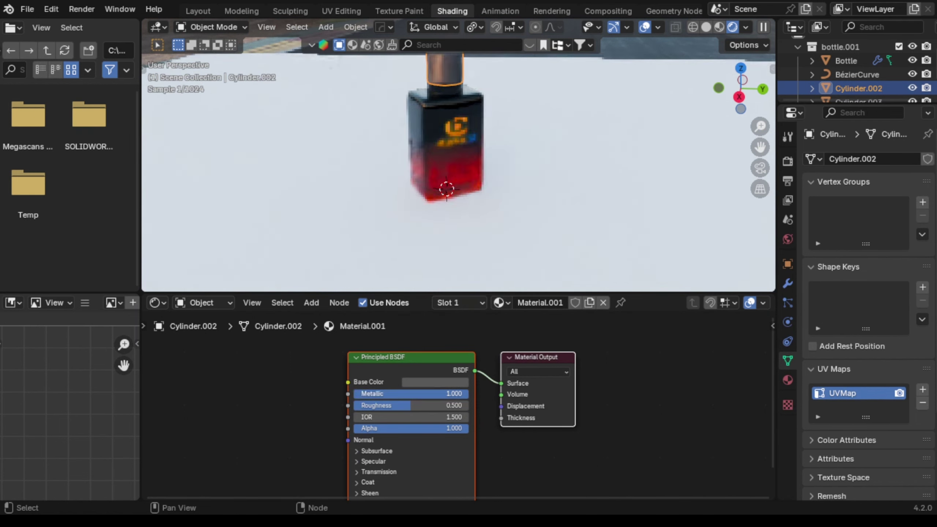
{"action": "left_click_drag", "start_coordinate": [408, 408], "coordinate": [577, 405]}
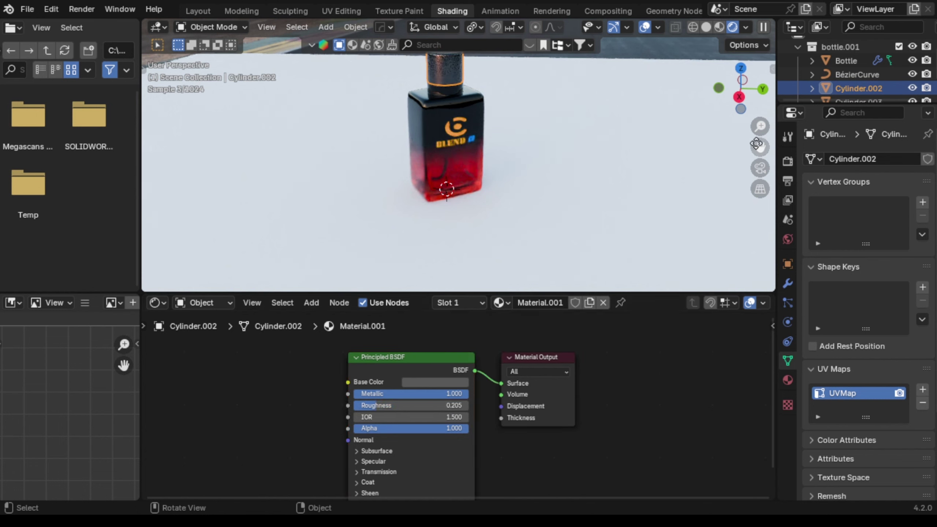
- Put the cap in Edit Mode and show it in wireframe from the right orthographic view
{"action": "left_click_drag", "start_coordinate": [756, 143], "coordinate": [775, 210]}
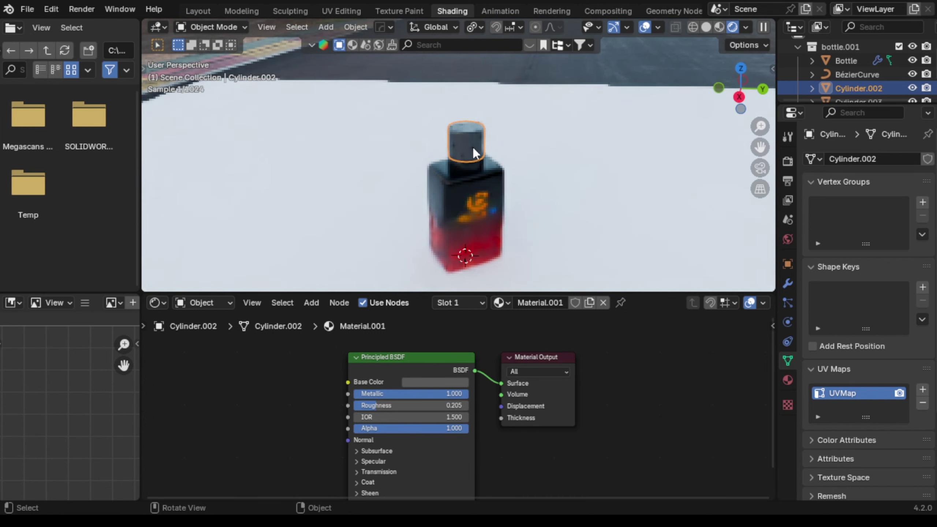
{"action": "scroll", "coordinate": [473, 148], "scroll_direction": "up", "scroll_amount": 4}
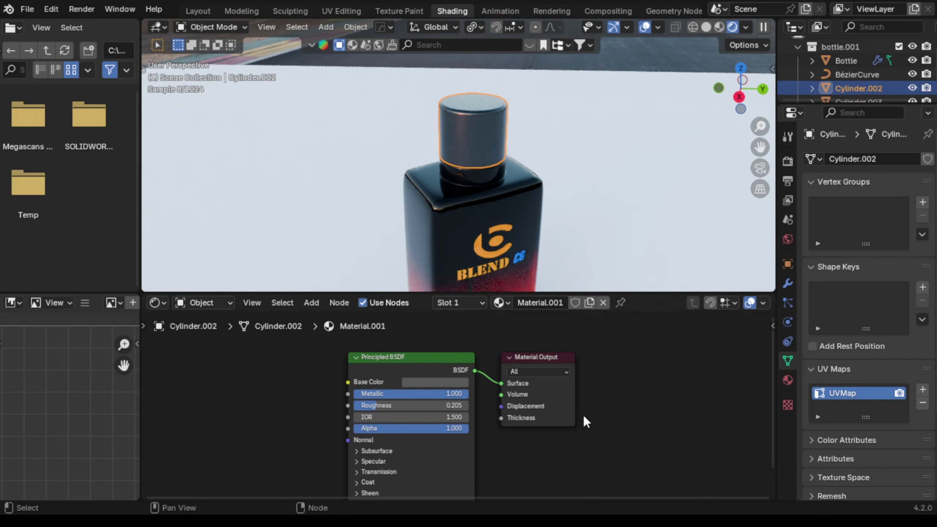
{"action": "left_click", "coordinate": [233, 27]}
{"action": "left_click", "coordinate": [228, 27]}
{"action": "left_click", "coordinate": [207, 58]}
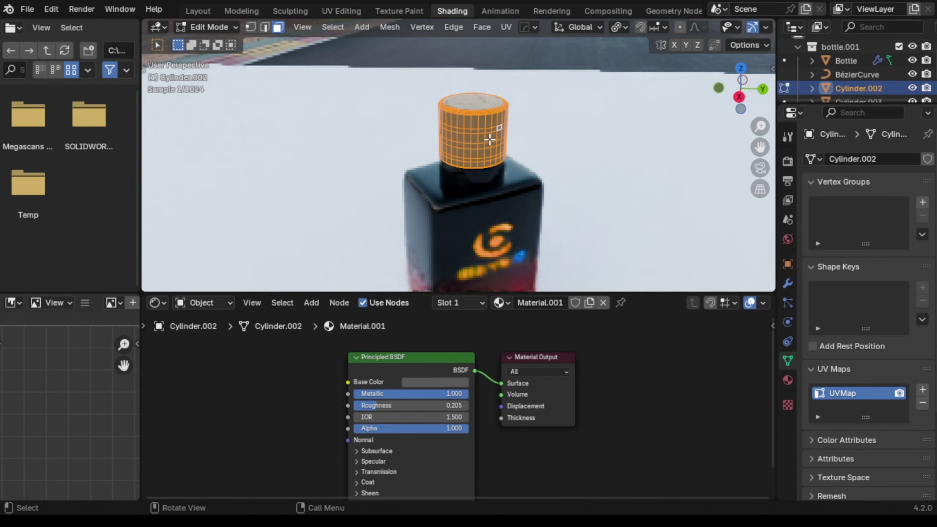
{"action": "left_click", "coordinate": [739, 96]}
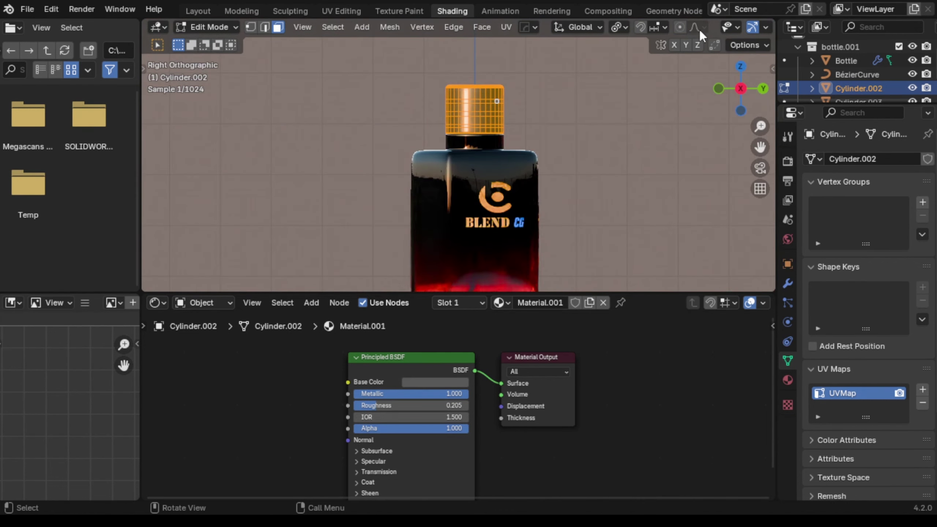
{"action": "scroll", "coordinate": [697, 35], "scroll_direction": "down", "scroll_amount": 5}
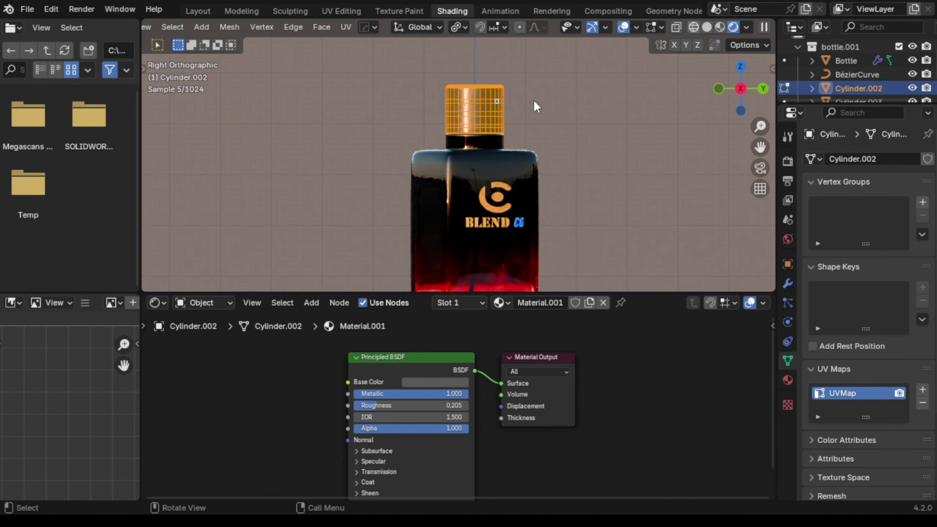
{"action": "key", "text": "shift+z"}
{"action": "scroll", "coordinate": [473, 101], "scroll_direction": "up", "scroll_amount": 4}
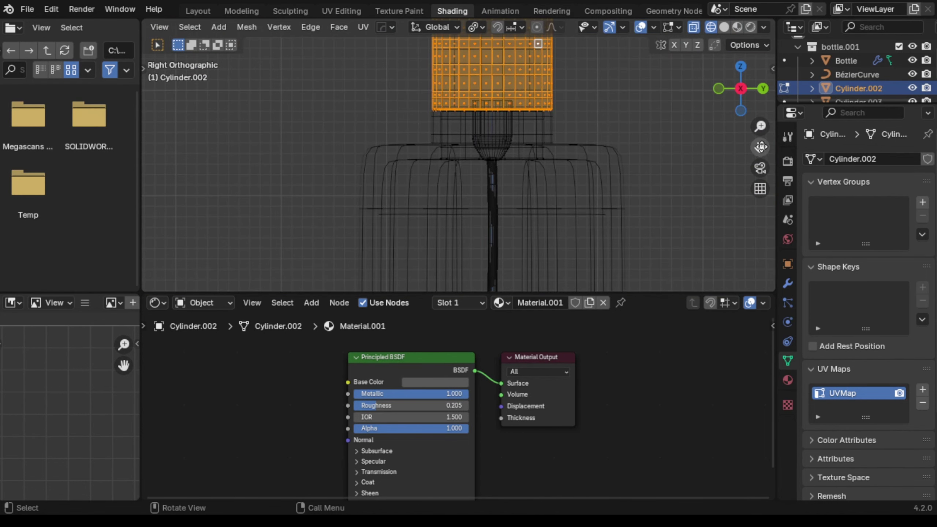
{"action": "left_click_drag", "start_coordinate": [759, 147], "coordinate": [671, 240]}
{"action": "scroll", "coordinate": [456, 150], "scroll_direction": "up", "scroll_amount": 4}
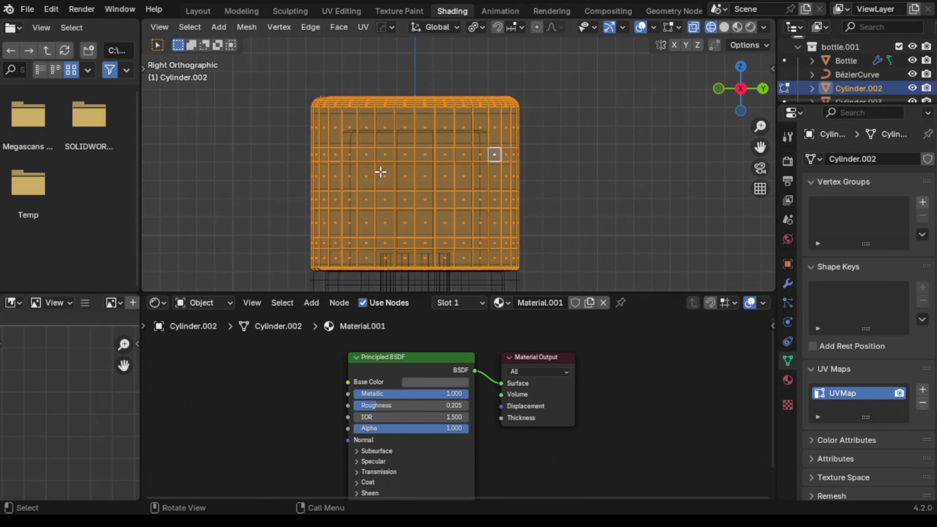
- Select three separate horizontal face rings around the cap: the narrow upper and lower bands and the middle one
{"action": "left_click_drag", "start_coordinate": [305, 149], "coordinate": [530, 159]}
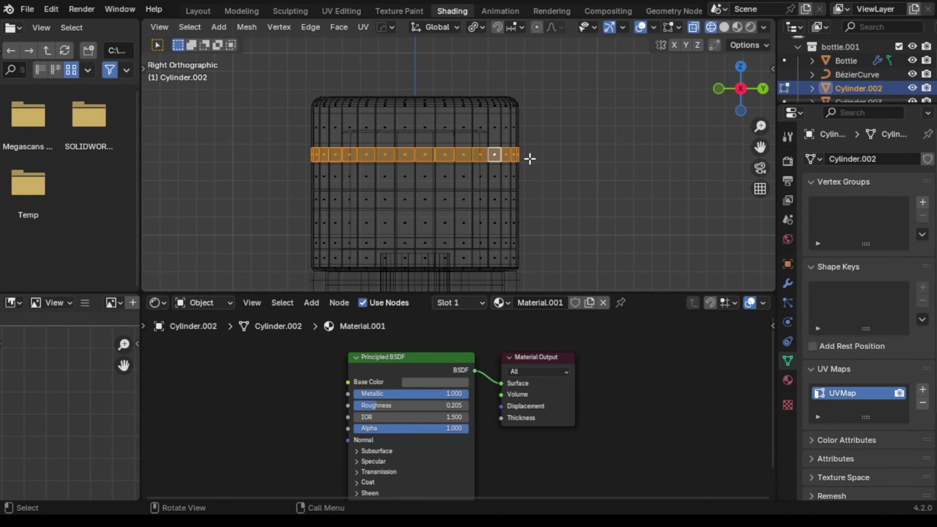
{"action": "left_click_drag", "start_coordinate": [306, 235], "coordinate": [538, 250], "text": "shift"}
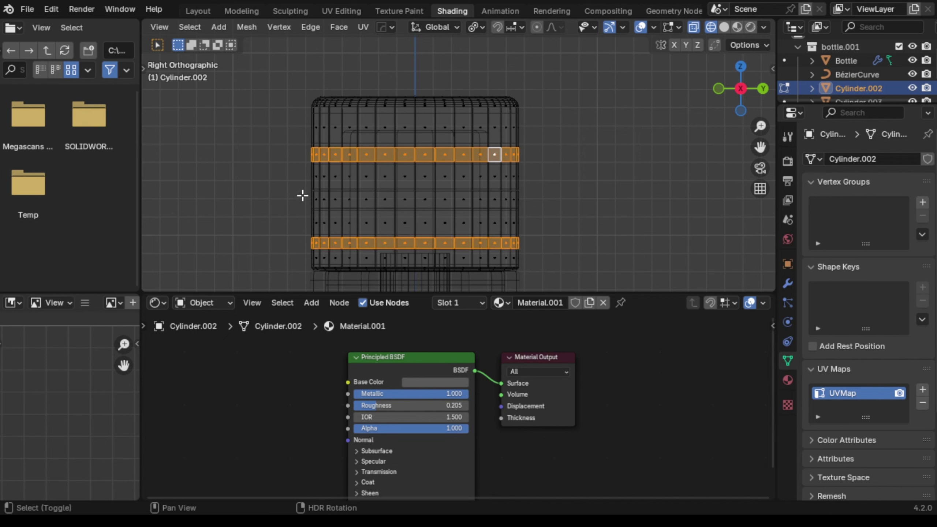
{"action": "left_click_drag", "start_coordinate": [301, 192], "coordinate": [553, 203], "text": "shift"}
- Add a second material slot to the cap and create a new material in it
{"action": "left_click", "coordinate": [791, 381]}
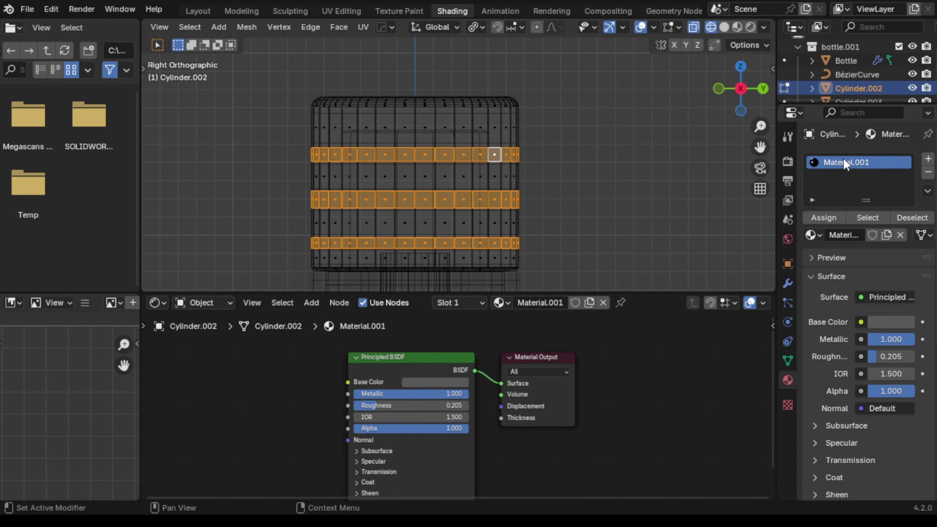
{"action": "left_click", "coordinate": [928, 159]}
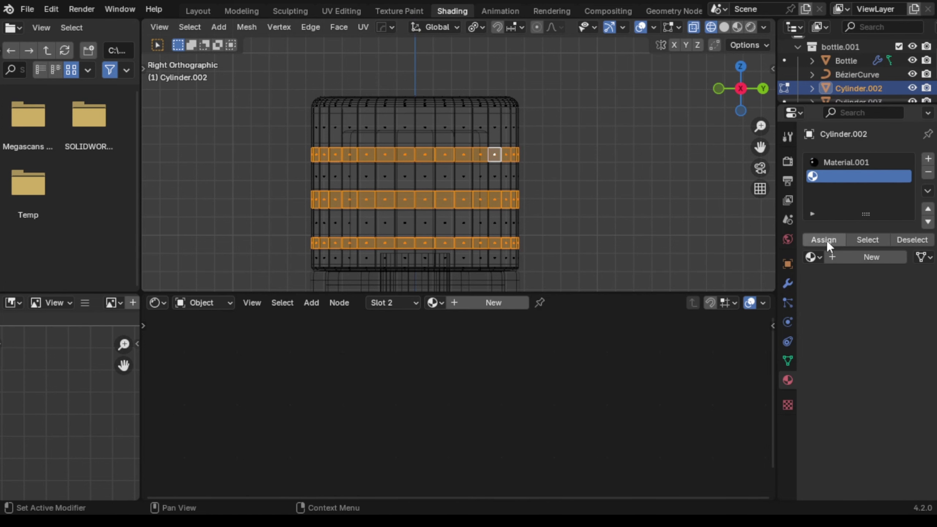
{"action": "left_click", "coordinate": [871, 255]}
- Give the cap's new second material a golden orange base color (hue 0.074, saturation 0.912), metallic 1.000 and roughness 1.000
{"action": "left_click", "coordinate": [890, 343]}
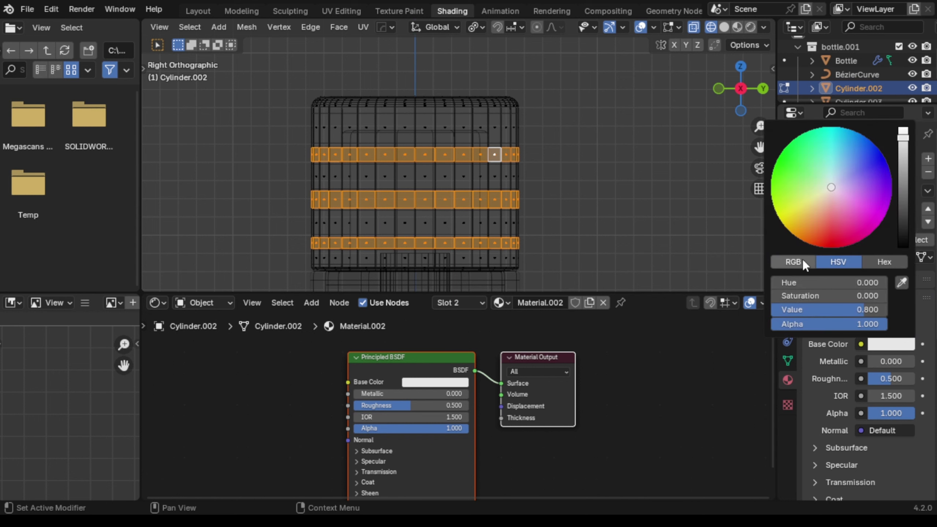
{"action": "left_click_drag", "start_coordinate": [807, 208], "coordinate": [807, 220]}
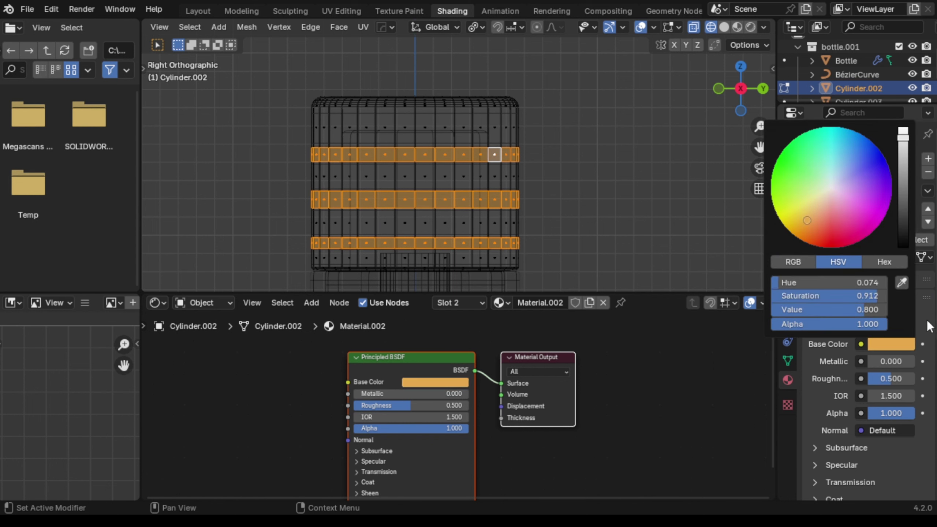
{"action": "left_click_drag", "start_coordinate": [875, 361], "coordinate": [911, 379]}
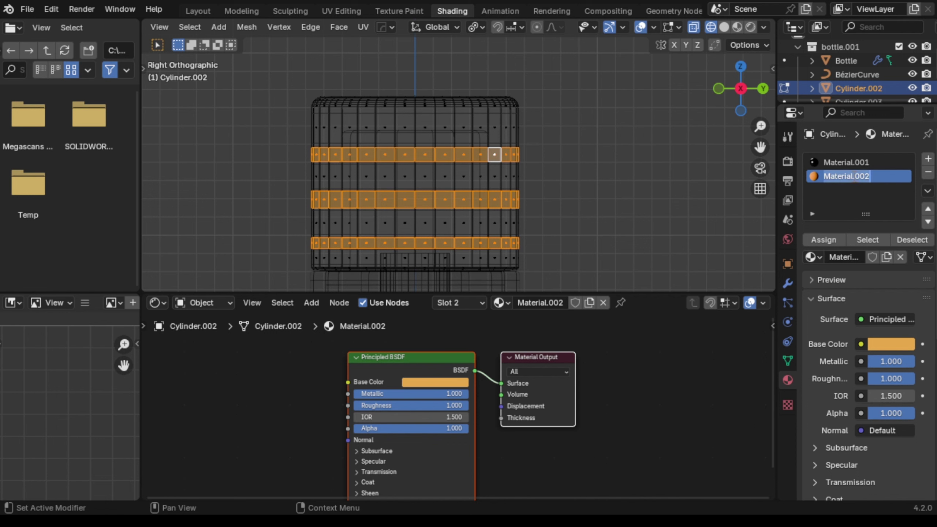
- Rename the golden material as cup goldish and assign it to the selected face bands
{"action": "type", "text": "ca"}
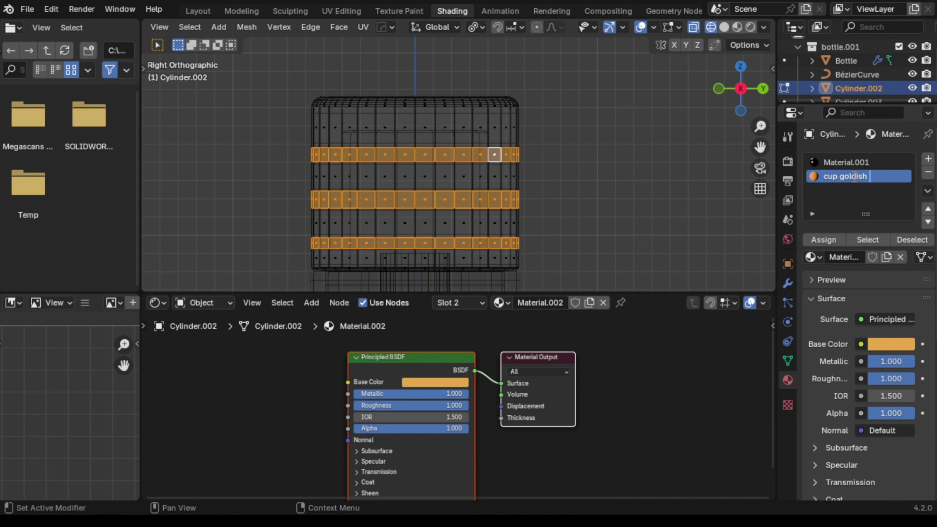
{"action": "left_click", "coordinate": [825, 242]}
{"action": "left_click", "coordinate": [824, 242]}
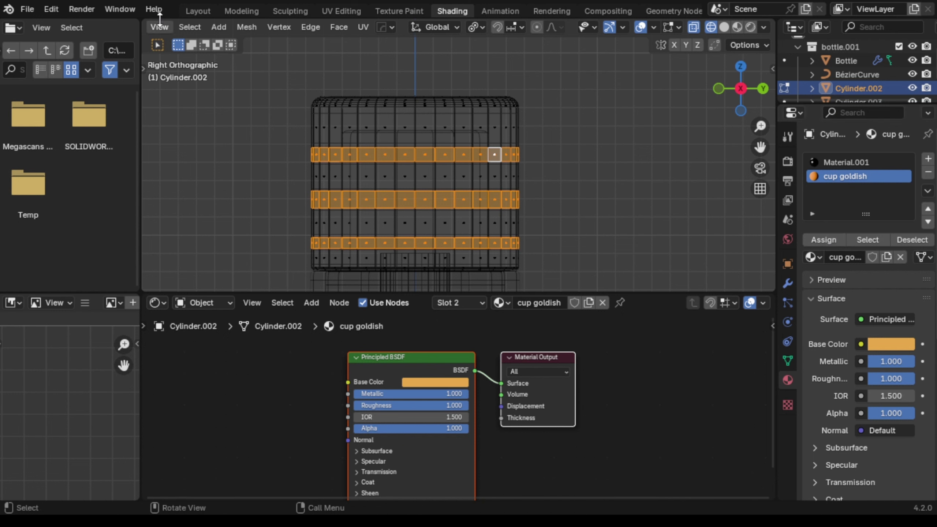
- Return the cap to Object Mode, show the viewport in rendered shading and deselect the cap
{"action": "scroll", "coordinate": [242, 28], "scroll_direction": "up", "scroll_amount": 3}
{"action": "left_click", "coordinate": [227, 28]}
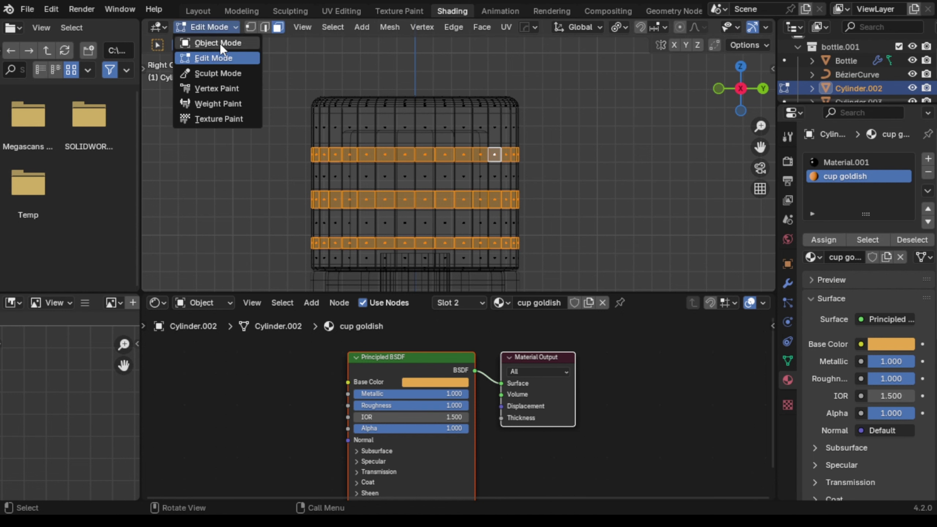
{"action": "left_click", "coordinate": [220, 43]}
{"action": "left_click", "coordinate": [748, 26]}
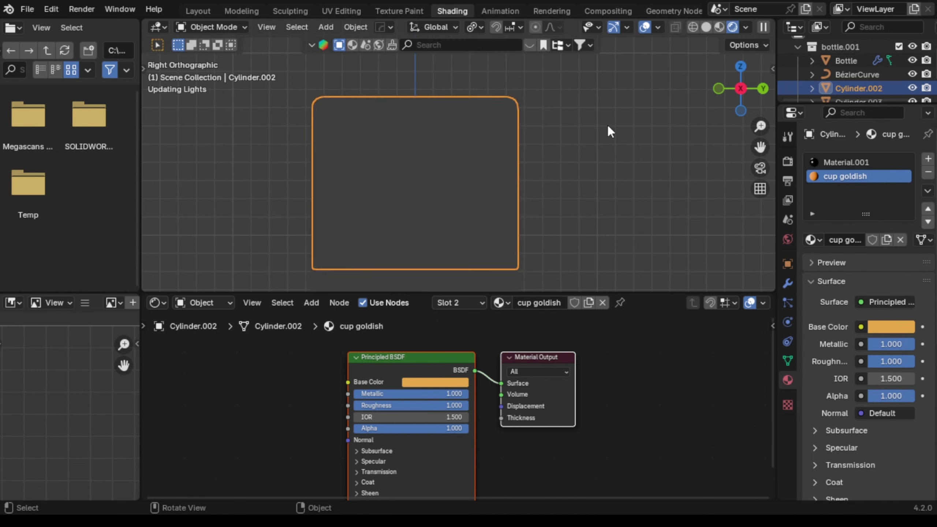
{"action": "left_click", "coordinate": [613, 127]}
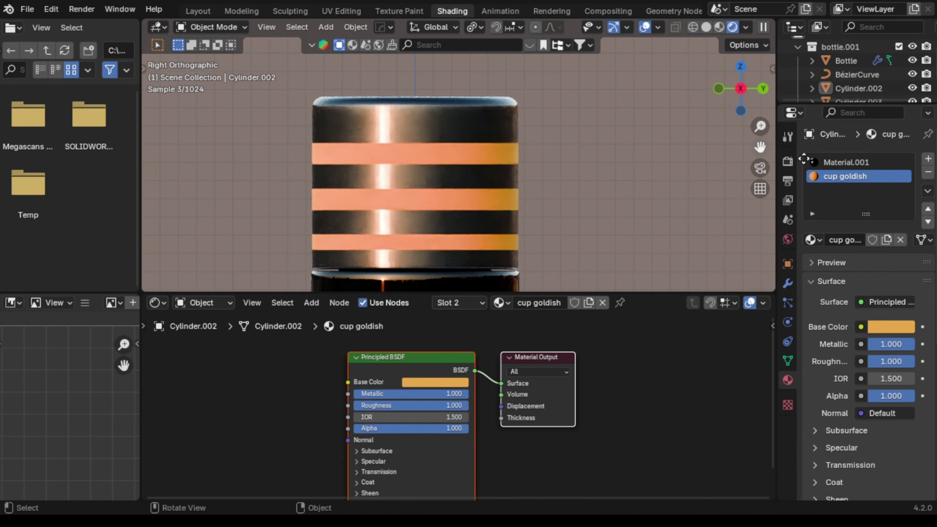
- Rename the cap's first, dark material as cup Black
{"action": "left_click", "coordinate": [835, 163]}
{"action": "double_click", "coordinate": [869, 162]}
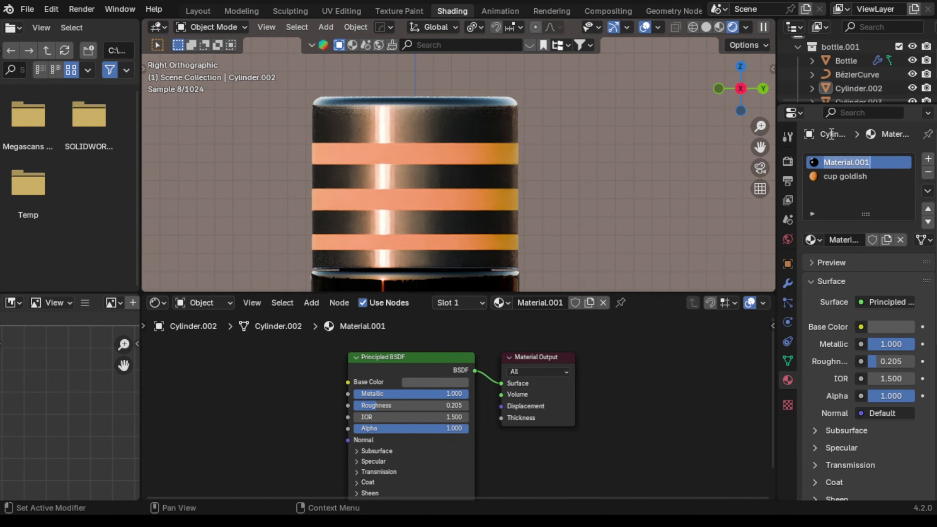
{"action": "type", "text": "cup "}
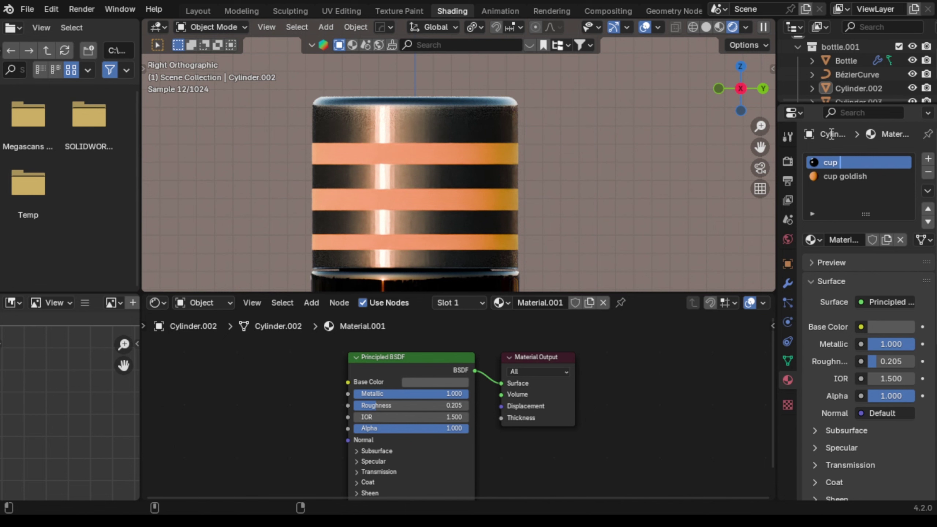
{"action": "type", "text": "Black"}
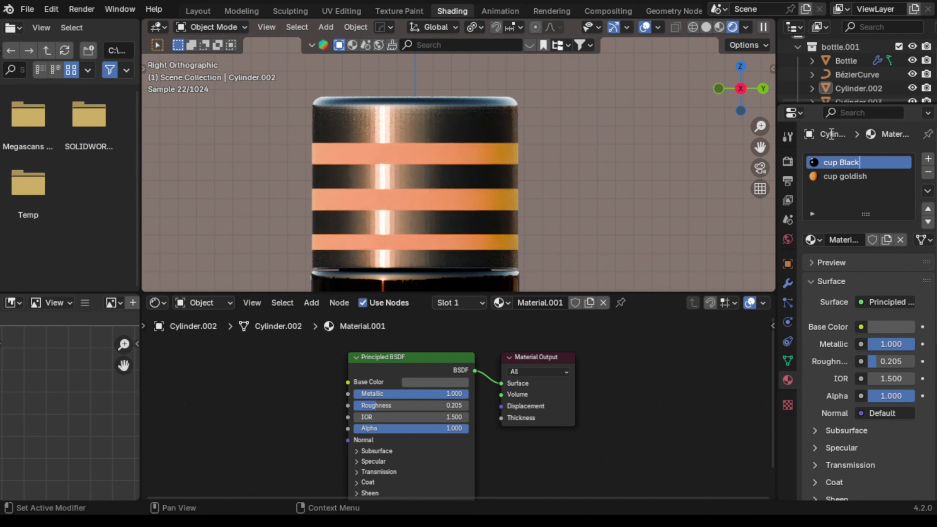
{"action": "key", "text": "Return"}
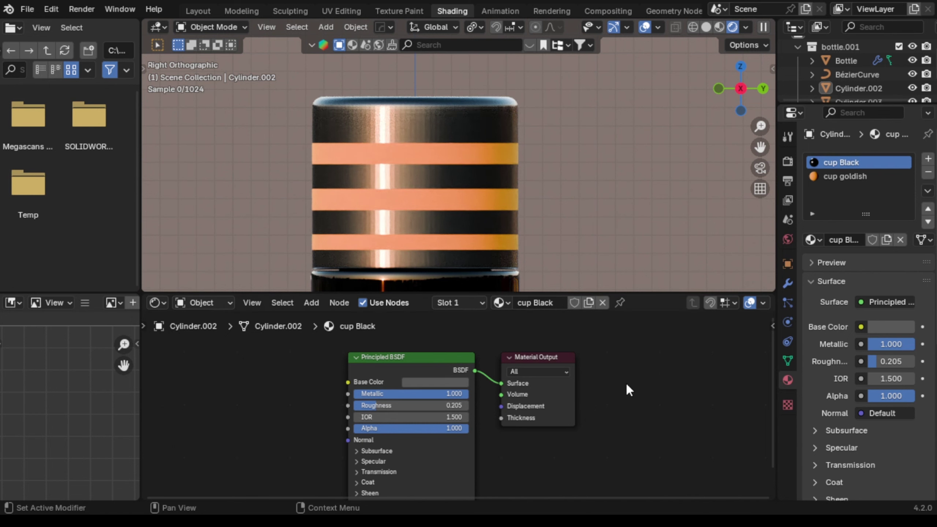
- Add a Bump node feeding the Normal input of the cup Black material's Principled BSDF
{"action": "left_click_drag", "start_coordinate": [347, 439], "coordinate": [324, 427]}
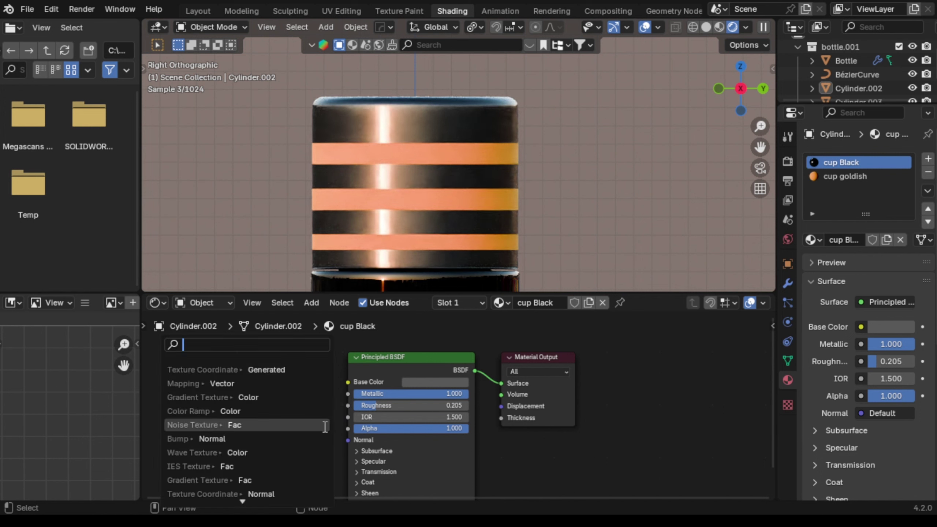
{"action": "type", "text": "bump"}
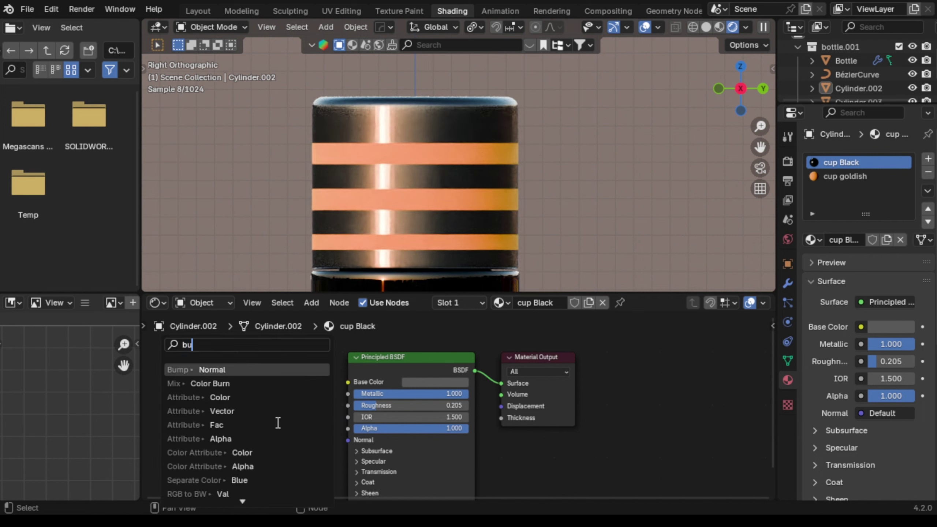
{"action": "left_click", "coordinate": [221, 369]}
{"action": "left_click", "coordinate": [229, 368]}
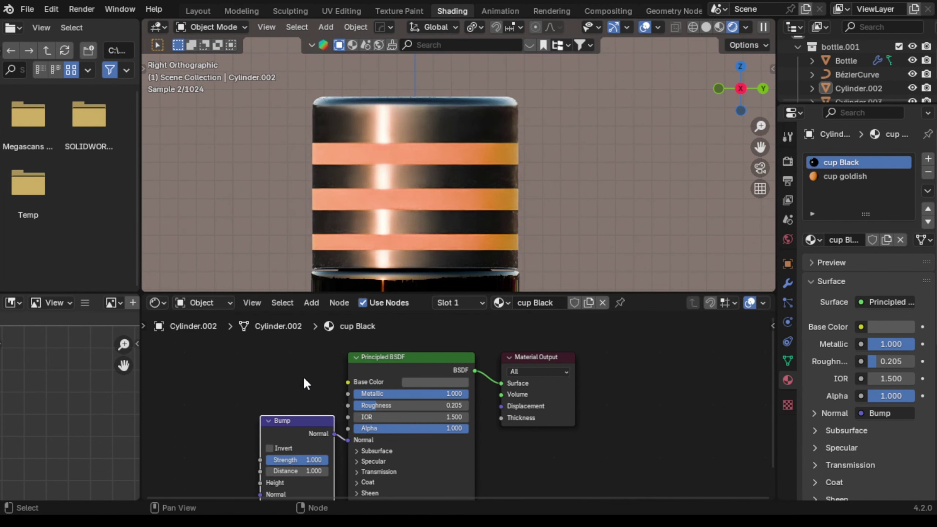
- Add a Noise Texture node with its Color output connected to the Bump node's Height
{"action": "middle_click_drag", "start_coordinate": [500, 449], "coordinate": [652, 416]}
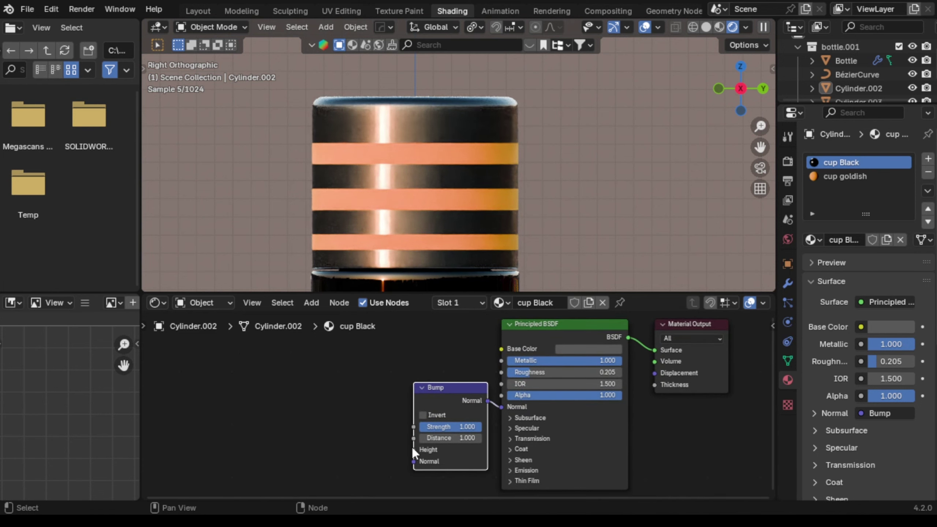
{"action": "left_click_drag", "start_coordinate": [414, 449], "coordinate": [387, 435]}
{"action": "type", "text": "noi"}
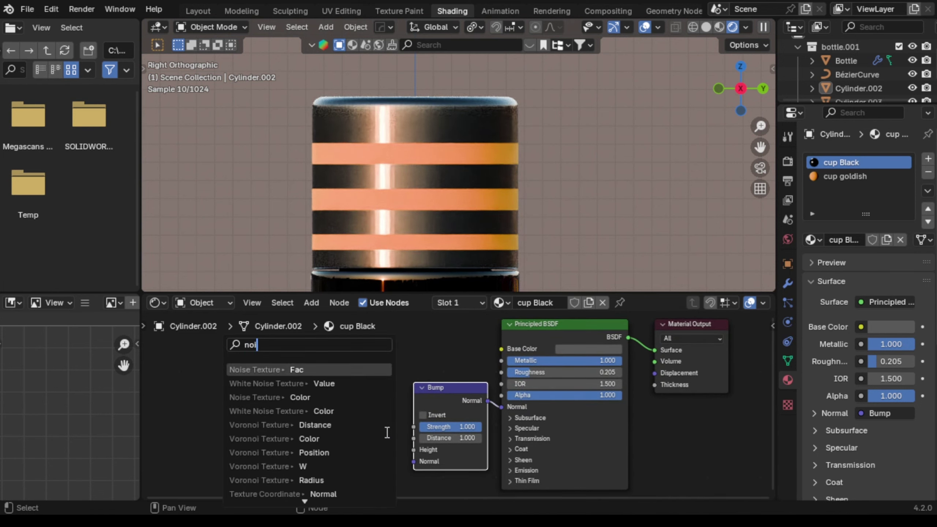
{"action": "type", "text": "se"}
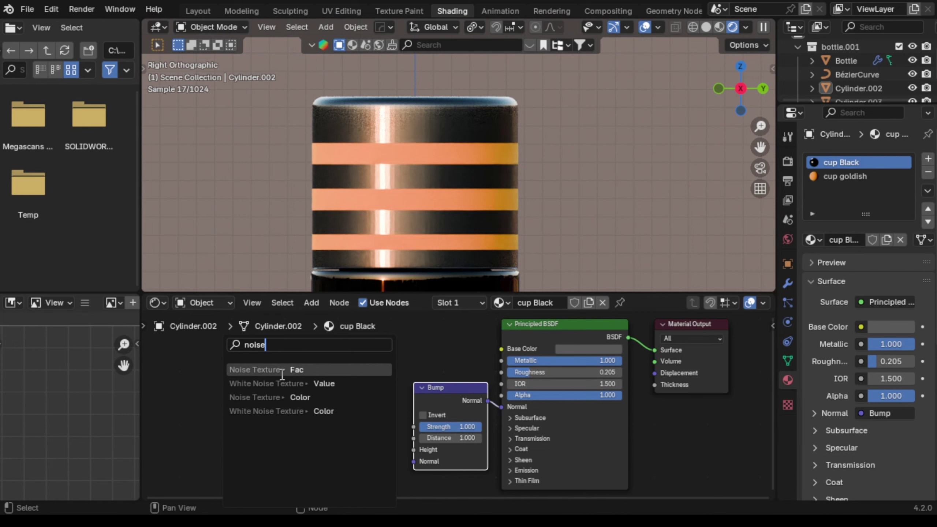
{"action": "left_click", "coordinate": [282, 397]}
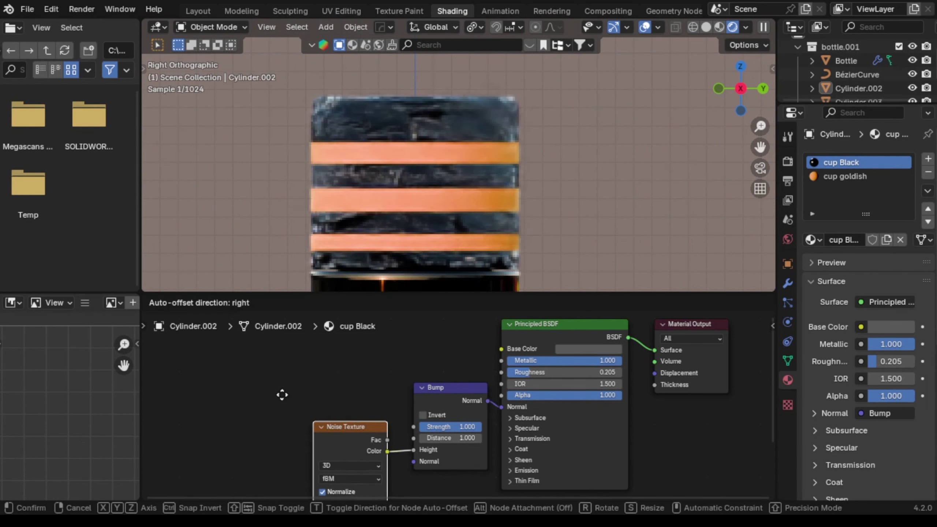
{"action": "left_click", "coordinate": [286, 365]}
- Add a Mapping node connected to the Noise Texture's Vector input
{"action": "middle_click_drag", "start_coordinate": [395, 363], "coordinate": [422, 316]}
{"action": "left_click_drag", "start_coordinate": [344, 428], "coordinate": [314, 388]}
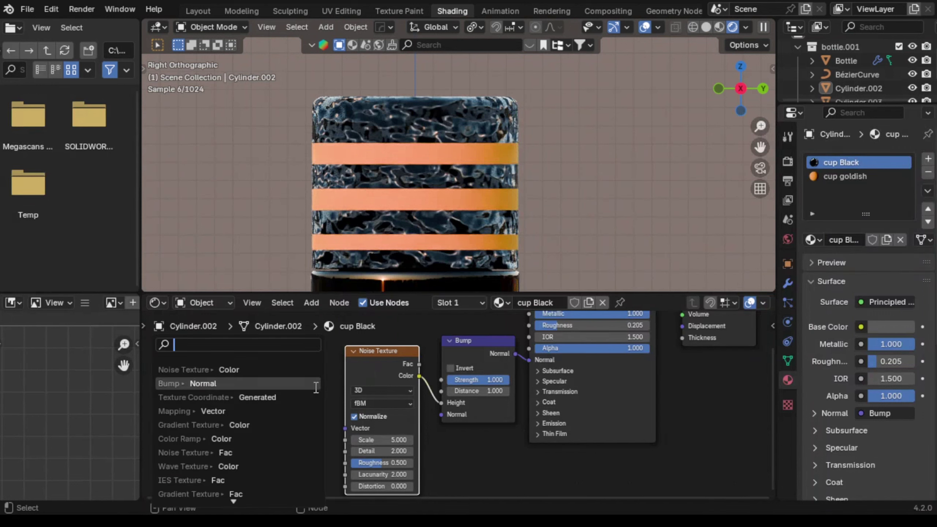
{"action": "type", "text": "mapping"}
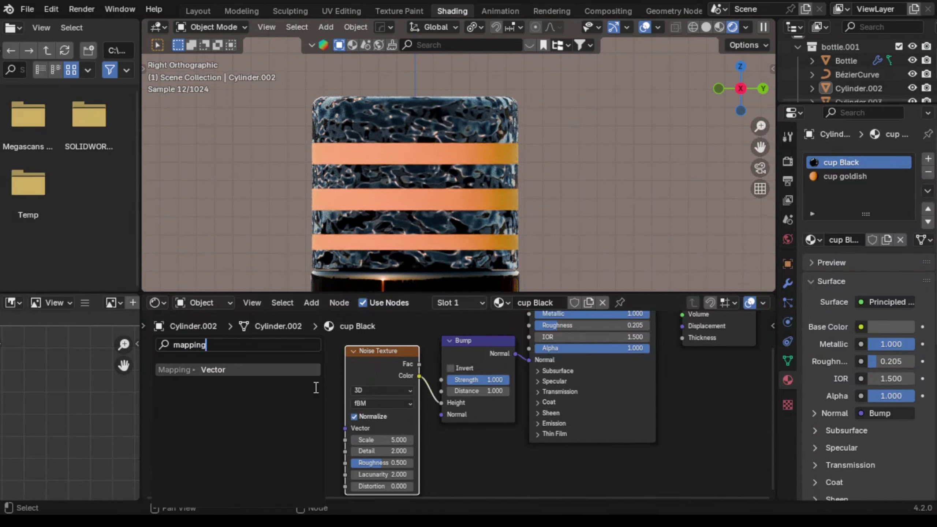
{"action": "left_click", "coordinate": [224, 369]}
{"action": "left_click", "coordinate": [229, 362]}
- Add a Texture Coordinate node with its Generated output connected to the Mapping node's Vector
{"action": "middle_click_drag", "start_coordinate": [233, 391], "coordinate": [250, 379]}
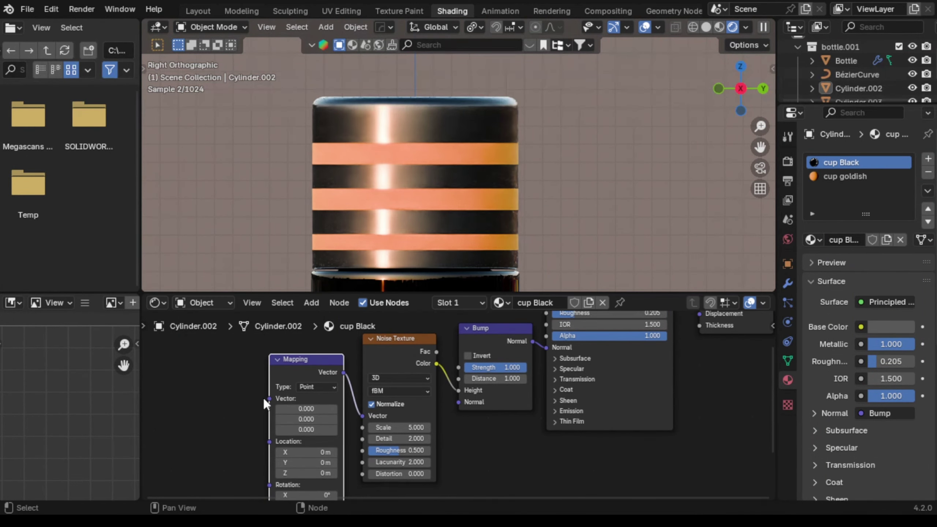
{"action": "left_click_drag", "start_coordinate": [269, 399], "coordinate": [244, 384]}
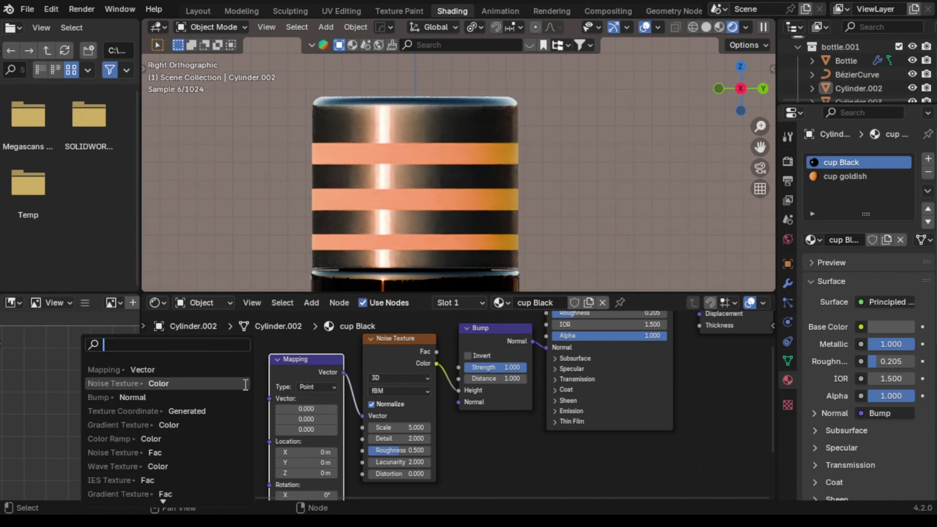
{"action": "type", "text": "texture"}
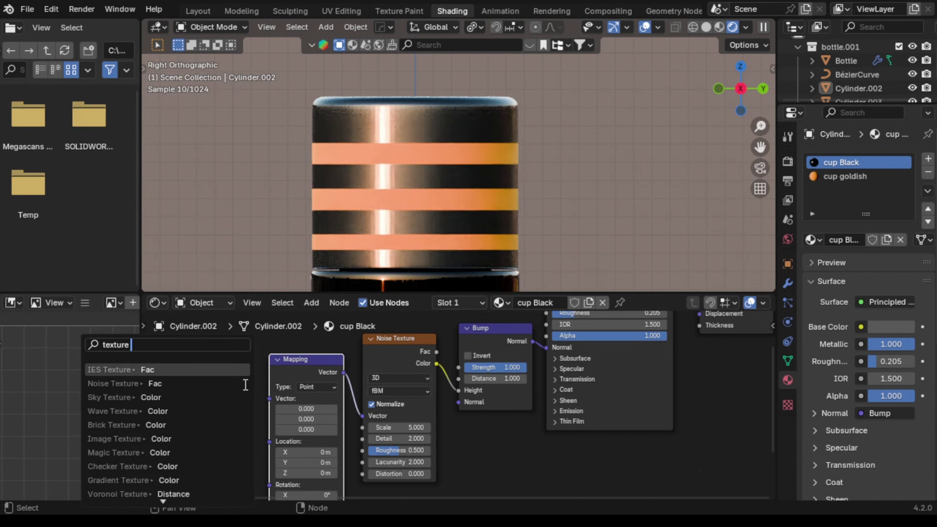
{"action": "type", "text": " cor"}
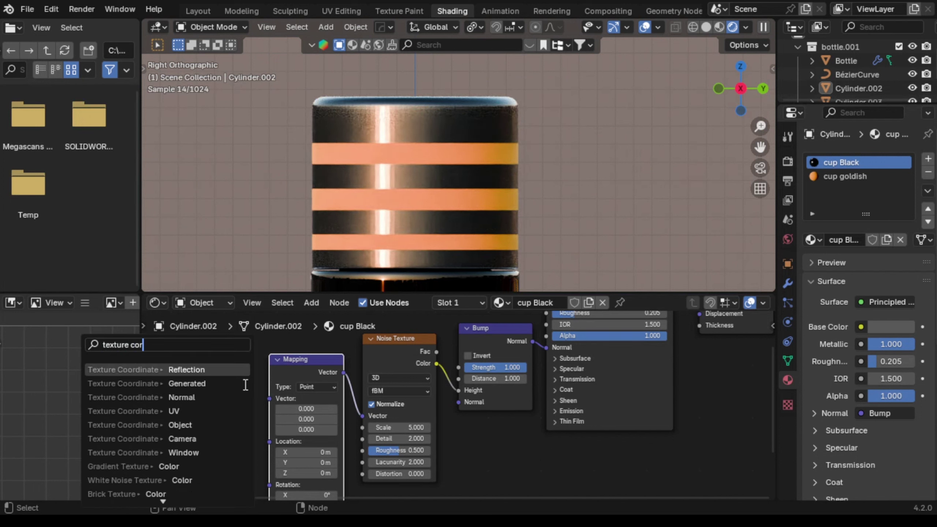
{"action": "left_click", "coordinate": [166, 382]}
{"action": "left_click", "coordinate": [168, 380]}
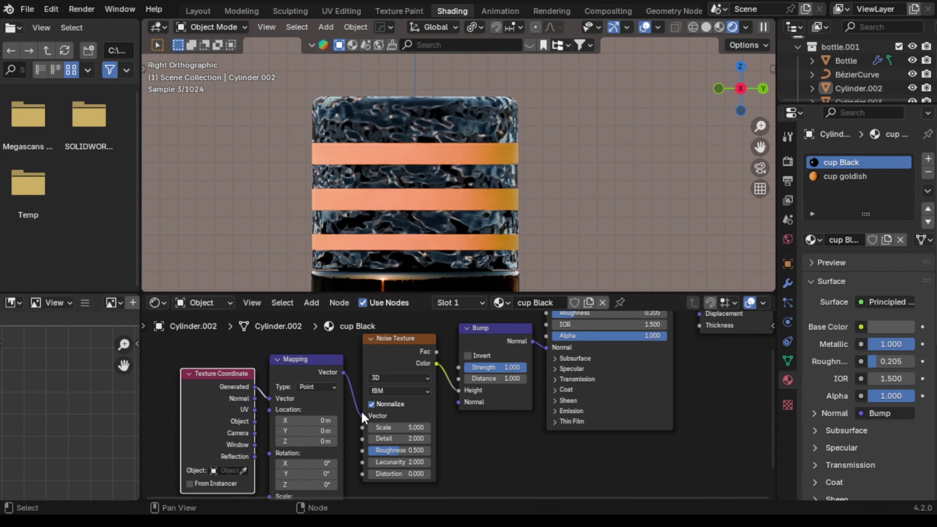
- Set the Bump node's strength and distance both to 0.2
{"action": "left_click", "coordinate": [486, 372]}
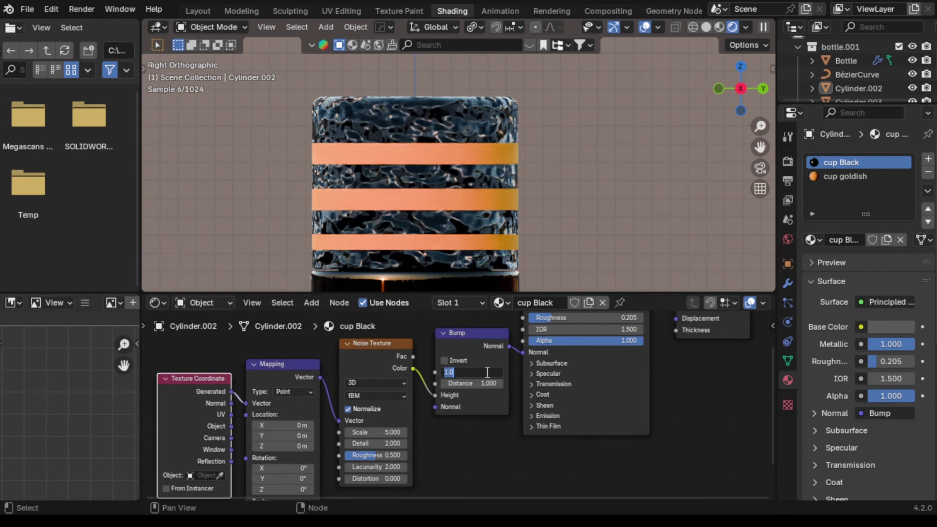
{"action": "type", "text": "0.2"}
{"action": "key", "text": "Return"}
{"action": "left_click", "coordinate": [485, 383]}
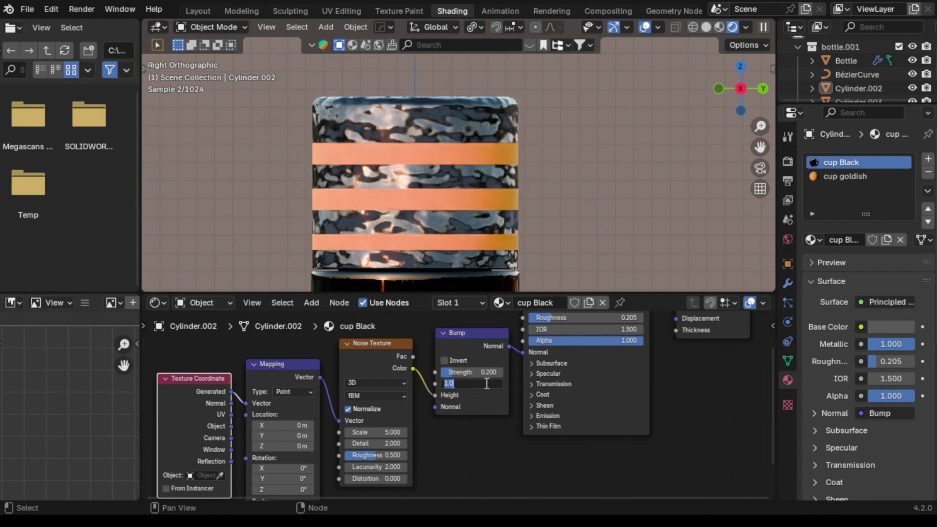
{"action": "type", "text": "0.2"}
{"action": "left_click", "coordinate": [501, 432]}
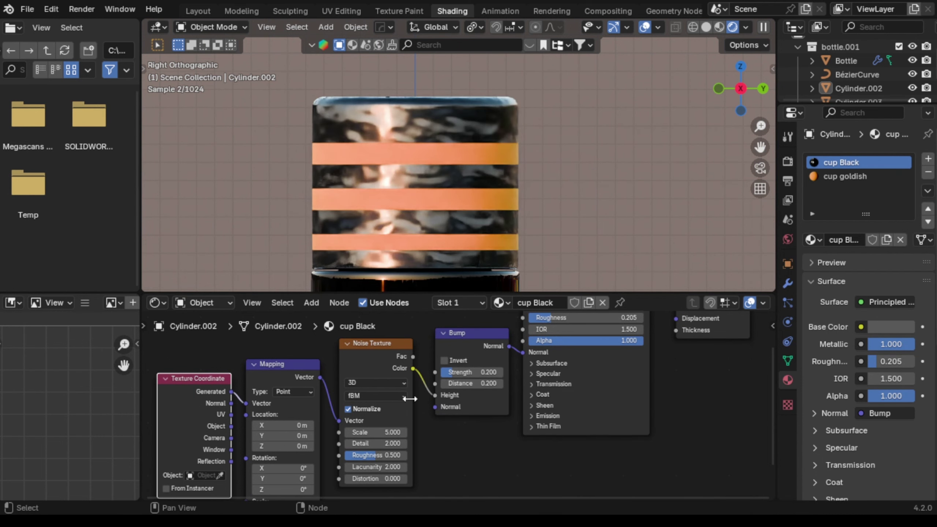
- Set the Noise Texture's scale to 15 and its detail to 0.2
{"action": "left_click", "coordinate": [387, 432]}
{"action": "type", "text": "15"}
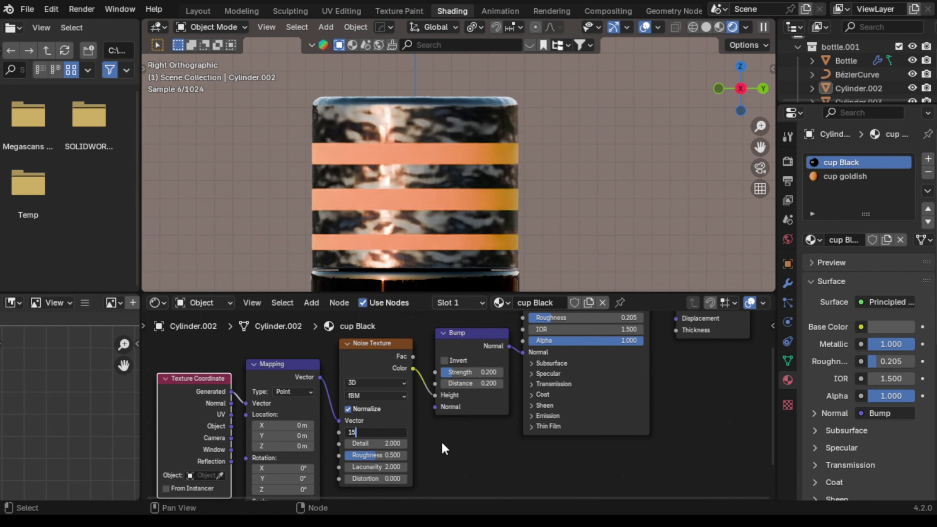
{"action": "key", "text": "Return"}
{"action": "left_click", "coordinate": [393, 443]}
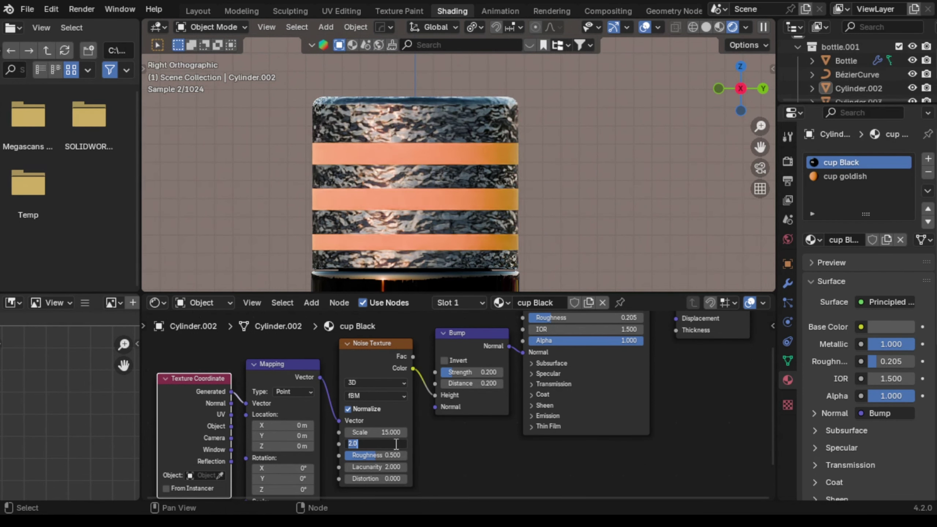
{"action": "type", "text": "0.2"}
{"action": "left_click", "coordinate": [474, 454]}
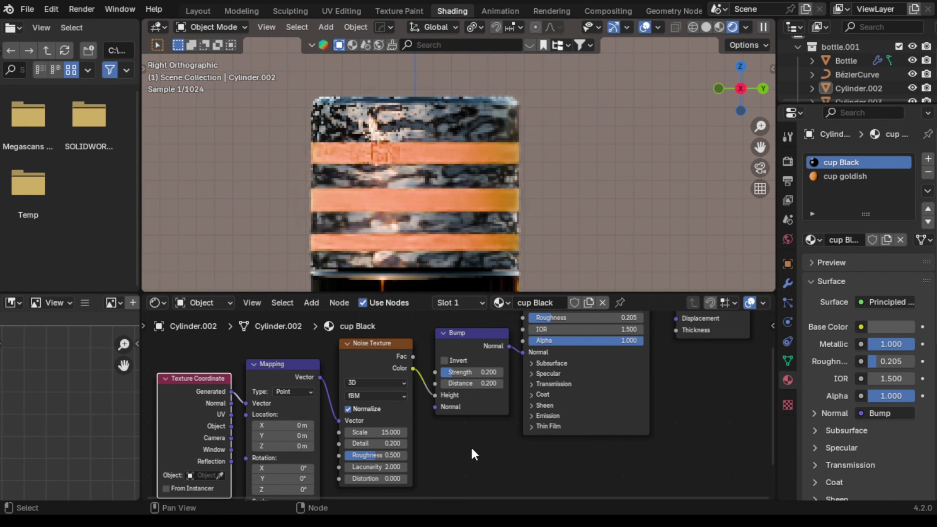
- Set the Mapping node's scale to 7 on the X, Y and Z axes
{"action": "middle_click_drag", "start_coordinate": [318, 454], "coordinate": [322, 388]}
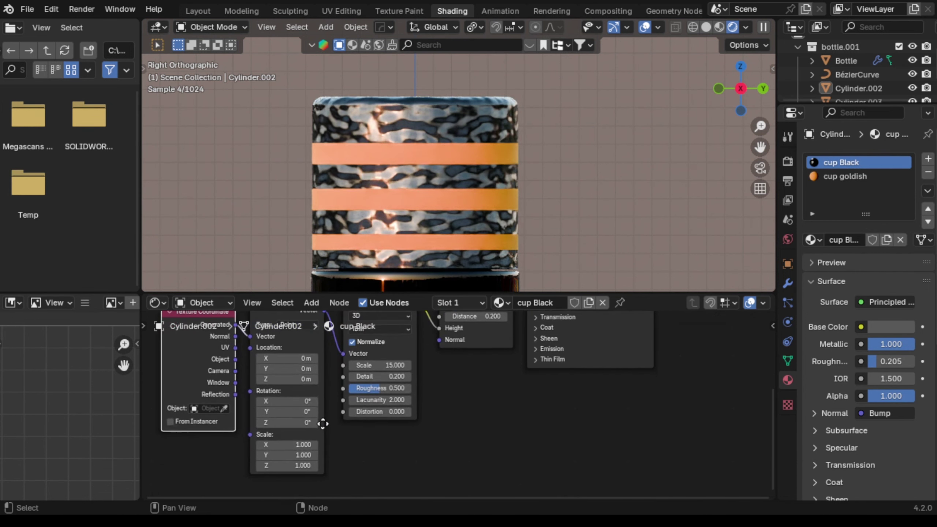
{"action": "left_click", "coordinate": [303, 445]}
{"action": "type", "text": "7"}
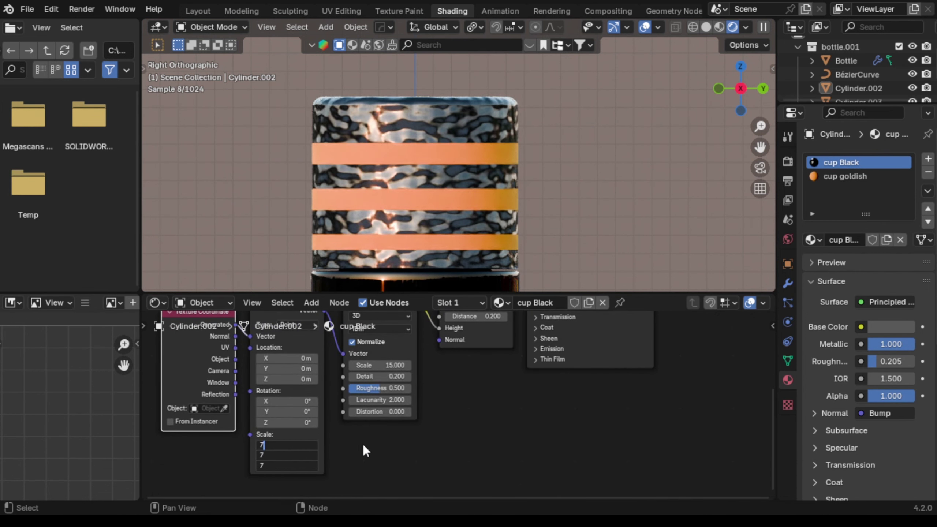
{"action": "key", "text": "Return"}
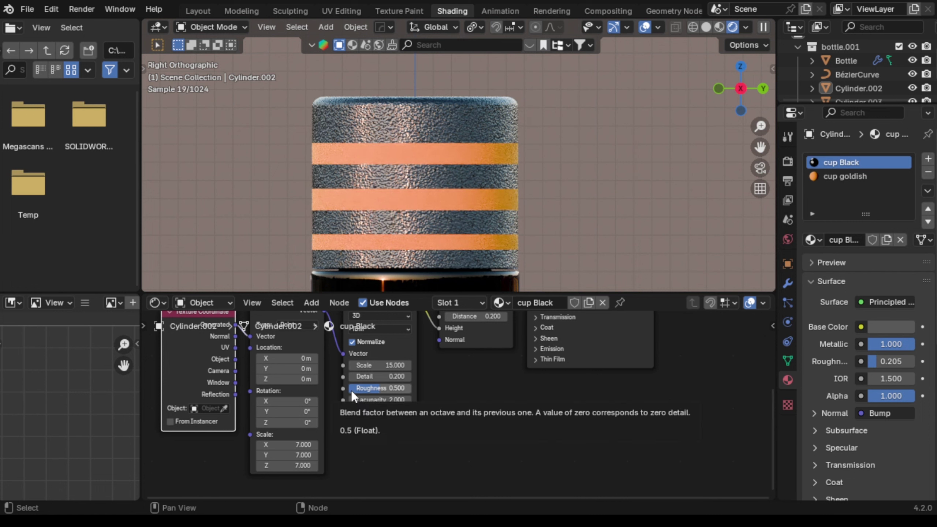
- Set the Mapping node's scale to 15 on the X, Y and Z axes, after trying 10
{"action": "left_click_drag", "start_coordinate": [295, 445], "coordinate": [297, 466]}
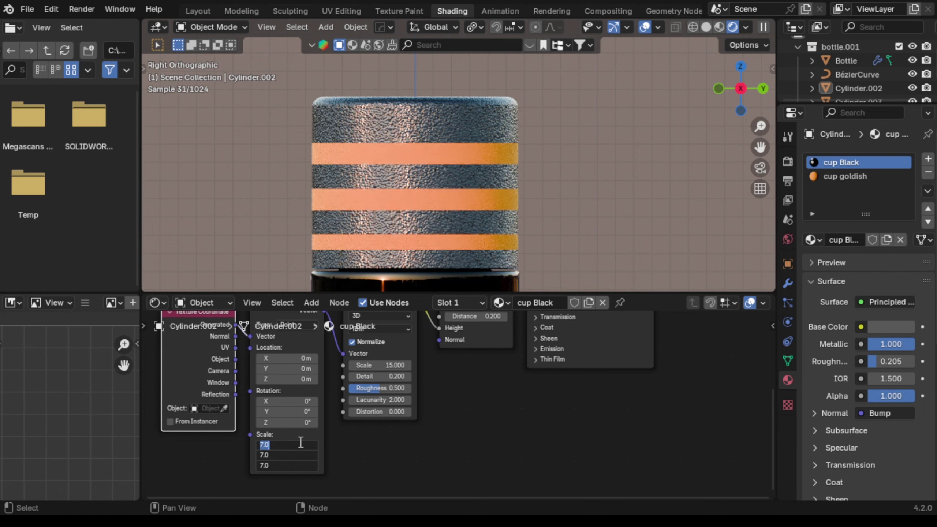
{"action": "type", "text": "10"}
{"action": "key", "text": "Return"}
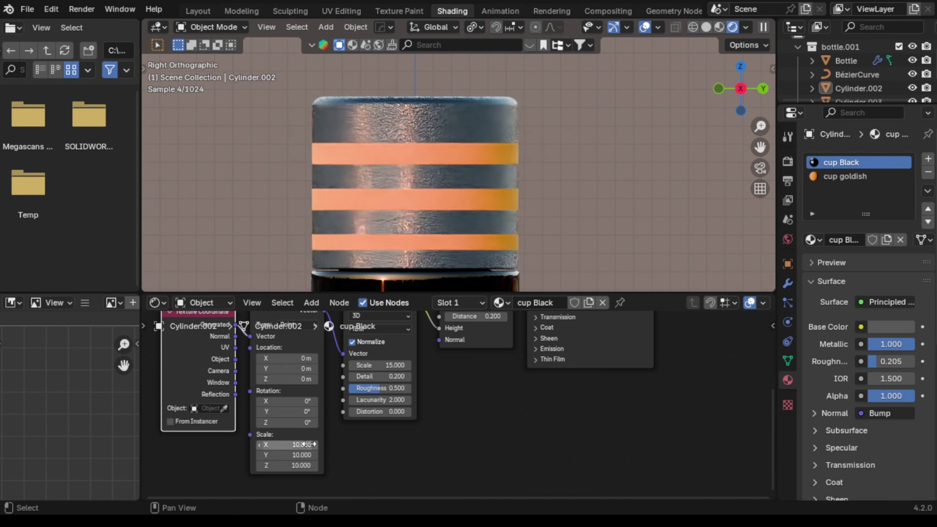
{"action": "left_click_drag", "start_coordinate": [311, 445], "coordinate": [311, 466]}
{"action": "type", "text": "15"}
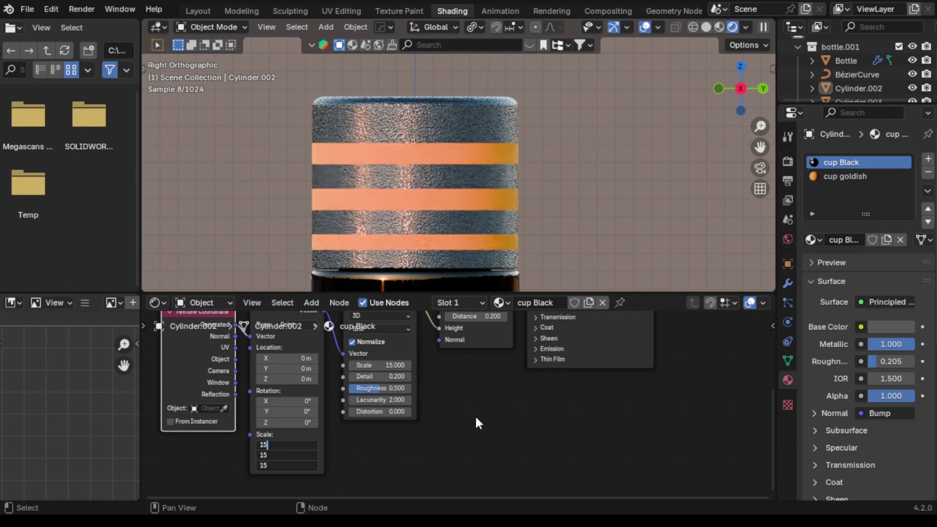
{"action": "key", "text": "Return"}
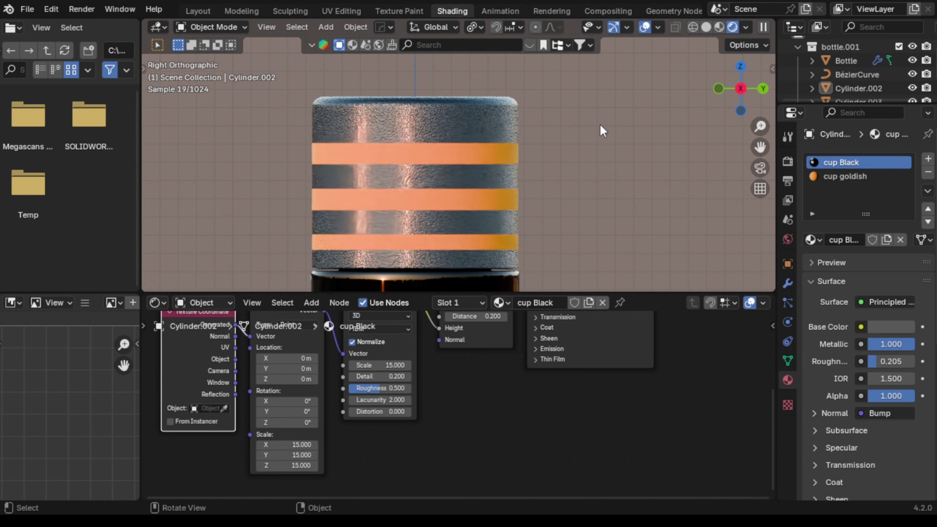
- Try the Texture Coordinate node's UV output, and connect its Normal output to the Mapping node's Vector instead
{"action": "middle_click_drag", "start_coordinate": [444, 379], "coordinate": [420, 432]}
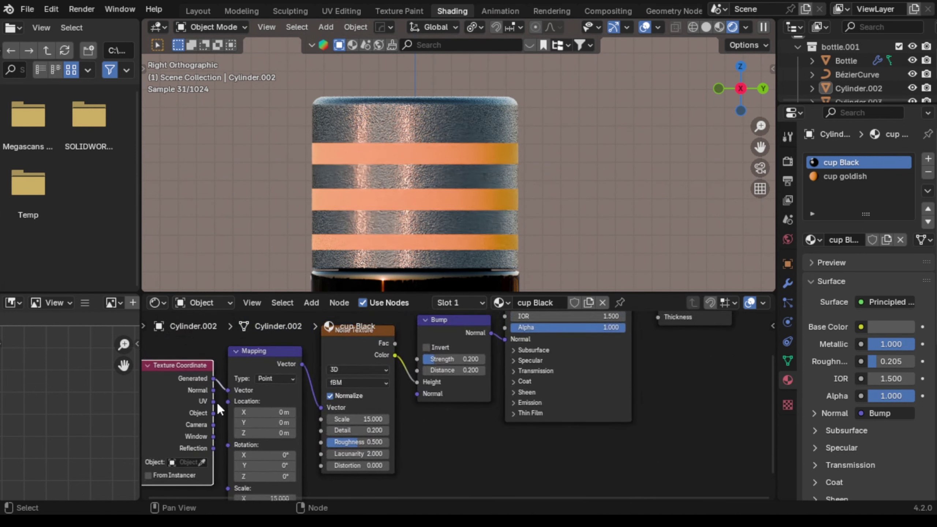
{"action": "left_click_drag", "start_coordinate": [214, 401], "coordinate": [226, 390]}
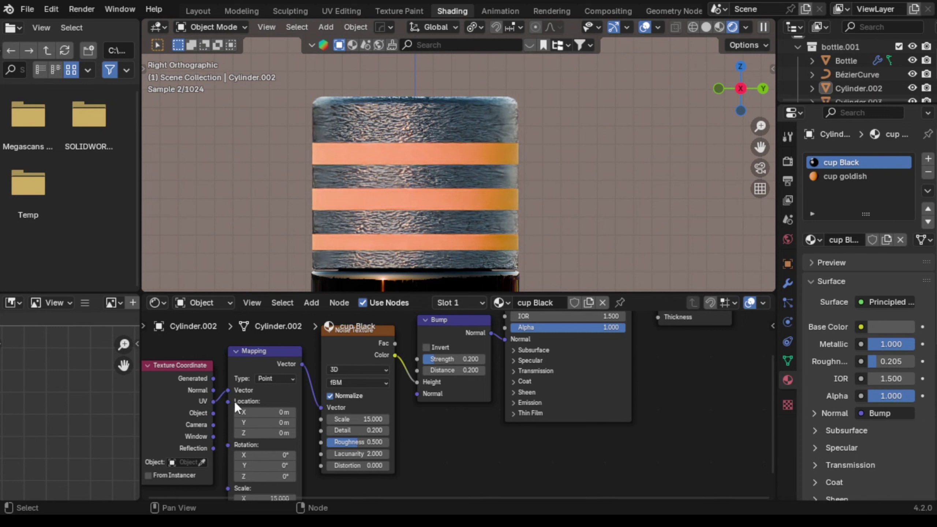
{"action": "left_click_drag", "start_coordinate": [213, 379], "coordinate": [228, 390]}
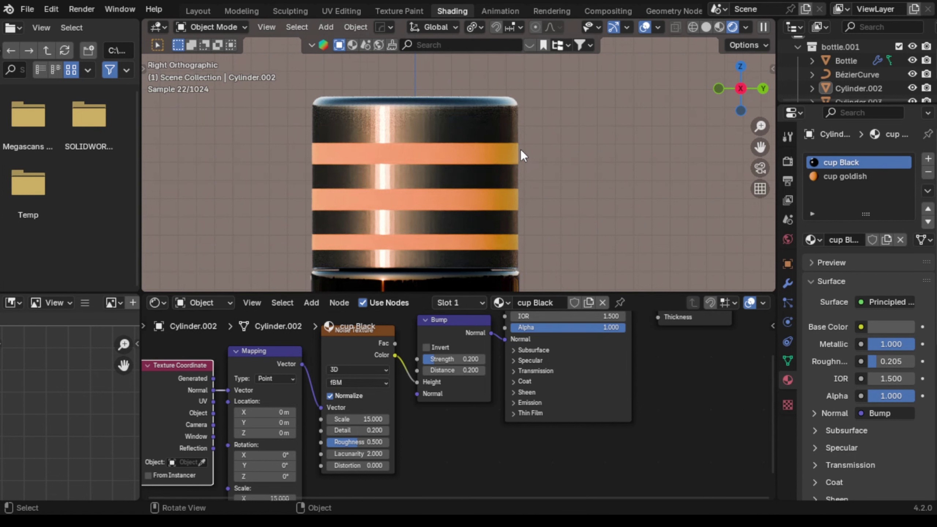
- Hide the bottle body and select the sprayer nozzle beneath the cap
{"action": "scroll", "coordinate": [520, 149], "scroll_direction": "down", "scroll_amount": 10}
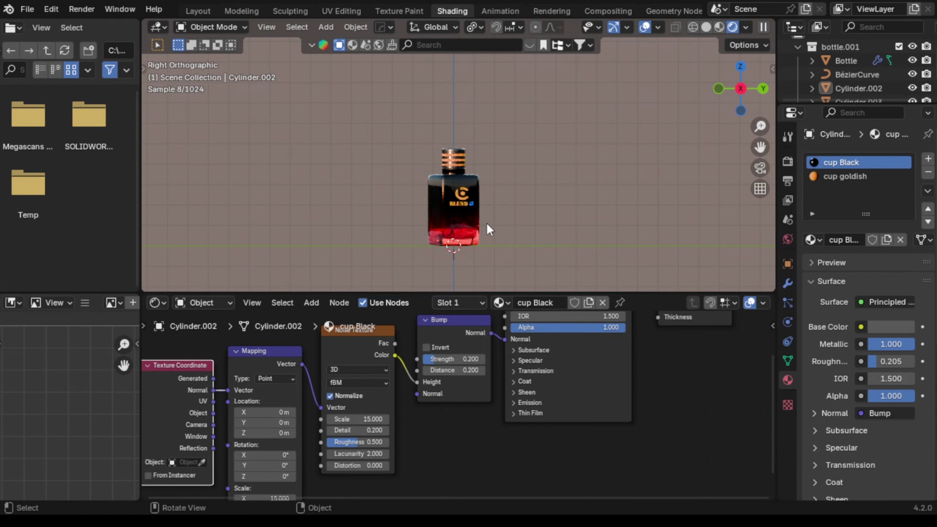
{"action": "left_click", "coordinate": [437, 206]}
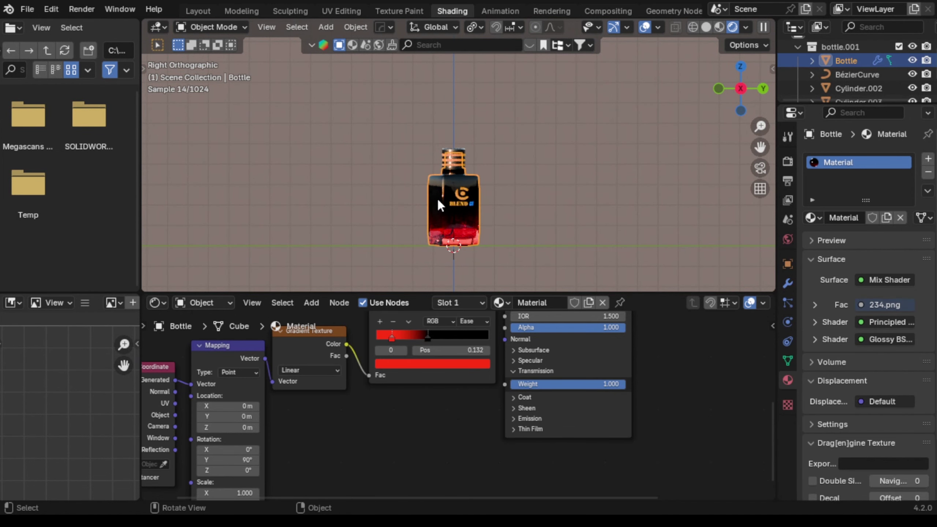
{"action": "key", "text": "h"}
{"action": "scroll", "coordinate": [464, 168], "scroll_direction": "up", "scroll_amount": 3}
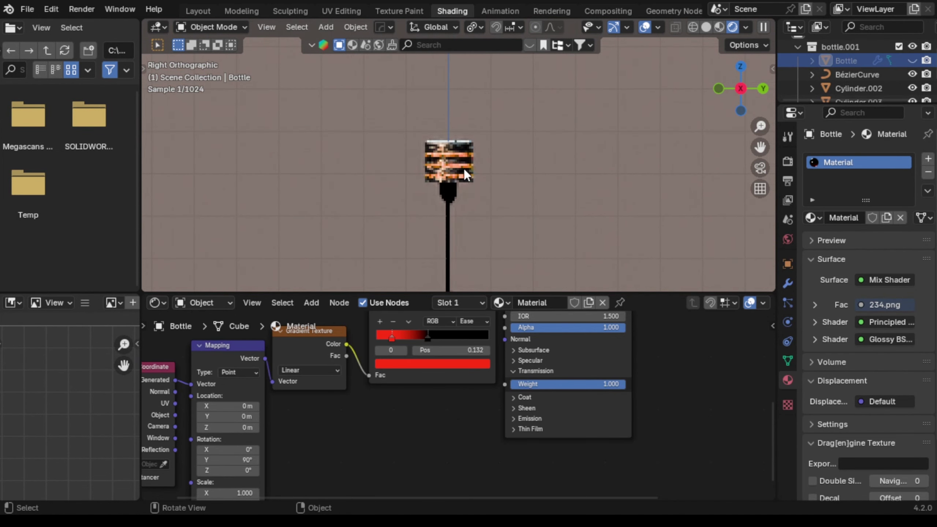
{"action": "left_click", "coordinate": [449, 193]}
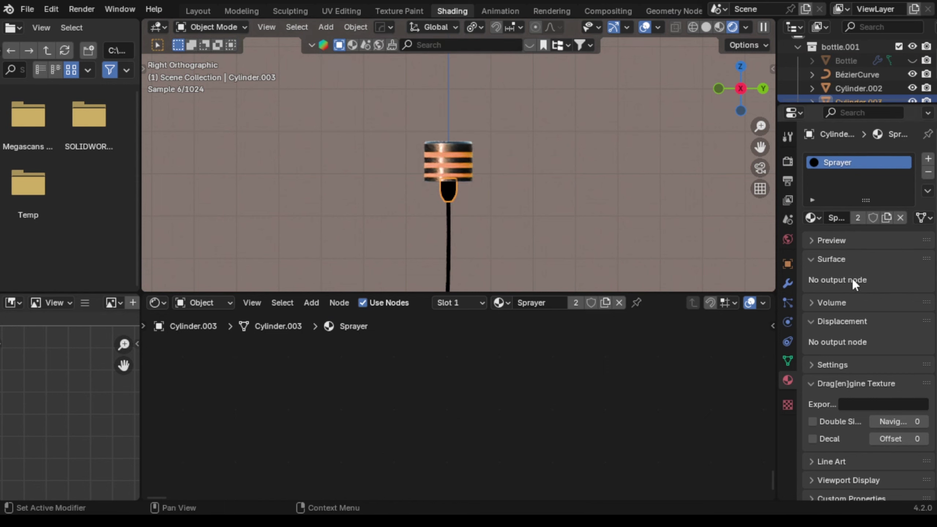
{"action": "left_click", "coordinate": [928, 159]}
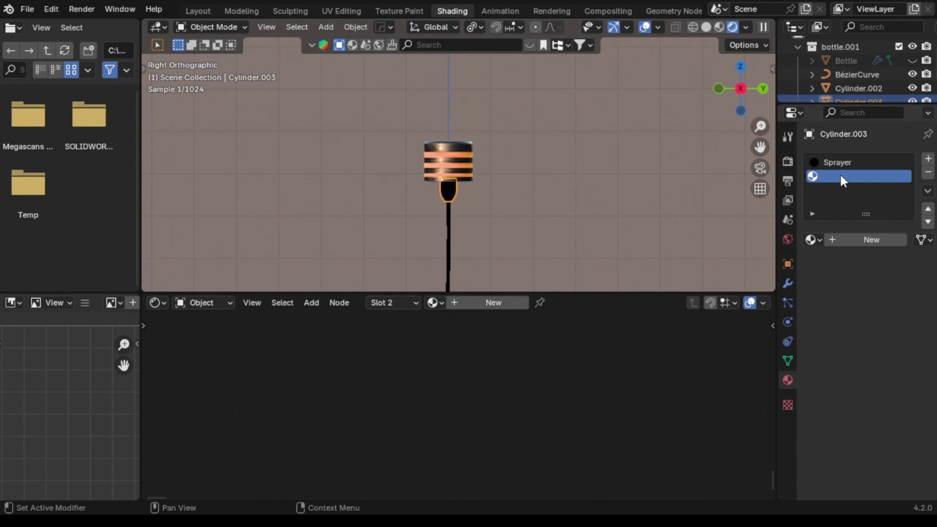
{"action": "left_click", "coordinate": [852, 162]}
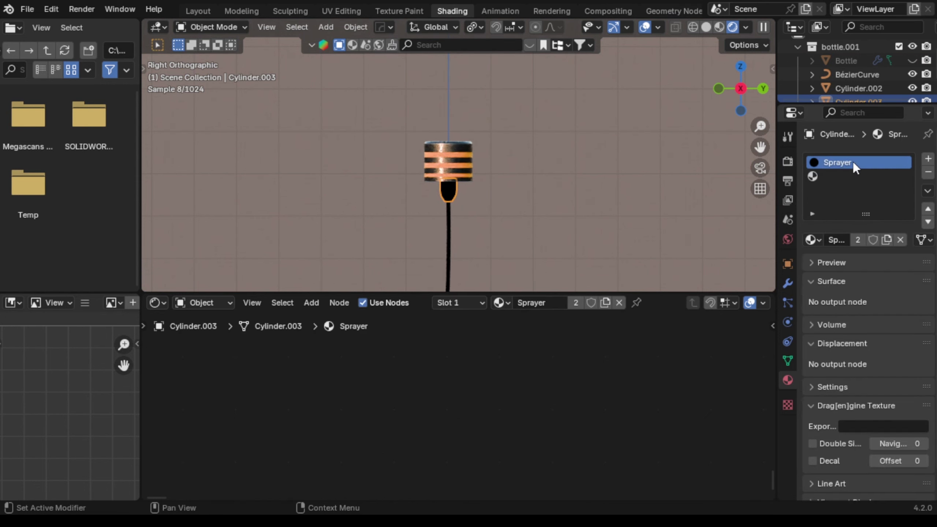
{"action": "left_click", "coordinate": [833, 173]}
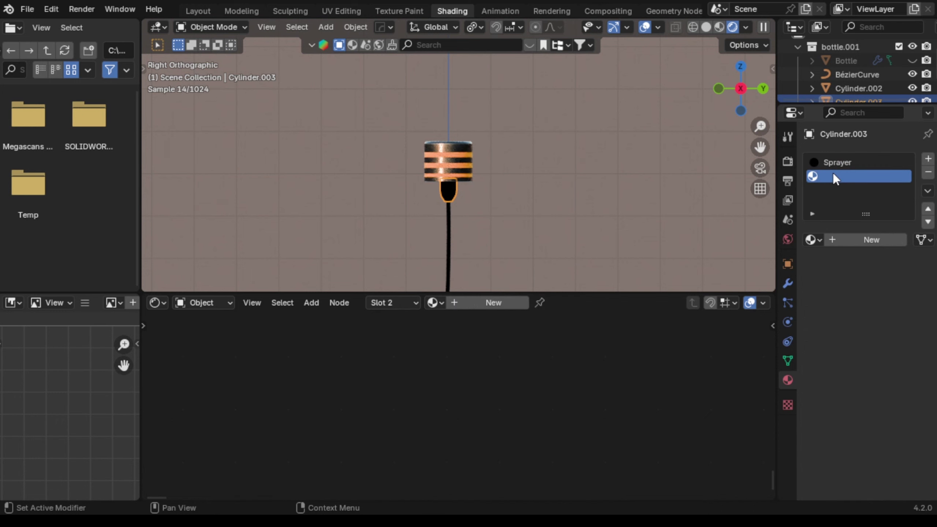
{"action": "left_click", "coordinate": [928, 172]}
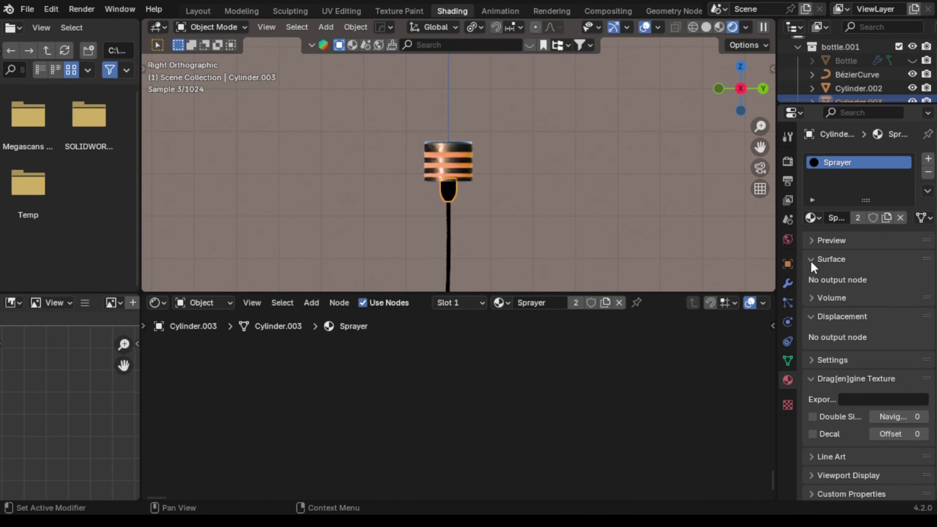
- Replace the nozzle's material with a new one named Sprayer
{"action": "left_click", "coordinate": [899, 217]}
{"action": "left_click", "coordinate": [869, 217]}
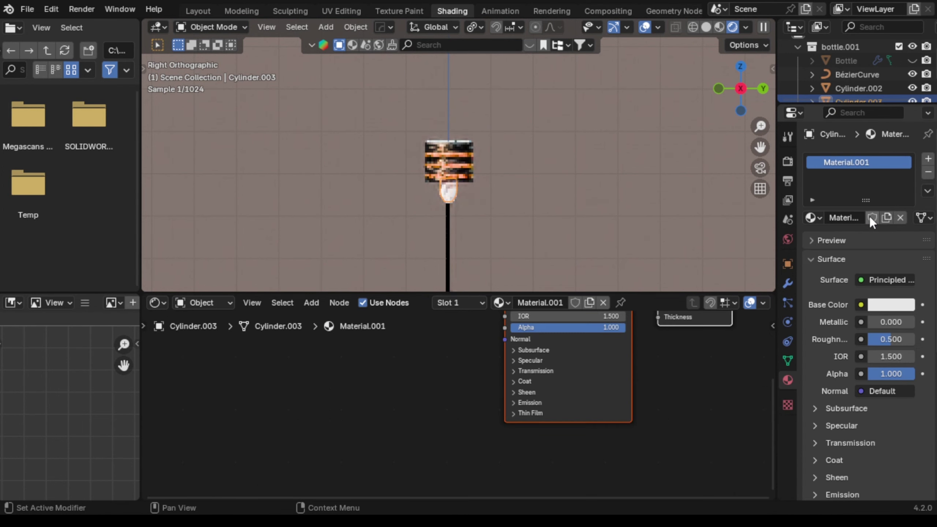
{"action": "double_click", "coordinate": [842, 163]}
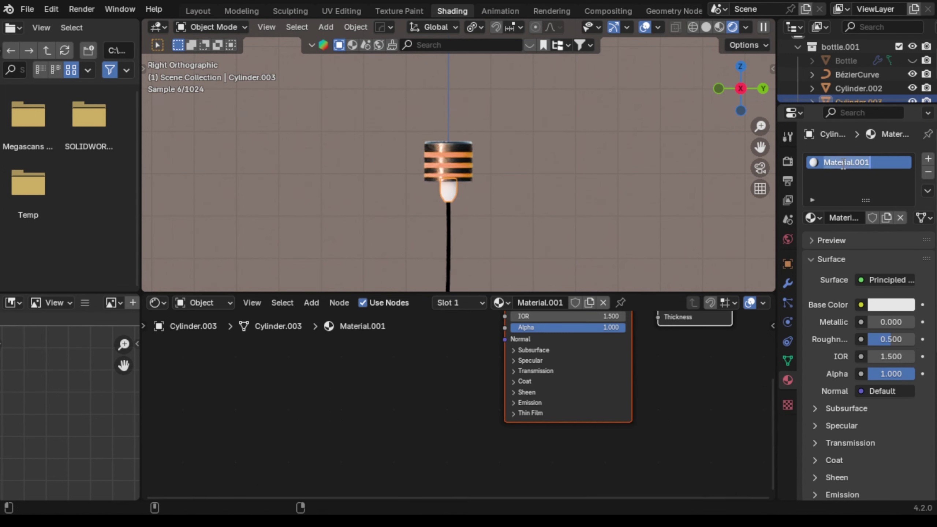
{"action": "type", "text": "Spray"}
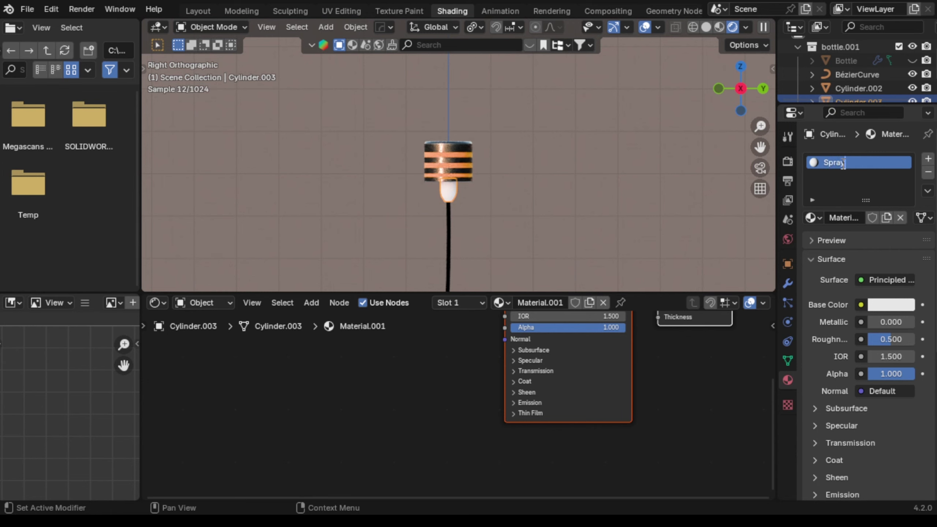
{"action": "type", "text": "er"}
{"action": "key", "text": "Return"}
- Change the new nozzle material's surface shader to Glass BSDF
{"action": "left_click", "coordinate": [882, 279]}
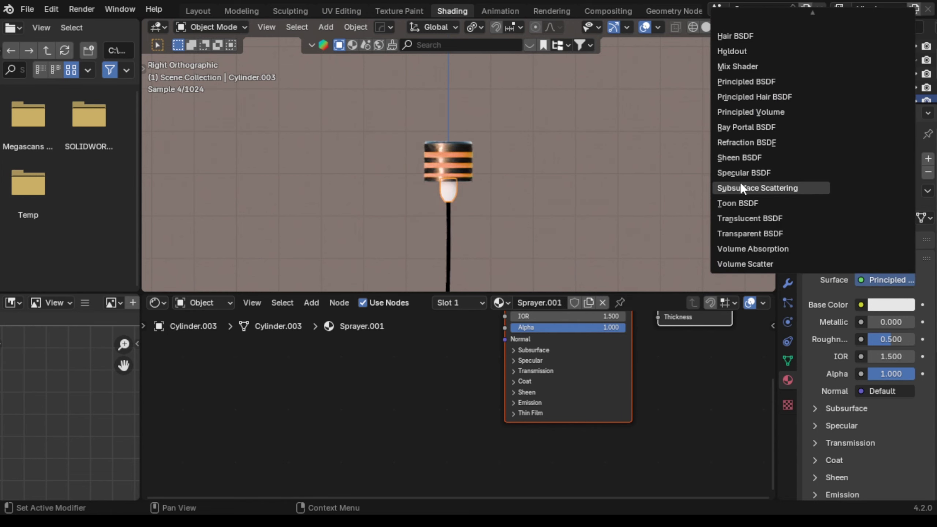
{"action": "scroll", "coordinate": [747, 73], "scroll_direction": "up", "scroll_amount": 1}
{"action": "left_click", "coordinate": [742, 23]}
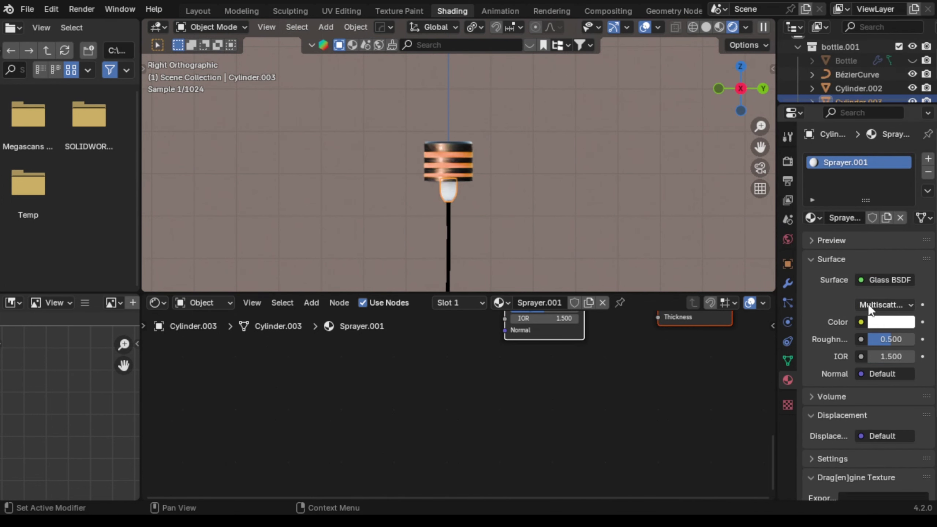
- Assign the Sprayer.001 glass material to the sprayer tube curve in place of its old one
{"action": "left_click", "coordinate": [449, 230]}
{"action": "left_click", "coordinate": [813, 218]}
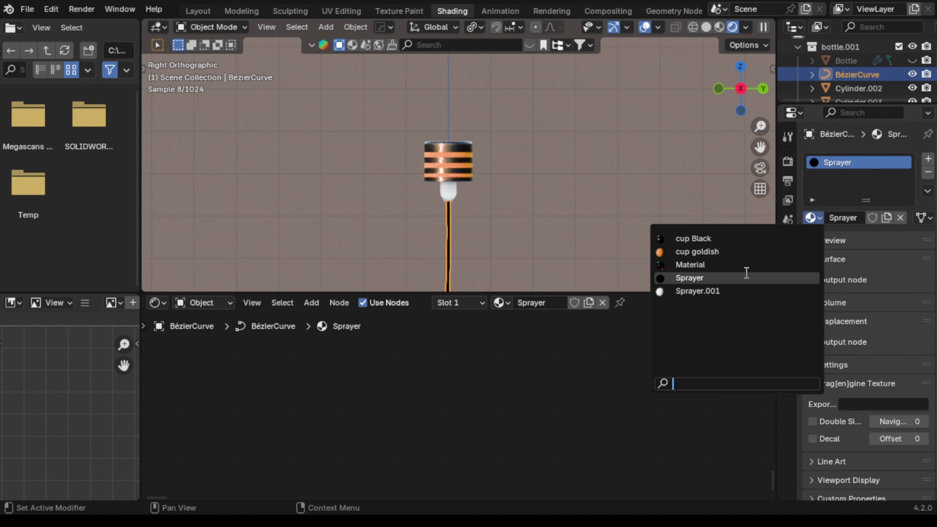
{"action": "left_click", "coordinate": [726, 290]}
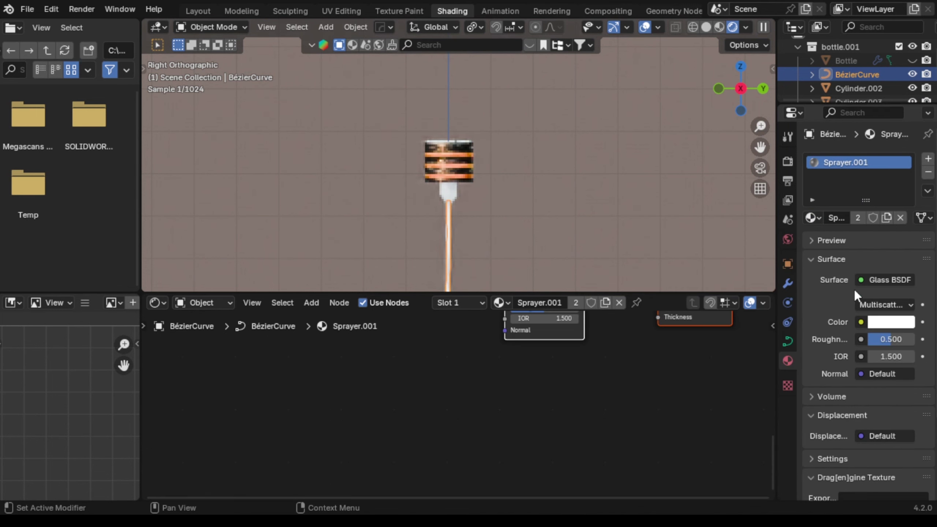
{"action": "left_click", "coordinate": [627, 173]}
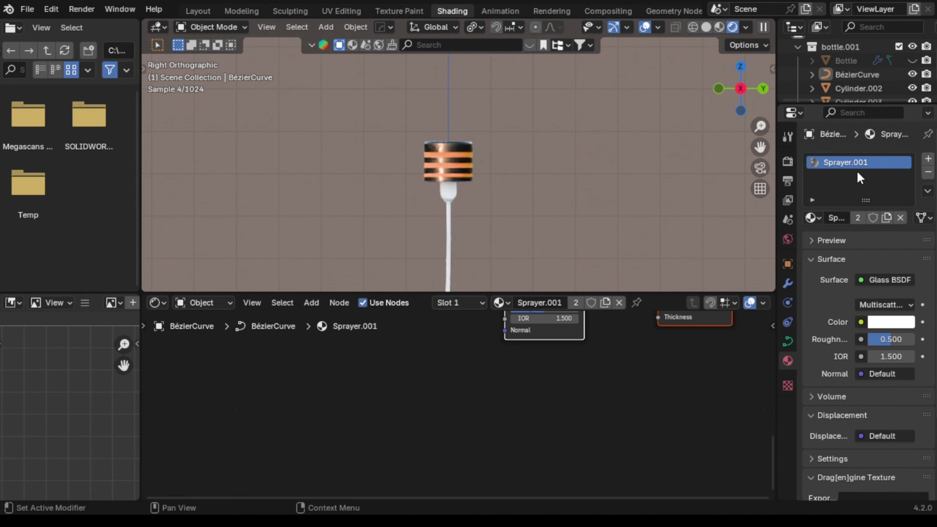
- Try to clear the unused material slots from the sprayer nozzle
{"action": "left_click", "coordinate": [451, 196]}
{"action": "left_click", "coordinate": [817, 217]}
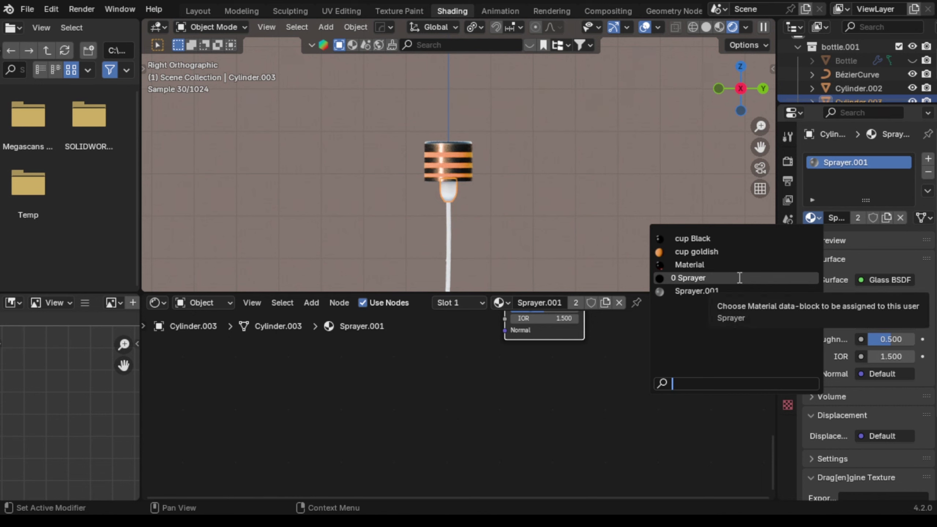
{"action": "left_click", "coordinate": [927, 190]}
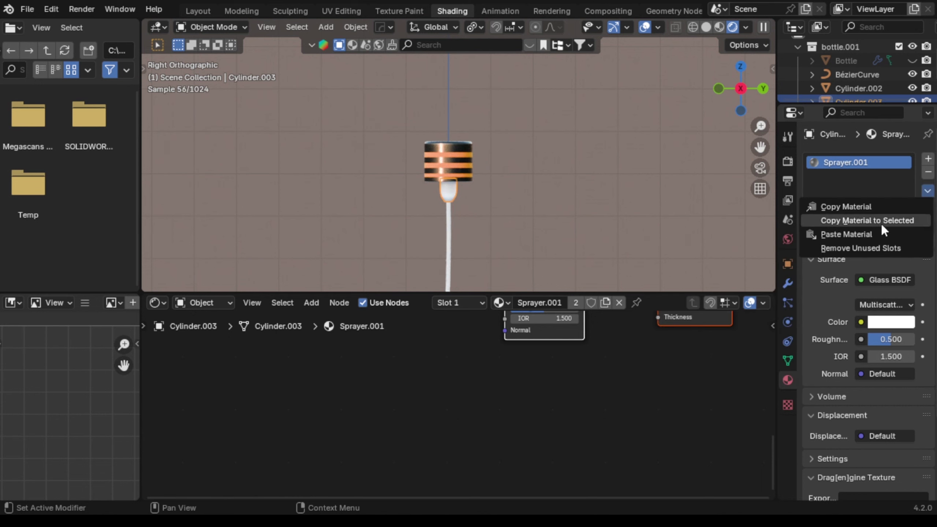
{"action": "left_click", "coordinate": [861, 247]}
{"action": "left_click", "coordinate": [815, 217]}
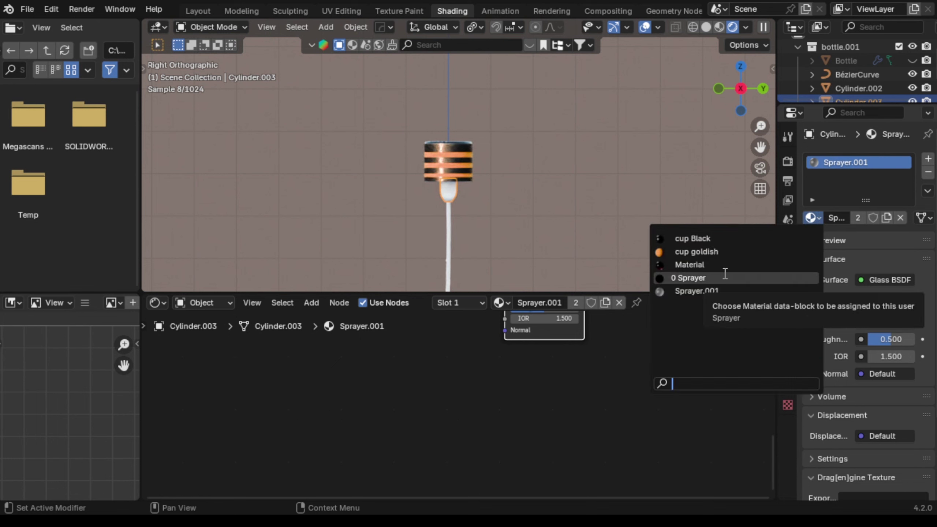
- Lower the roughness of the tube and nozzle's shared glass material to 0.123
{"action": "left_click", "coordinate": [449, 235]}
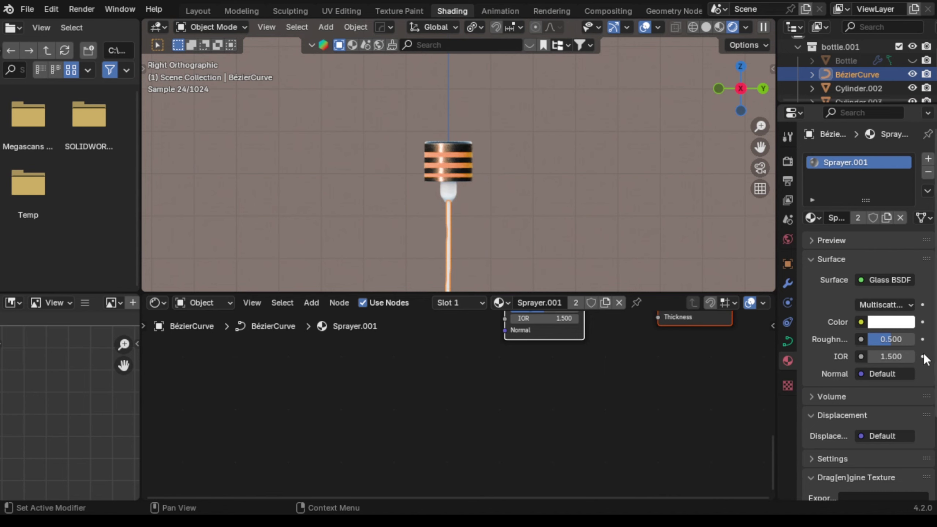
{"action": "left_click_drag", "start_coordinate": [890, 339], "coordinate": [873, 338]}
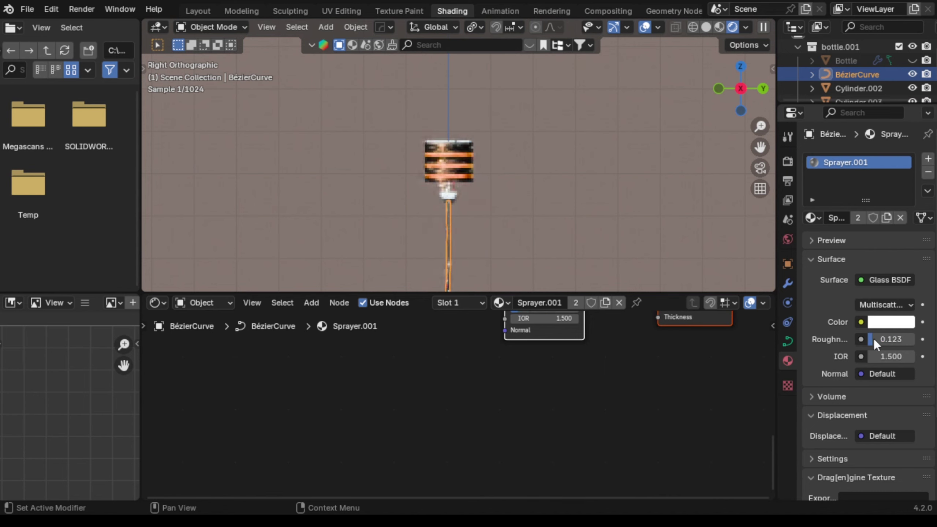
{"action": "left_click", "coordinate": [452, 192]}
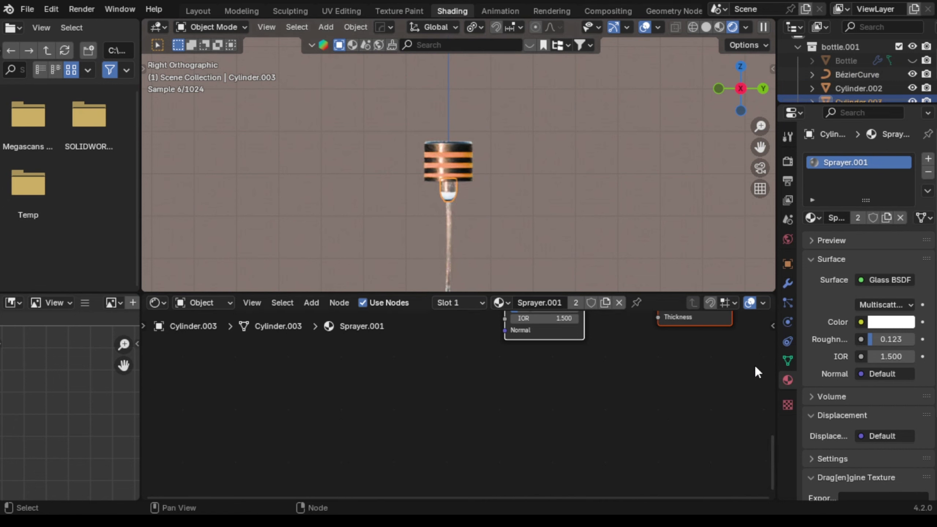
{"action": "left_click", "coordinate": [574, 371]}
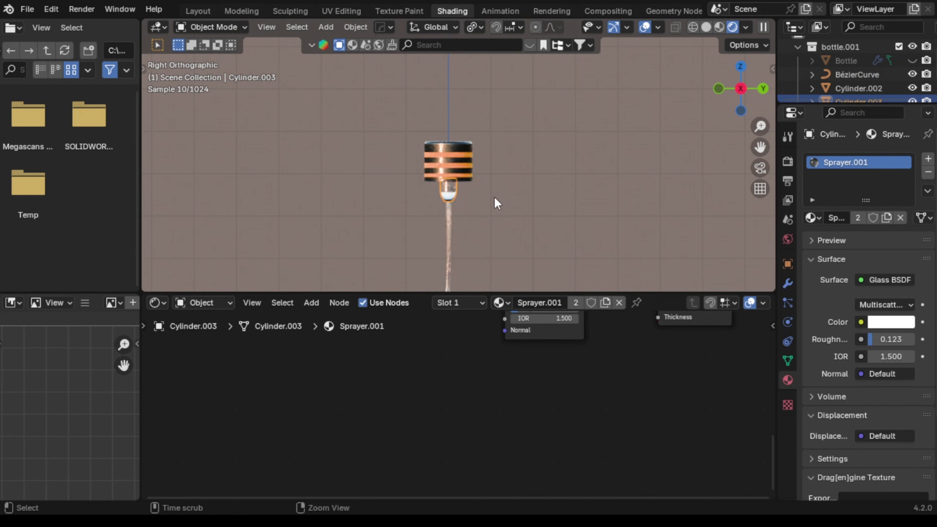
- Unhide the bottle body and clear the selection
{"action": "key", "text": "alt+h"}
{"action": "left_click", "coordinate": [587, 208]}
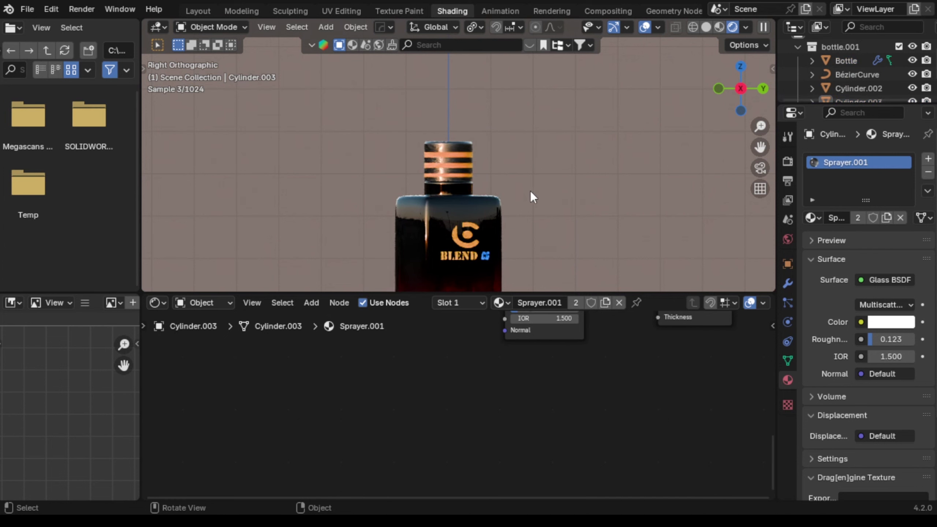
{"action": "scroll", "coordinate": [495, 173], "scroll_direction": "down", "scroll_amount": 3}
{"action": "scroll", "coordinate": [494, 171], "scroll_direction": "down", "scroll_amount": 1}
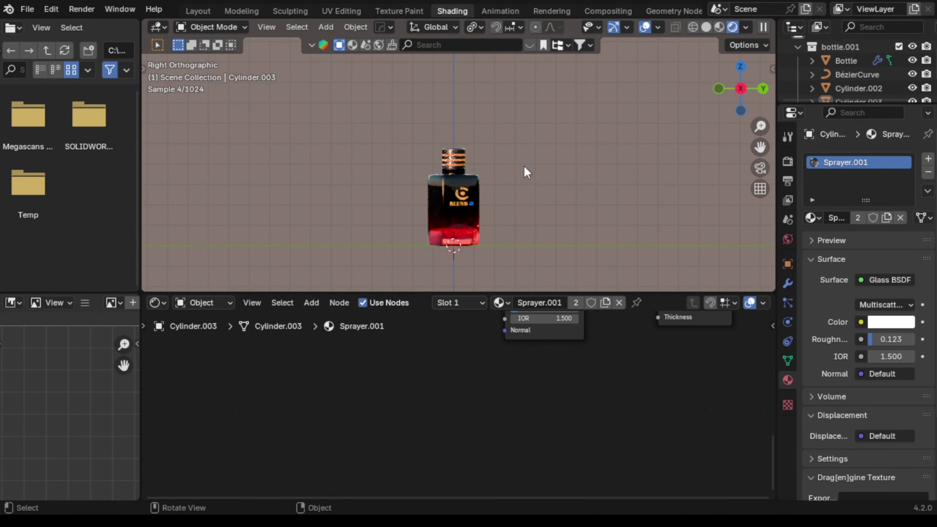
- Scale the white ground plane under the bottle down to about 0.44 of its size
{"action": "middle_click_drag", "start_coordinate": [524, 166], "coordinate": [534, 185]}
{"action": "scroll", "coordinate": [534, 185], "scroll_direction": "down", "scroll_amount": 4}
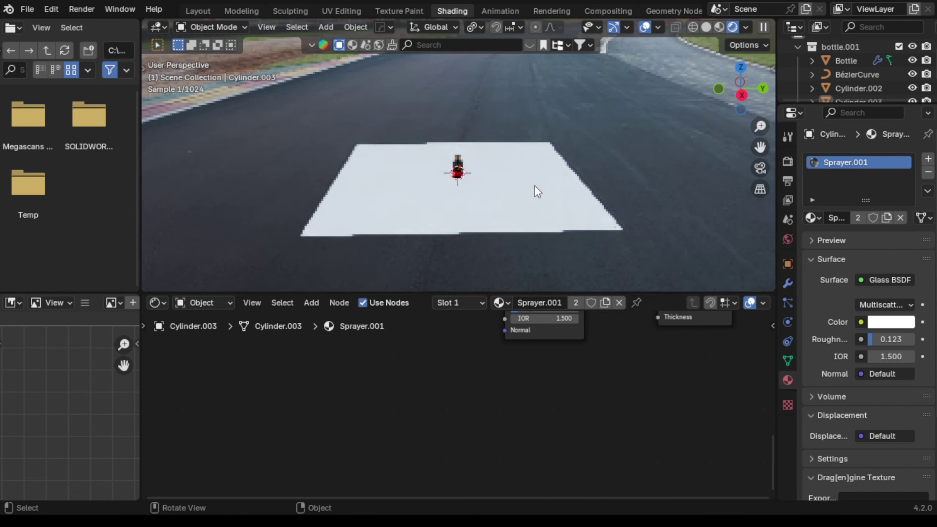
{"action": "left_click", "coordinate": [543, 184]}
{"action": "key", "text": "s"}
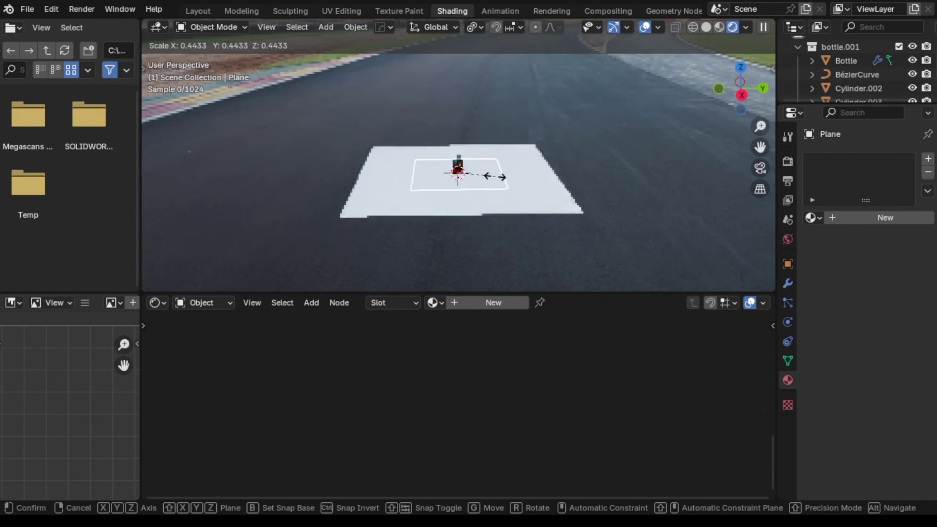
{"action": "left_click", "coordinate": [494, 174]}
{"action": "scroll", "coordinate": [444, 156], "scroll_direction": "up", "scroll_amount": 7}
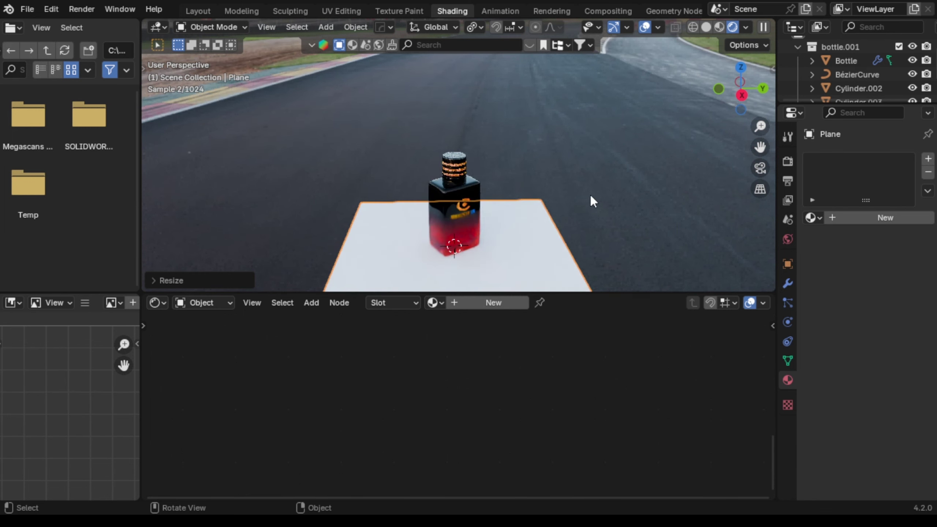
- Extrude the white ground plane's rear edge about 10.17 m upward along Z to form a backdrop wall
{"action": "left_click", "coordinate": [576, 179]}
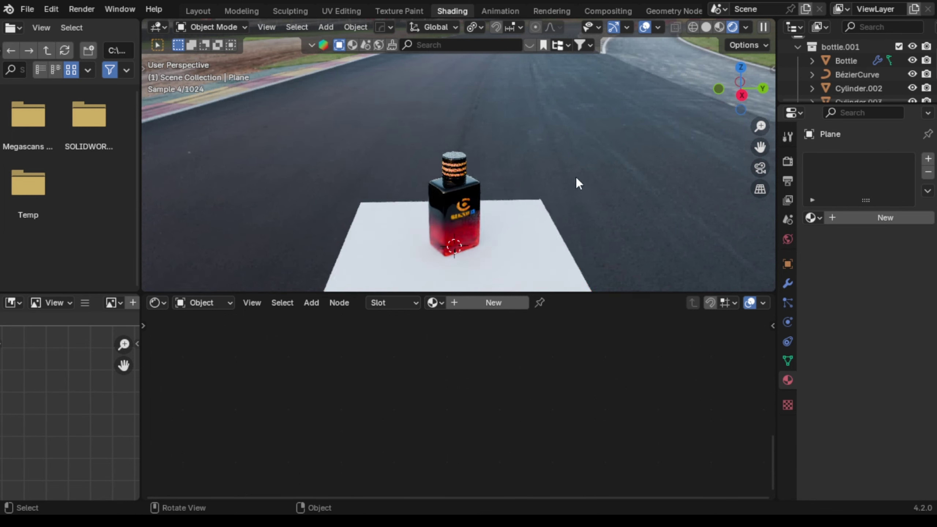
{"action": "left_click", "coordinate": [514, 220]}
{"action": "left_click", "coordinate": [234, 29]}
{"action": "left_click", "coordinate": [211, 56]}
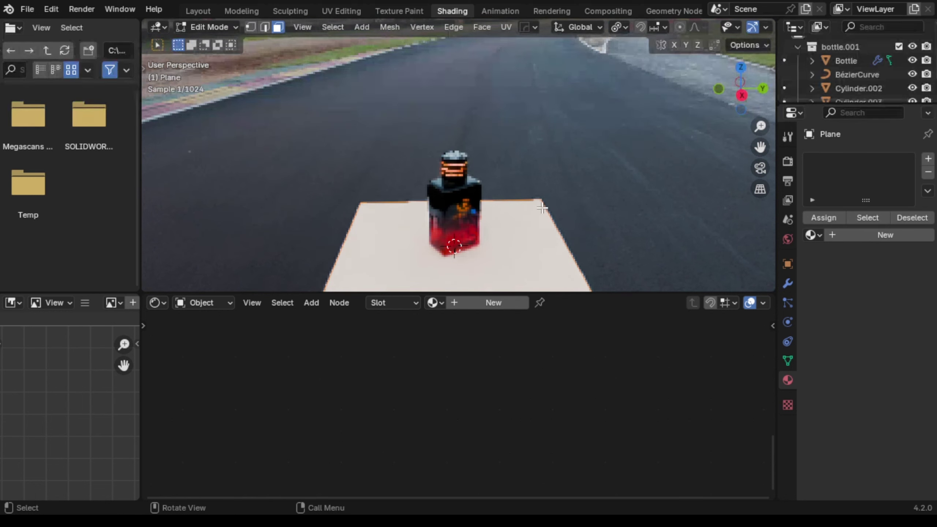
{"action": "left_click", "coordinate": [407, 202]}
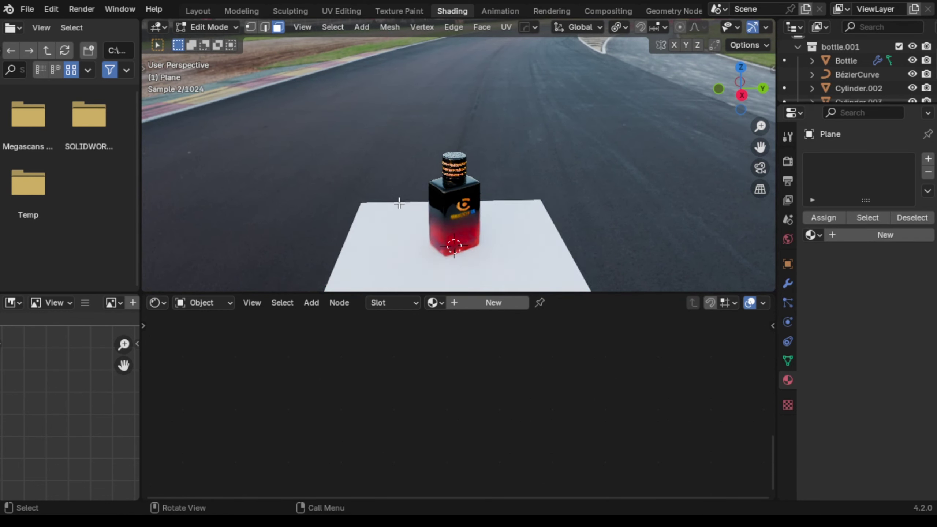
{"action": "left_click", "coordinate": [266, 27]}
{"action": "left_click", "coordinate": [404, 201]}
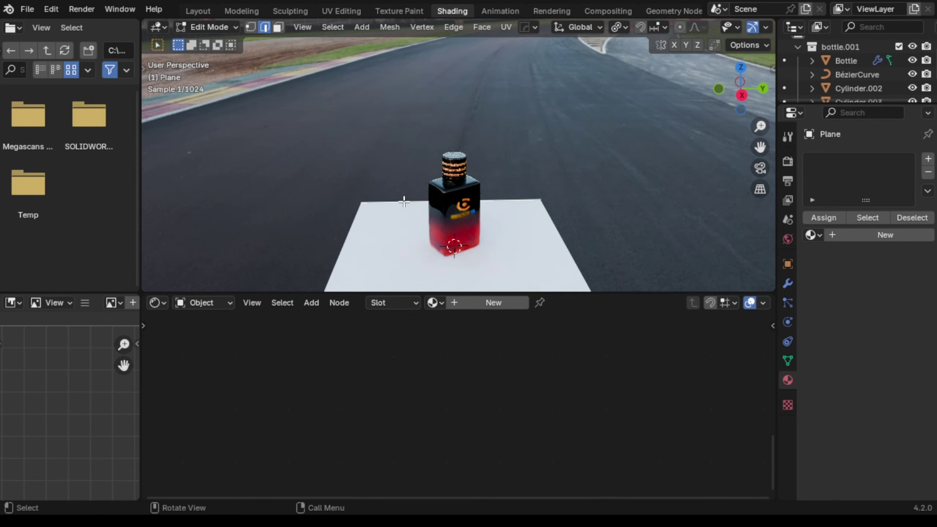
{"action": "key", "text": "g"}
{"action": "key", "text": "z"}
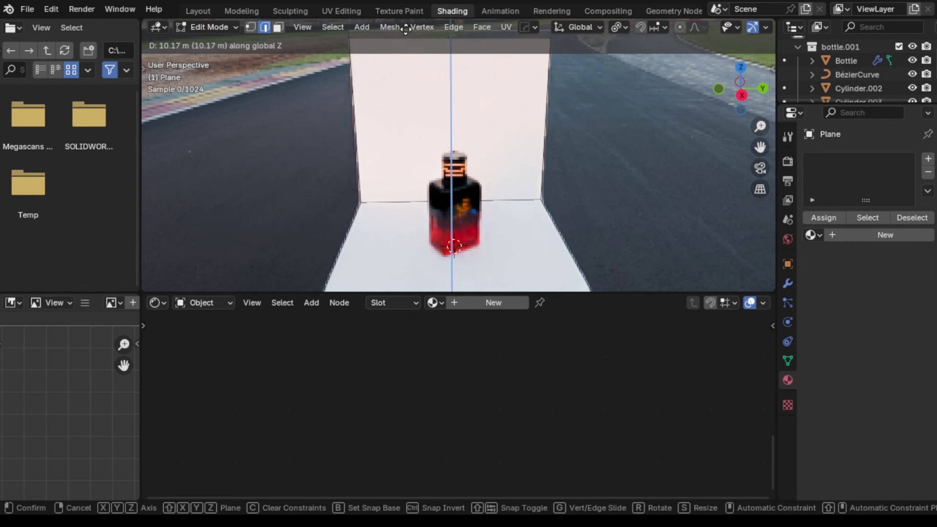
{"action": "left_click", "coordinate": [403, 24]}
- Bevel the fold edge between the floor and backdrop wall with 26 segments and about 0.586 m offset
{"action": "left_click", "coordinate": [403, 202]}
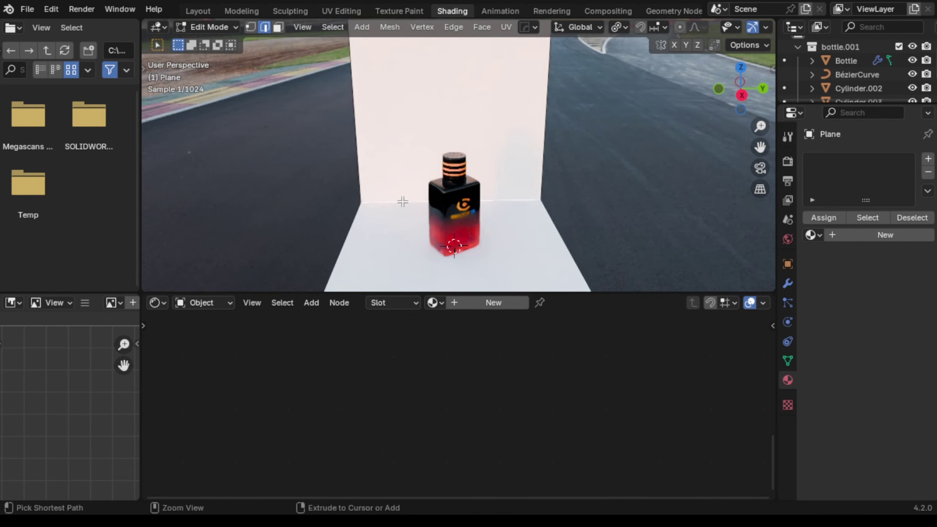
{"action": "key", "text": "ctrl+b"}
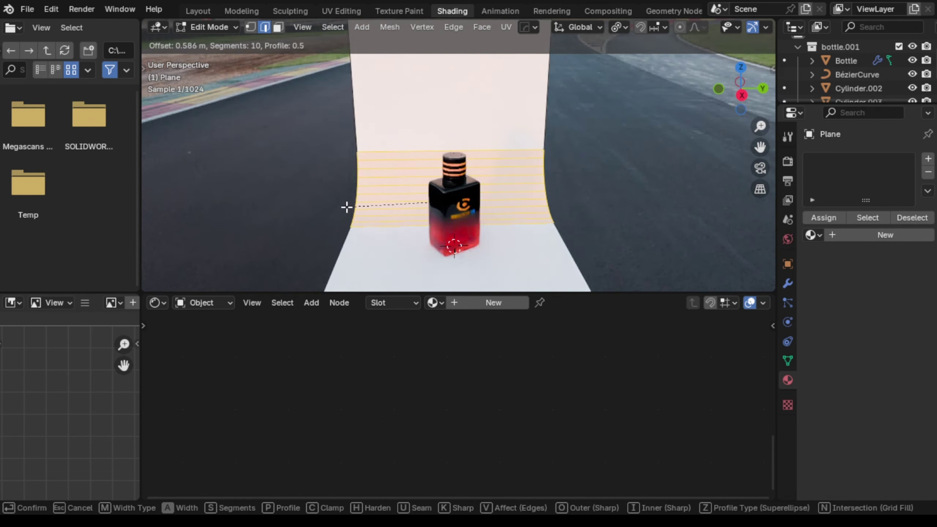
{"action": "scroll", "coordinate": [346, 207], "scroll_direction": "up", "scroll_amount": 10}
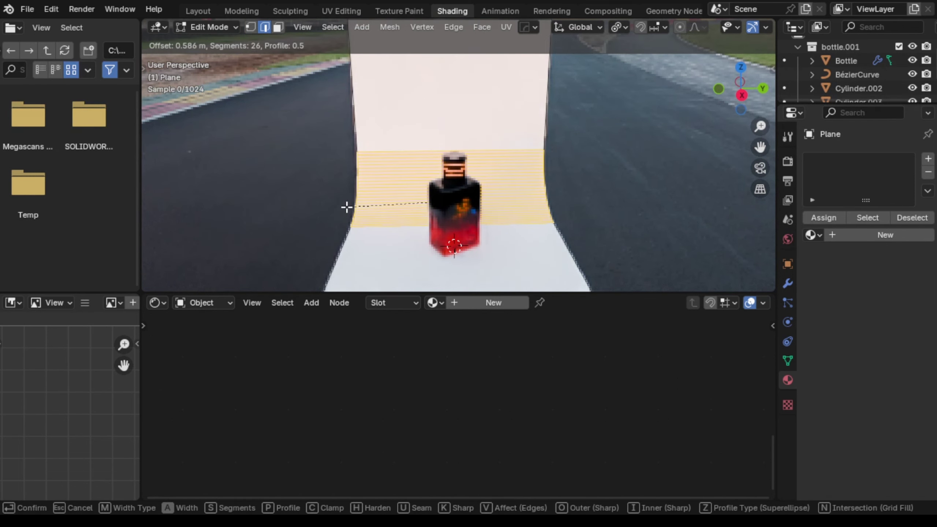
{"action": "left_click", "coordinate": [347, 207]}
- Return to Object Mode and shade the curved backdrop smooth
{"action": "left_click", "coordinate": [237, 29]}
{"action": "left_click", "coordinate": [221, 40]}
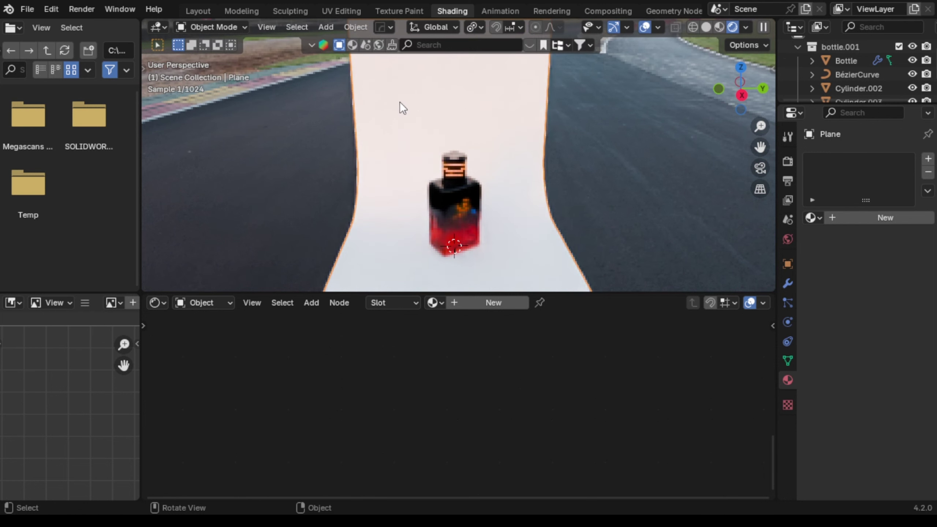
{"action": "right_click", "coordinate": [404, 105]}
{"action": "left_click", "coordinate": [355, 122]}
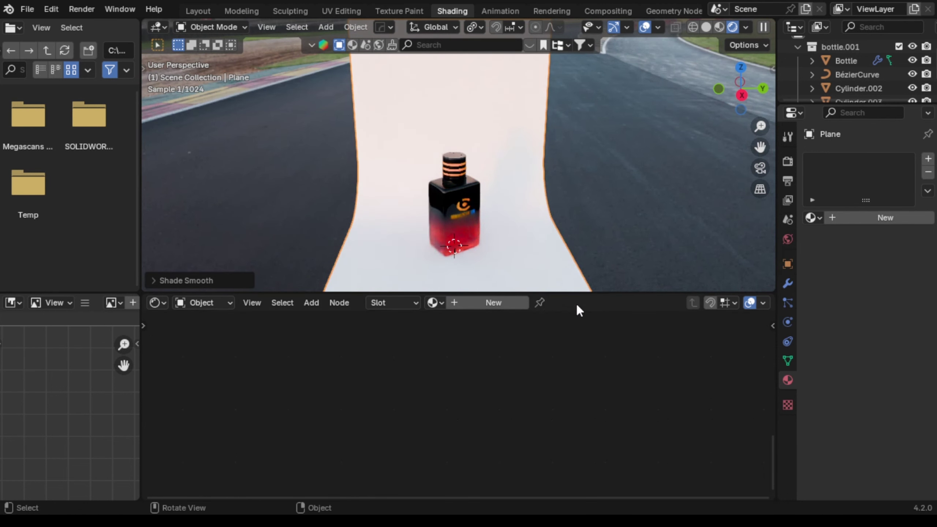
- Give the backdrop a new material with metallic 1.000 and a dark grey base color of value 0.095
{"action": "left_click", "coordinate": [869, 219]}
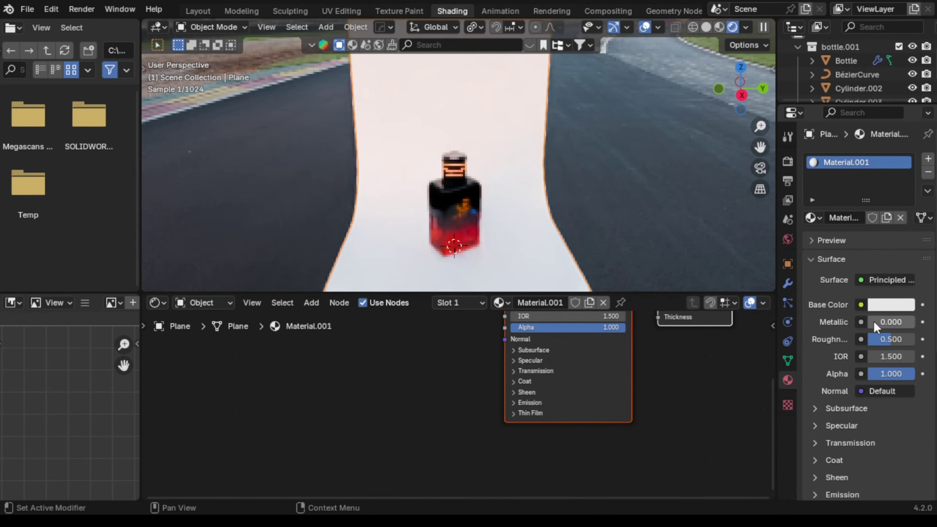
{"action": "left_click_drag", "start_coordinate": [874, 321], "coordinate": [904, 322]}
{"action": "left_click", "coordinate": [897, 304]}
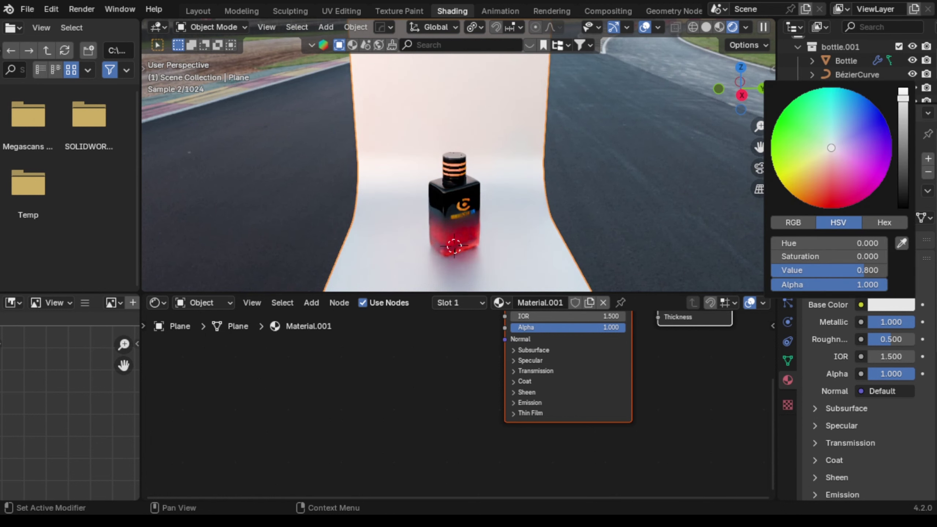
{"action": "left_click_drag", "start_coordinate": [903, 98], "coordinate": [902, 167]}
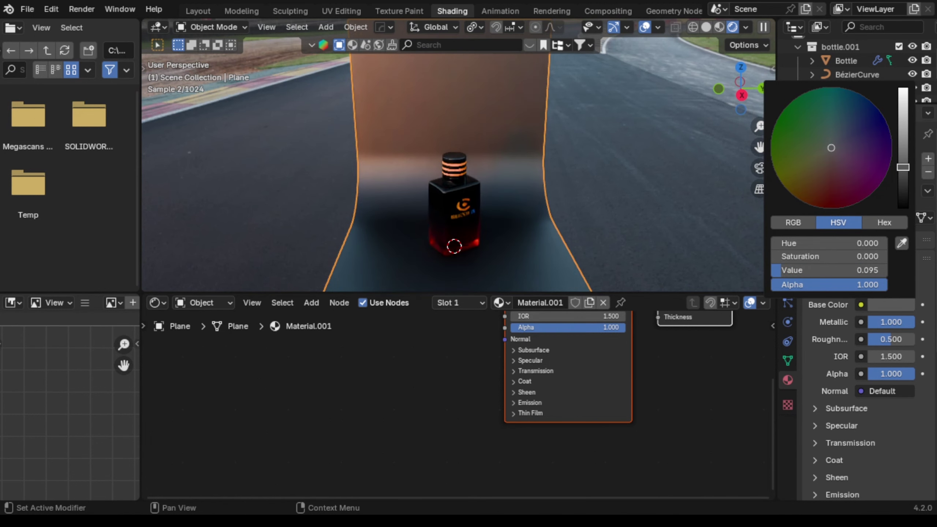
{"action": "left_click", "coordinate": [649, 216]}
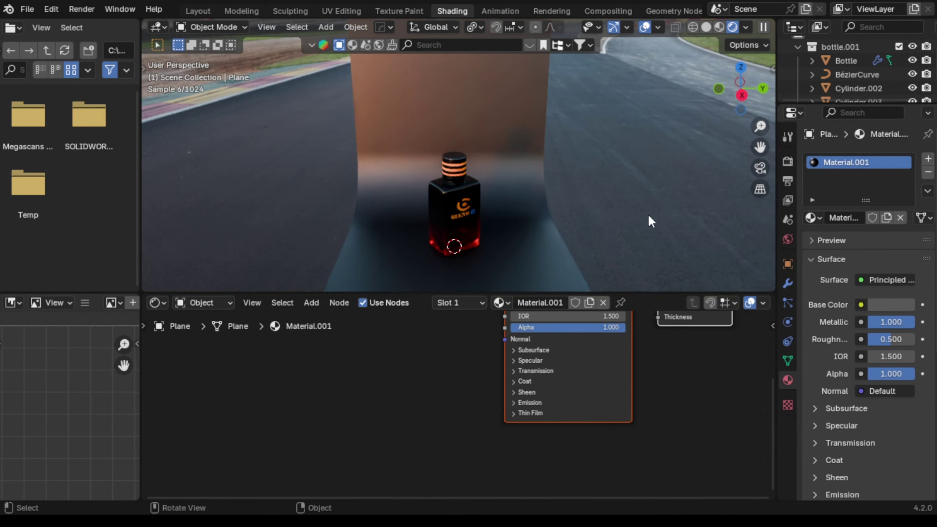
- Add a camera to the scene at the bottle's base
{"action": "left_click", "coordinate": [743, 95]}
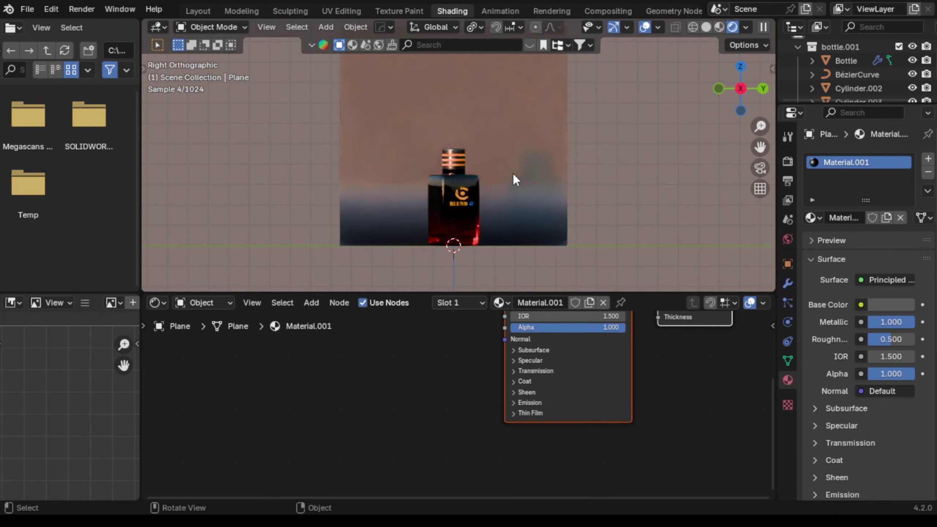
{"action": "mouse_move", "coordinate": [512, 173]}
{"action": "middle_mouse_down"}
{"action": "mouse_move", "coordinate": [515, 184]}
{"action": "mouse_move", "coordinate": [520, 177]}
{"action": "middle_mouse_up"}
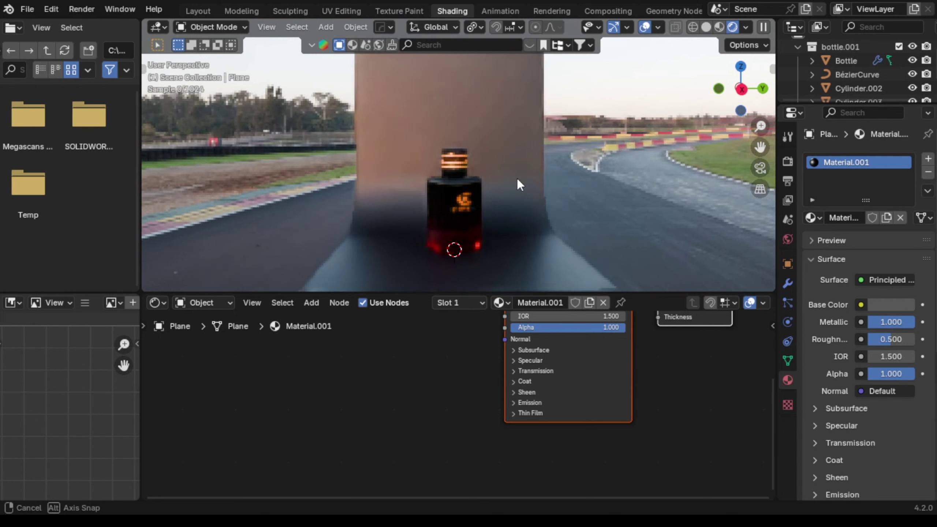
{"action": "left_click", "coordinate": [325, 27]}
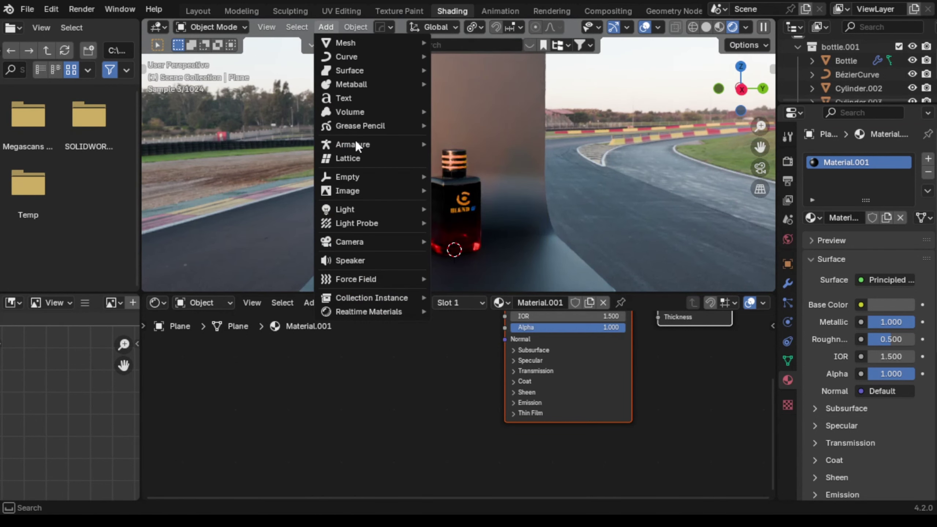
{"action": "mouse_move", "coordinate": [359, 242]}
{"action": "left_click", "coordinate": [473, 242]}
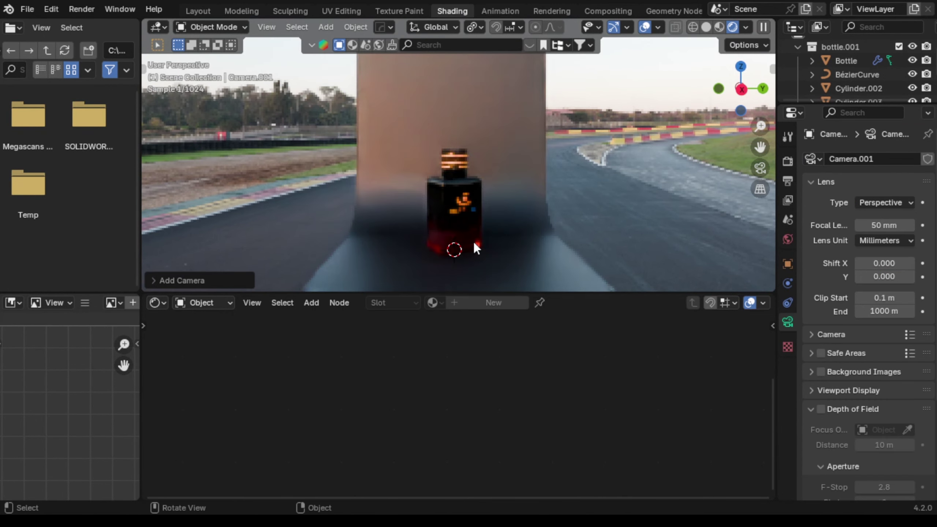
- Move the new camera about 14.8 m along X in front of the bottle and raise it along Z to cap height
{"action": "left_click", "coordinate": [764, 88]}
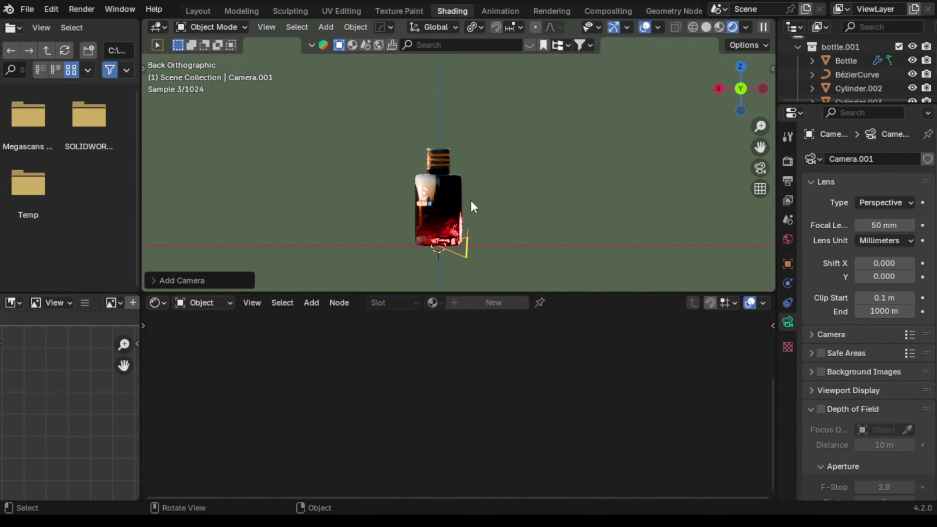
{"action": "key", "text": "g"}
{"action": "key", "text": "x"}
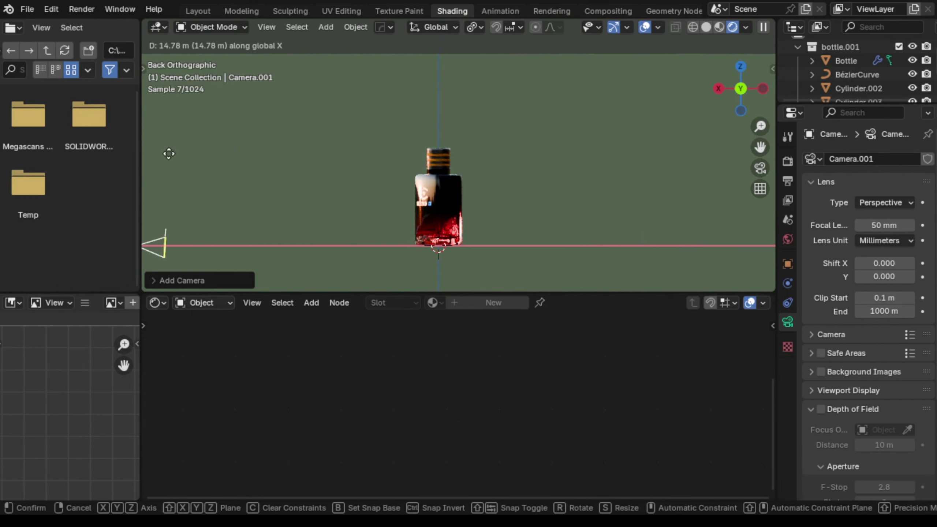
{"action": "left_click", "coordinate": [170, 153]}
{"action": "key", "text": "g"}
{"action": "key", "text": "z"}
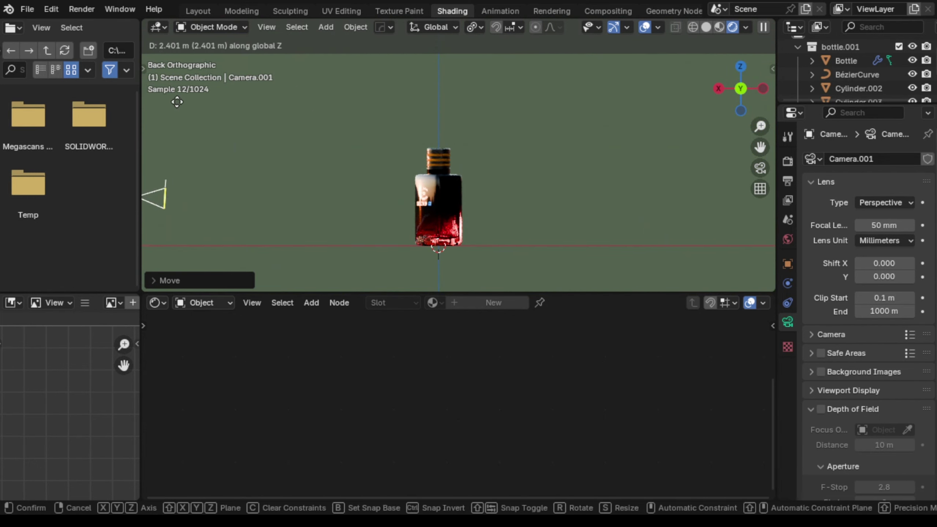
{"action": "left_click", "coordinate": [179, 72]}
- Tilt the camera slightly down toward the bottle around Y and raise it a little more along Z
{"action": "key", "text": "r"}
{"action": "key", "text": "y"}
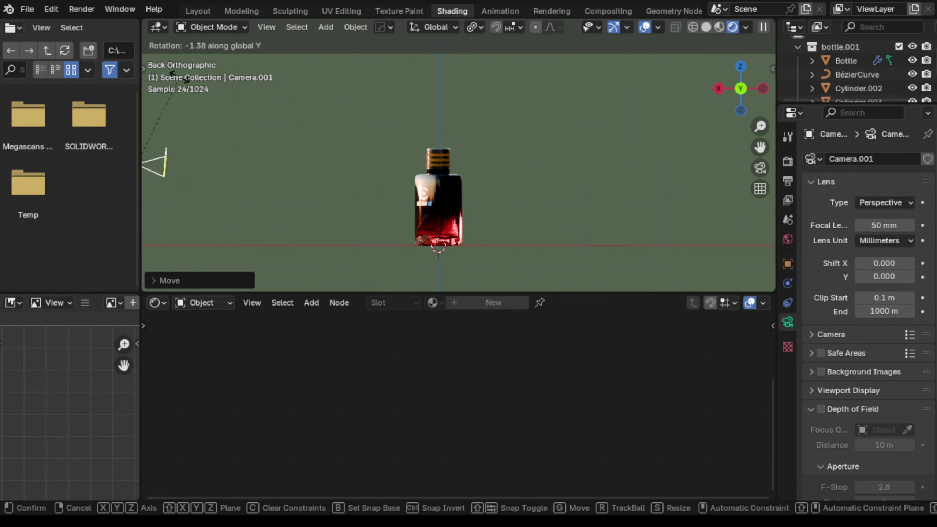
{"action": "left_click", "coordinate": [182, 100]}
{"action": "key", "text": "g"}
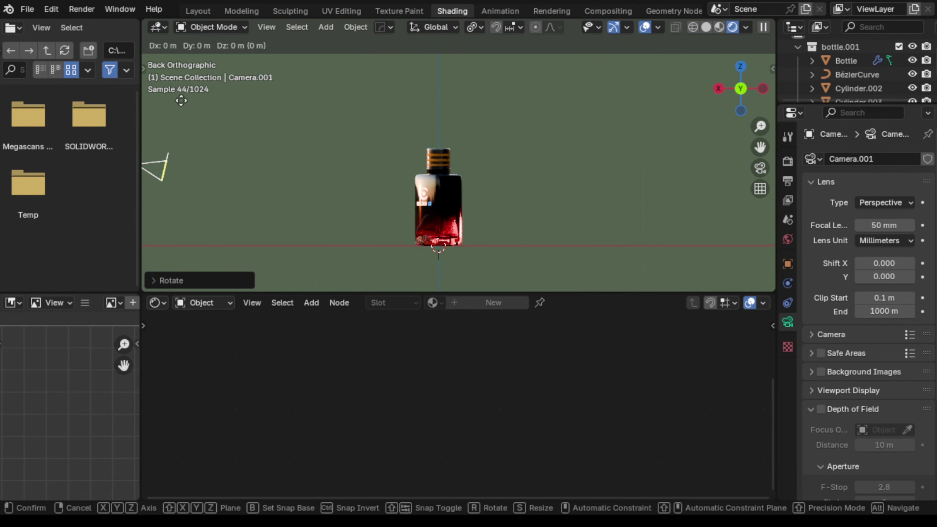
{"action": "key", "text": "z"}
{"action": "left_click", "coordinate": [182, 82]}
- Set the render's Color Management look to High Contrast
{"action": "scroll", "coordinate": [898, 365], "scroll_direction": "down", "scroll_amount": 7}
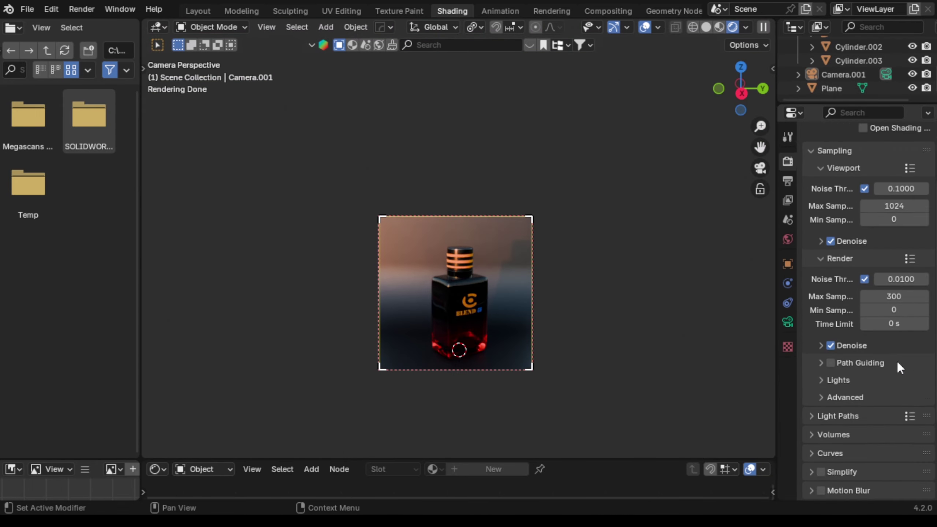
{"action": "left_click", "coordinate": [815, 398]}
{"action": "scroll", "coordinate": [848, 405], "scroll_direction": "down", "scroll_amount": 7}
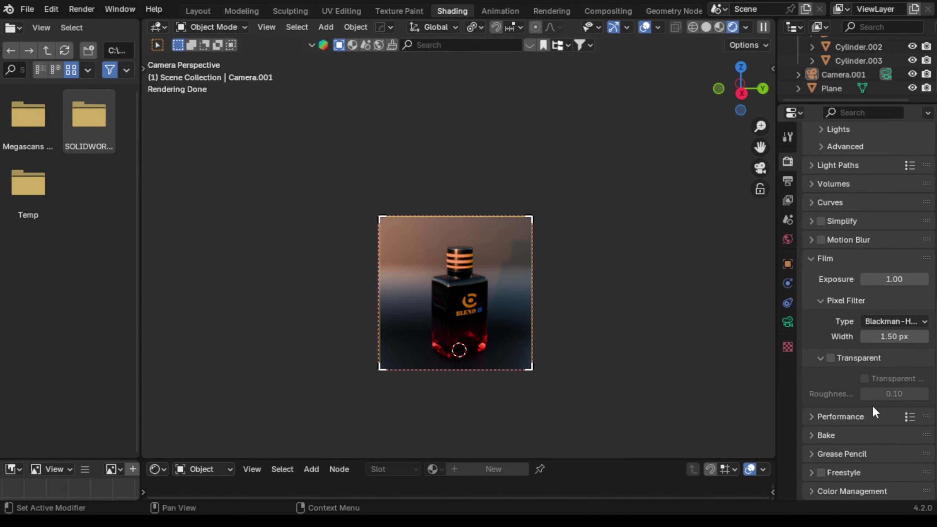
{"action": "left_click", "coordinate": [811, 491]}
{"action": "scroll", "coordinate": [876, 455], "scroll_direction": "down", "scroll_amount": 7}
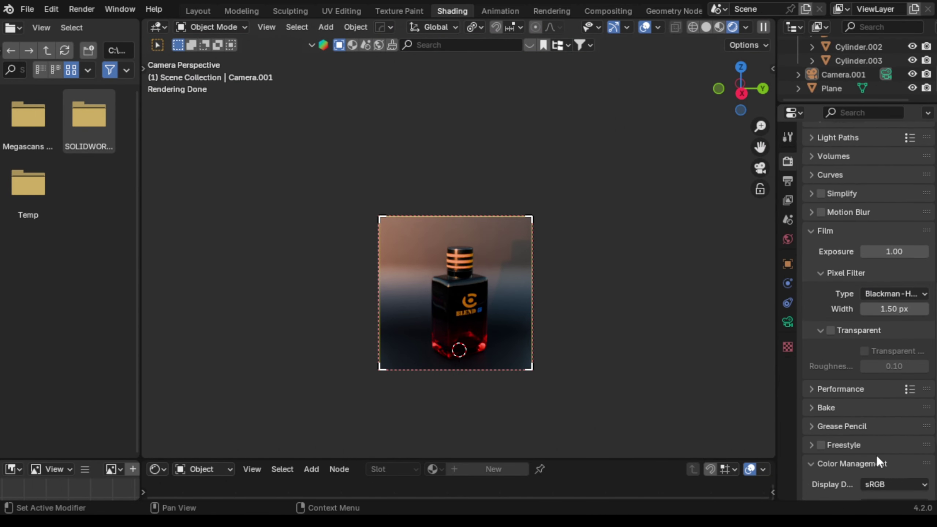
{"action": "left_click", "coordinate": [910, 401]}
{"action": "left_click", "coordinate": [854, 310]}
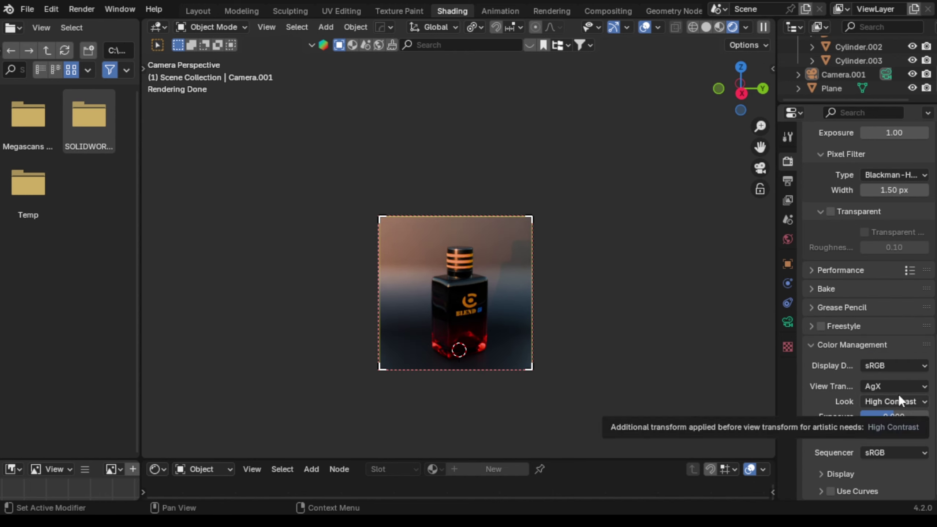
{"action": "left_click", "coordinate": [811, 345]}
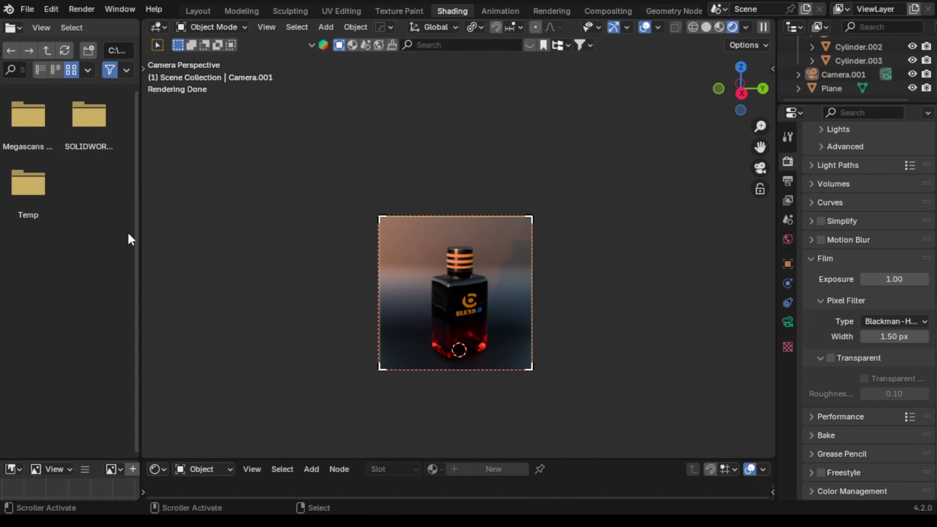
- Switch to the Layout workspace and split the 3D viewport vertically into two side-by-side views
{"action": "left_click", "coordinate": [198, 11]}
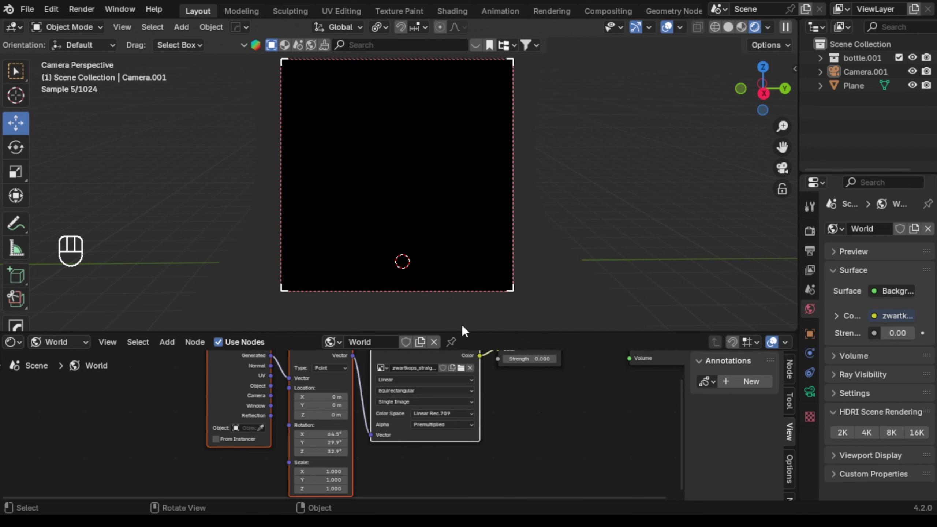
{"action": "right_click", "coordinate": [485, 332]}
{"action": "left_click", "coordinate": [437, 303]}
{"action": "left_click", "coordinate": [438, 297]}
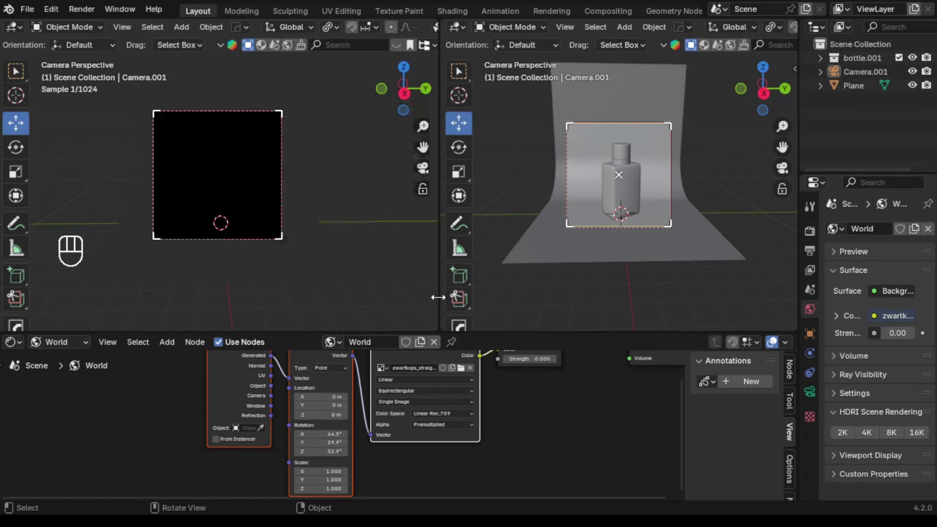
- Add an area light with Light Operations above and in front of the bottle, aimed at the curved backdrop
{"action": "middle_click_drag", "start_coordinate": [748, 139], "coordinate": [662, 162]}
{"action": "scroll", "coordinate": [621, 130], "scroll_direction": "up", "scroll_amount": 3}
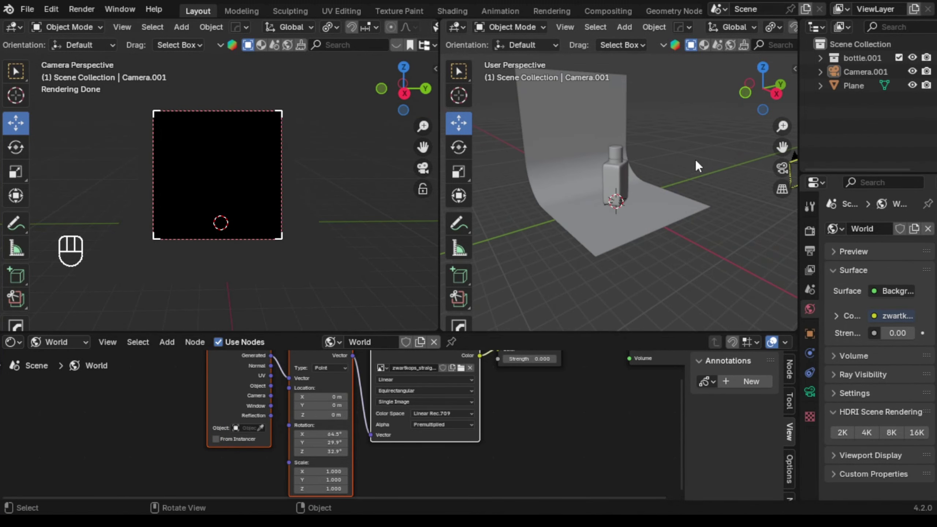
{"action": "left_click_drag", "start_coordinate": [782, 146], "coordinate": [797, 198]}
{"action": "scroll", "coordinate": [613, 145], "scroll_direction": "up", "scroll_amount": 1}
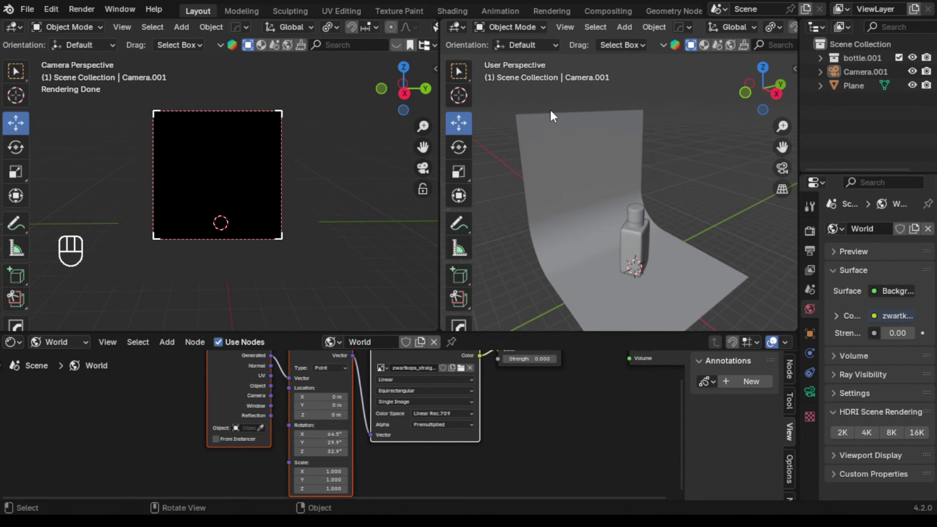
{"action": "right_click", "coordinate": [502, 118]}
{"action": "mouse_move", "coordinate": [501, 117]}
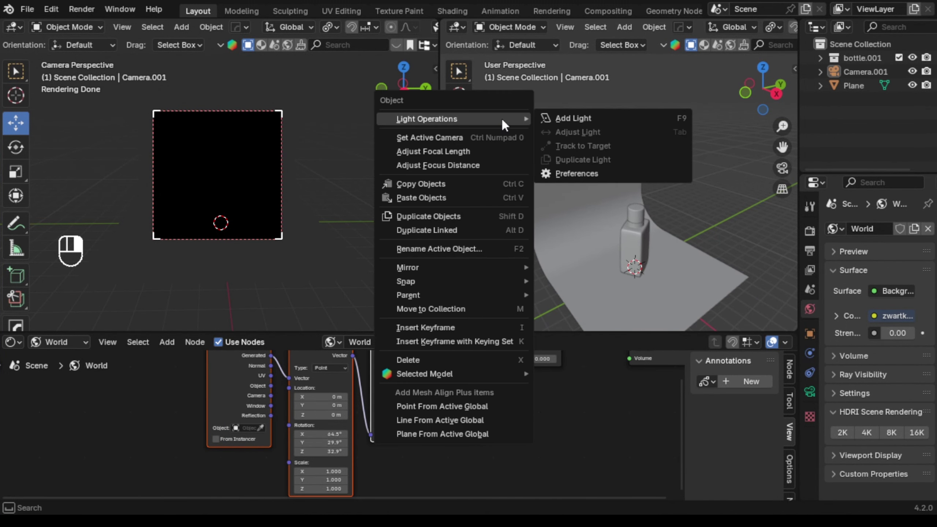
{"action": "left_click", "coordinate": [582, 118]}
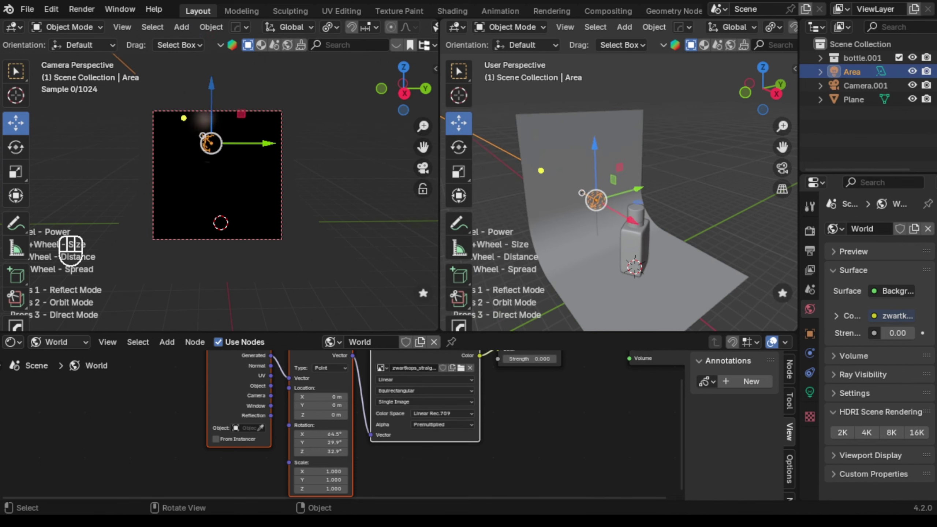
{"action": "key", "text": "space"}
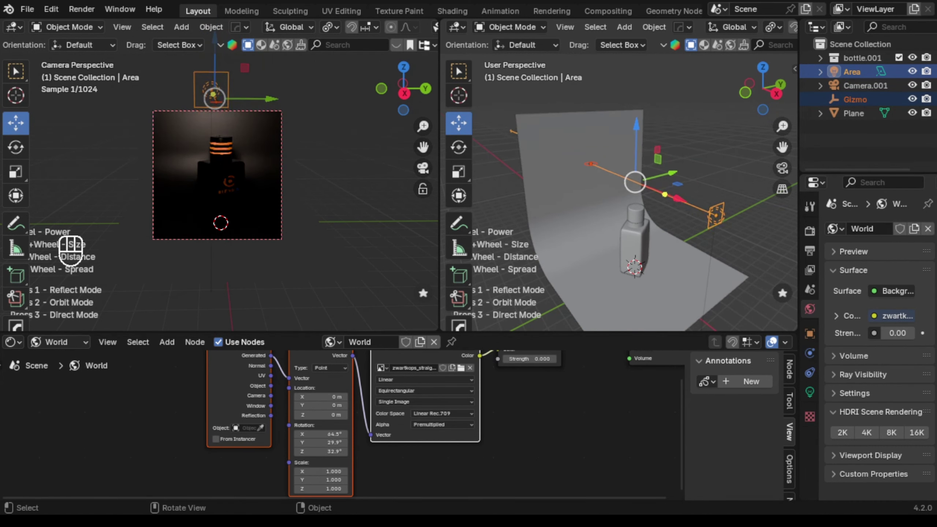
{"action": "left_click", "coordinate": [505, 123]}
- Raise the backdrop light's scrim feather and set its power to 1000 W
{"action": "left_click", "coordinate": [810, 391]}
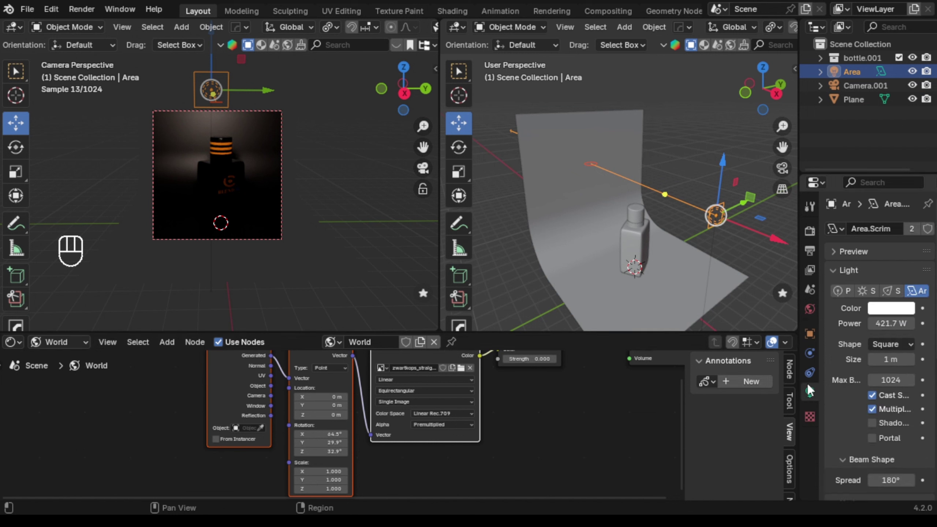
{"action": "scroll", "coordinate": [907, 448], "scroll_direction": "down", "scroll_amount": 10}
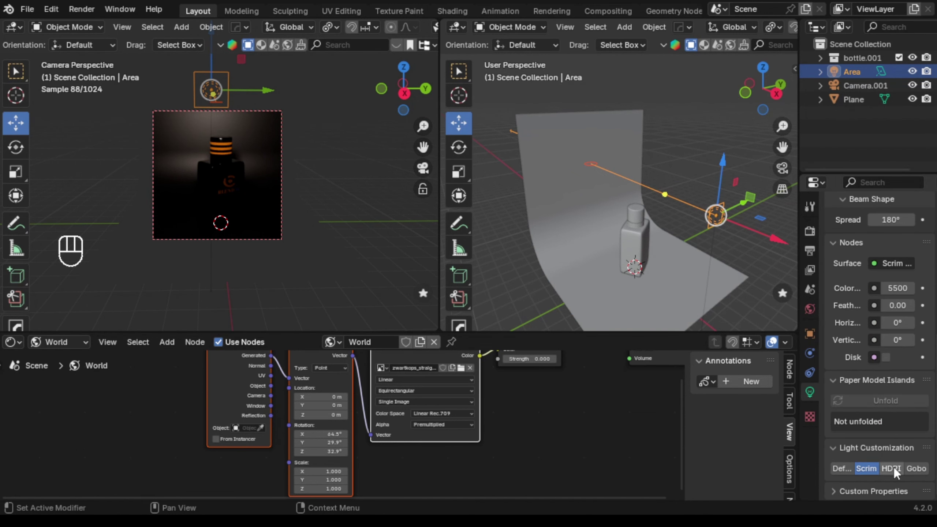
{"action": "left_click_drag", "start_coordinate": [891, 304], "coordinate": [933, 305]}
{"action": "scroll", "coordinate": [922, 310], "scroll_direction": "up", "scroll_amount": 10}
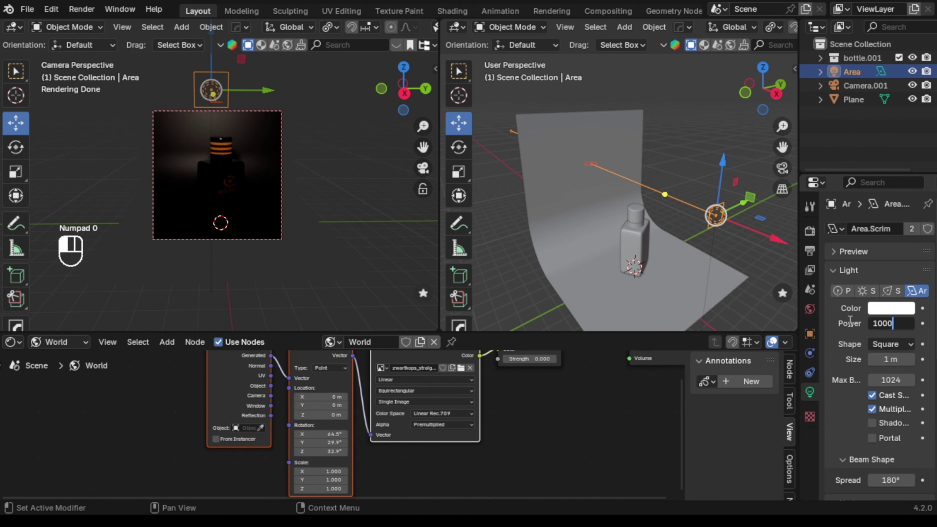
{"action": "key", "text": "Return"}
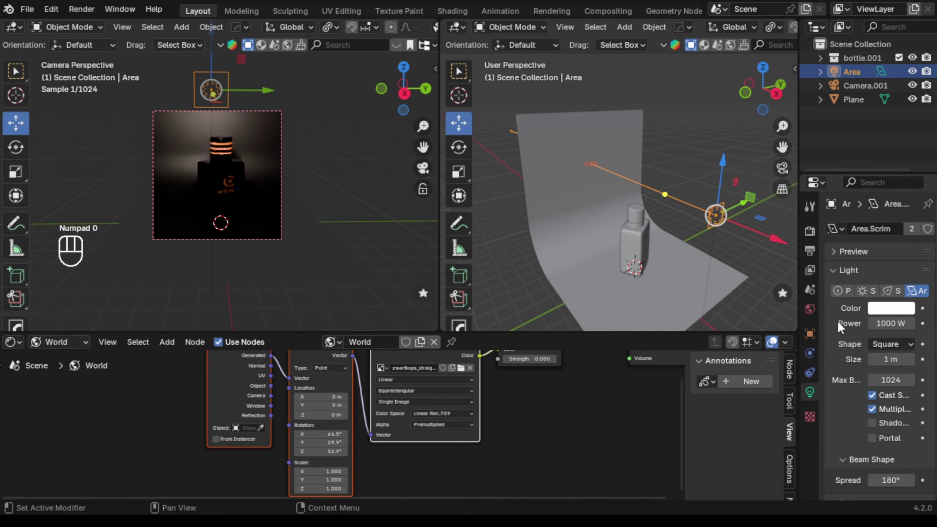
- Deselect the backdrop light and add a second area light aimed at the bottle
{"action": "left_click", "coordinate": [677, 114]}
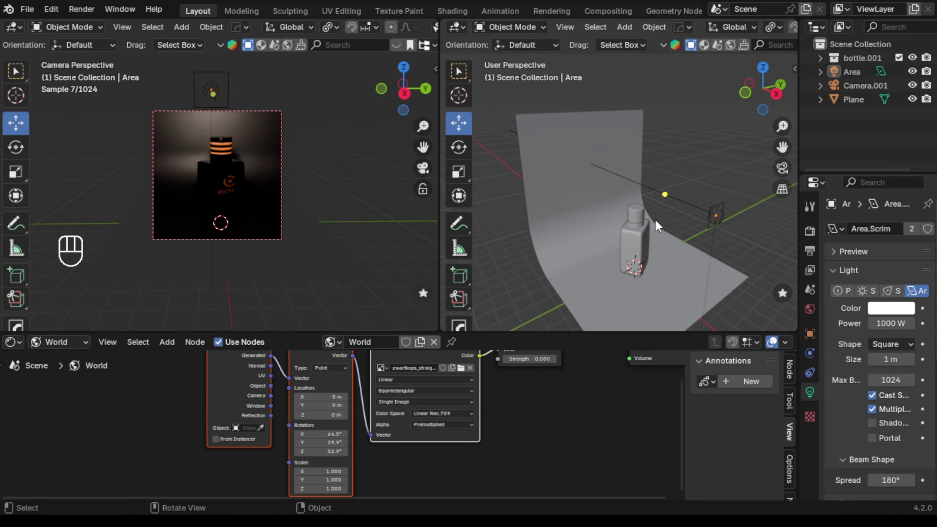
{"action": "right_click", "coordinate": [633, 236]}
{"action": "mouse_move", "coordinate": [551, 190]}
{"action": "left_click", "coordinate": [690, 196]}
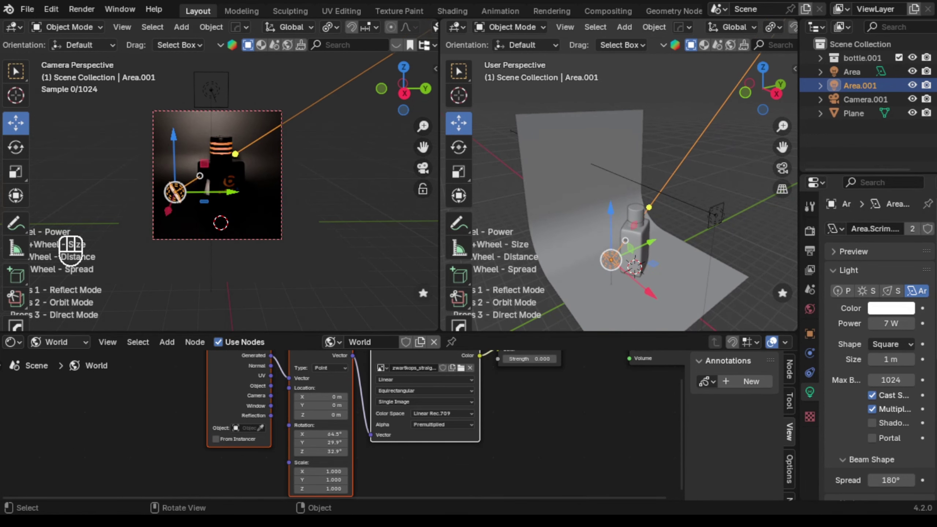
- Place the second light farther out on the bottle's left side, enlarged to 7.76 m with about 1295 W power
{"action": "key", "text": "space"}
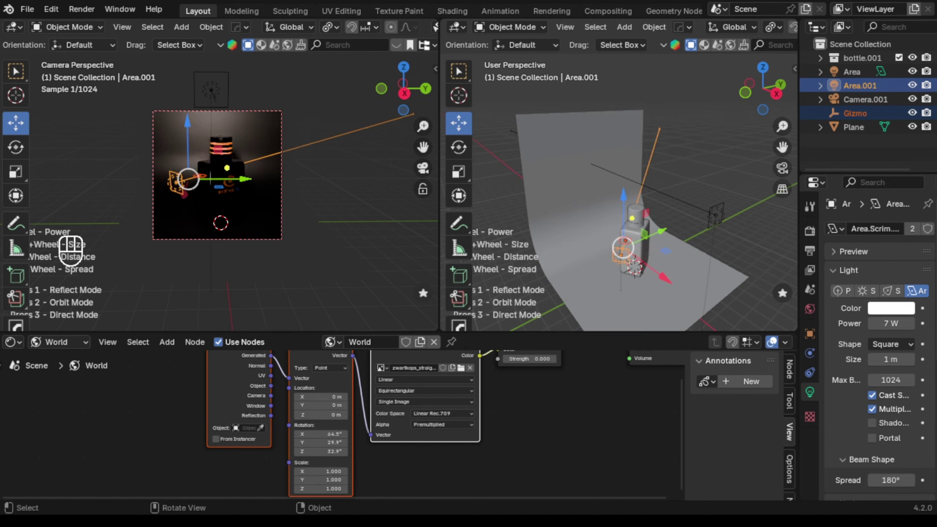
{"action": "key", "text": "shift"}
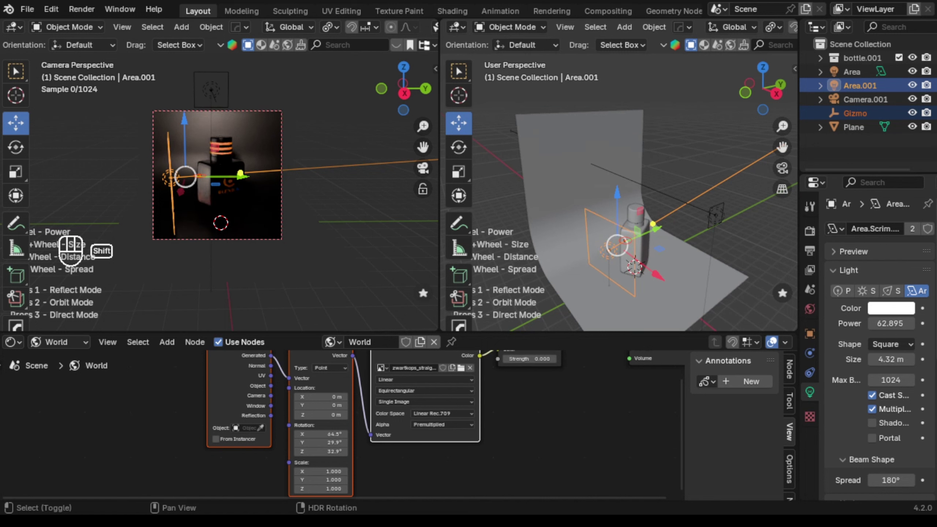
{"action": "scroll", "coordinate": [217, 173], "scroll_direction": "up", "scroll_amount": 5, "text": "shift"}
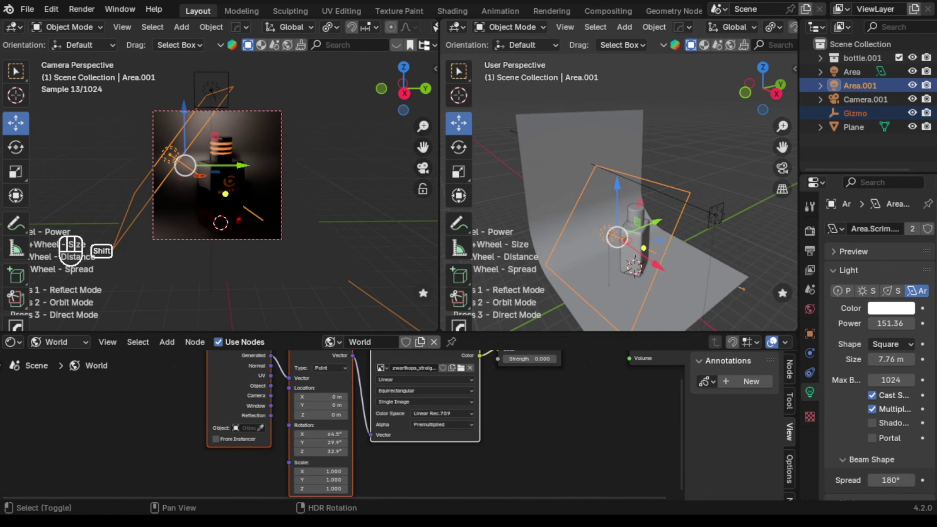
{"action": "scroll", "coordinate": [201, 176], "scroll_direction": "up", "scroll_amount": 10, "text": "alt"}
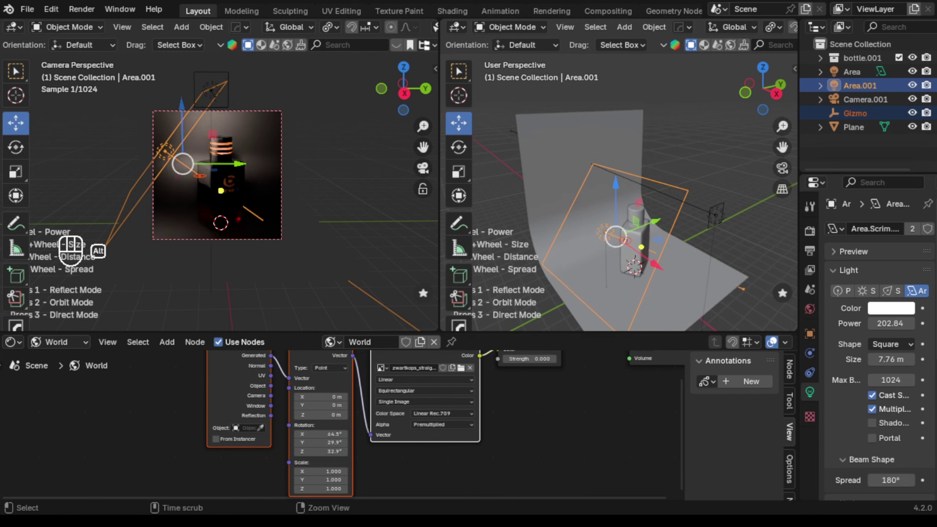
{"action": "scroll", "coordinate": [201, 175], "scroll_direction": "up", "scroll_amount": 3, "text": "alt"}
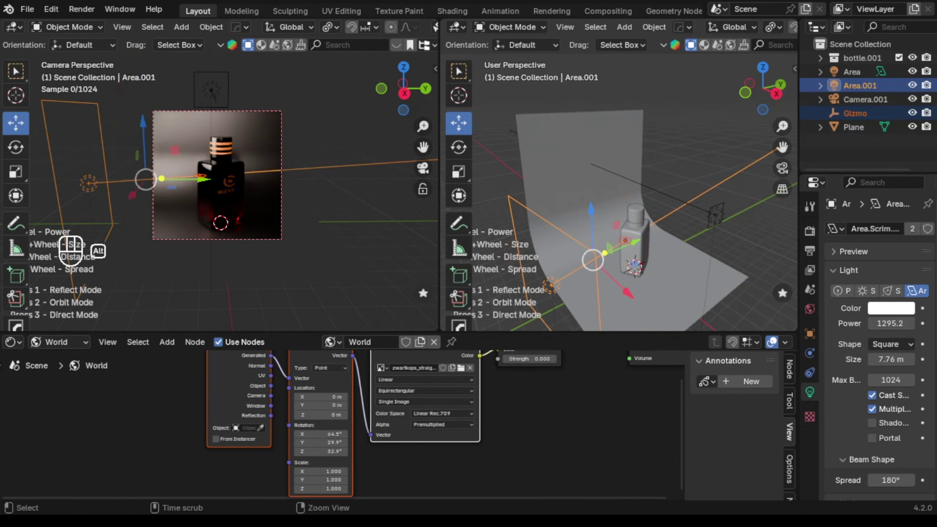
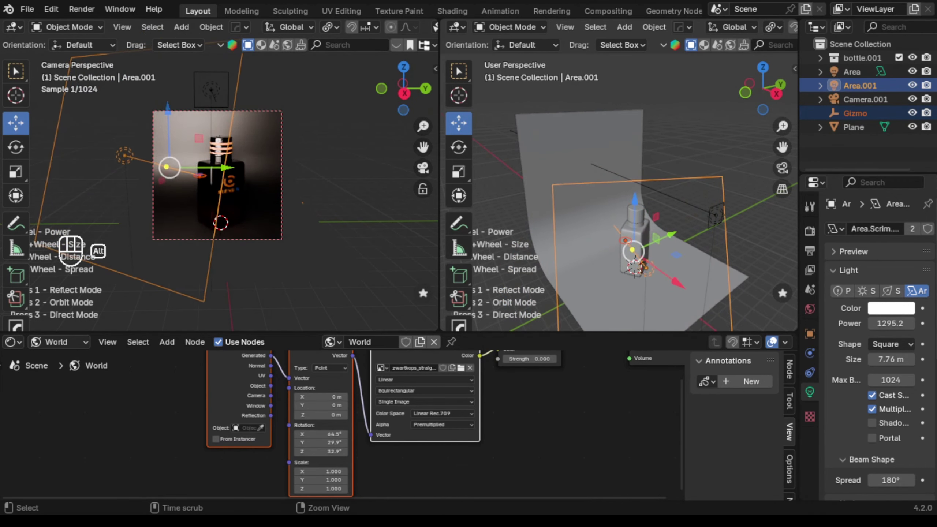
{"action": "left_click", "coordinate": [704, 78]}
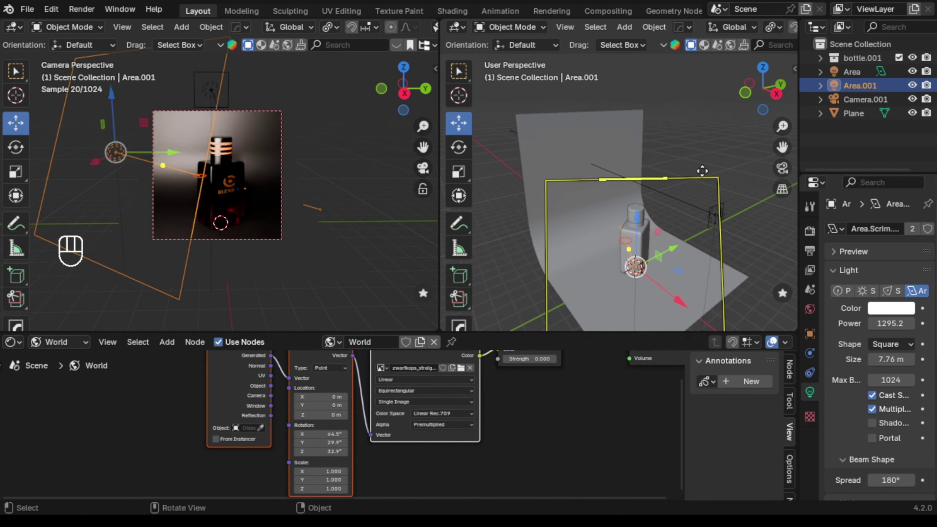
- Narrow the second area light along global X and set its scrim feather to 100
{"action": "key", "text": "s"}
{"action": "key", "text": "x"}
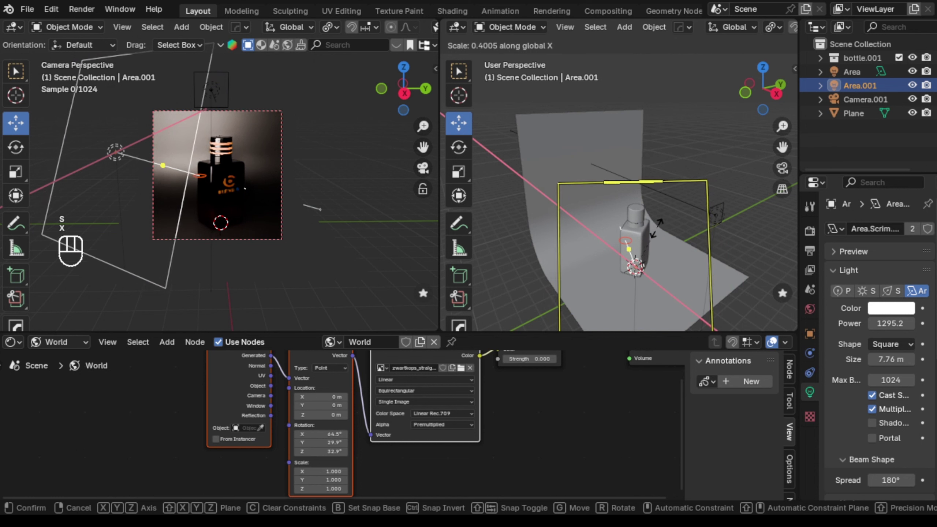
{"action": "left_click", "coordinate": [613, 282]}
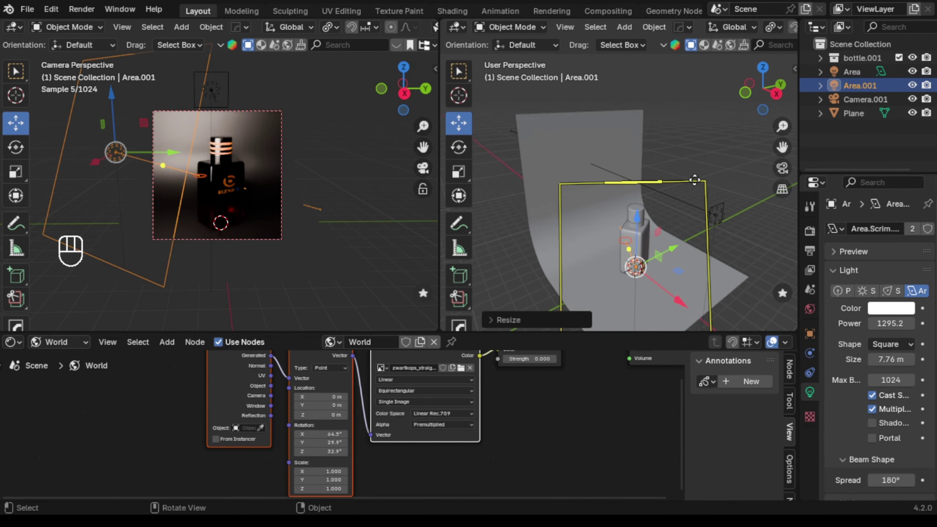
{"action": "scroll", "coordinate": [877, 376], "scroll_direction": "down", "scroll_amount": 10}
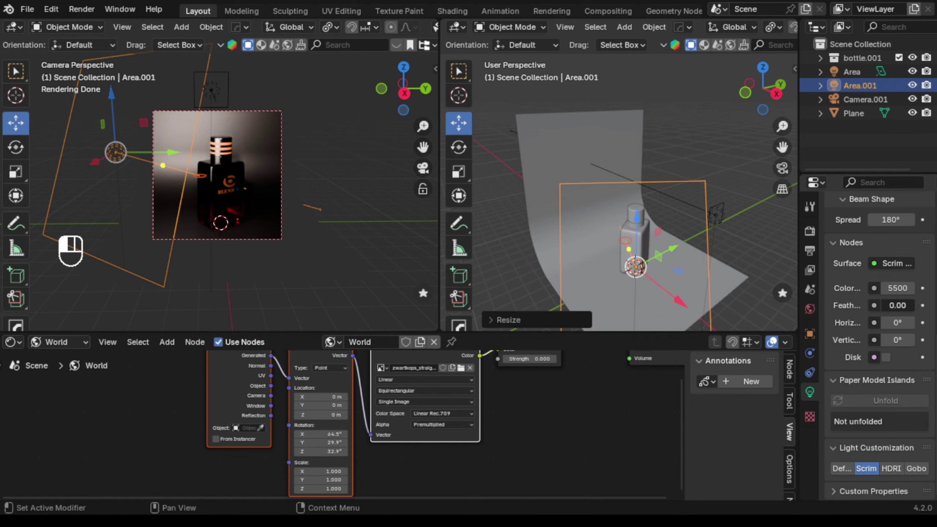
{"action": "left_click_drag", "start_coordinate": [890, 305], "coordinate": [926, 305]}
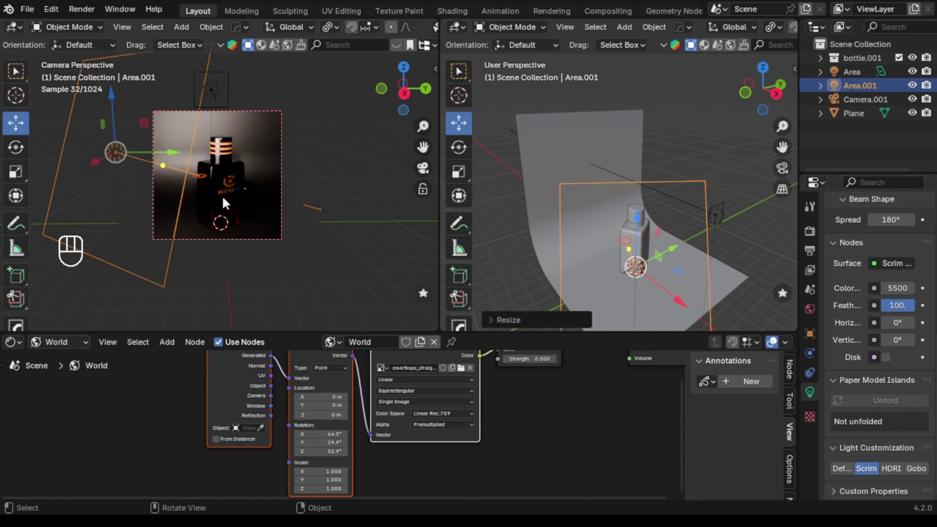
- Deselect the second light and add a third area light aimed at the bottle from its right side
{"action": "scroll", "coordinate": [225, 202], "scroll_direction": "up", "scroll_amount": 4}
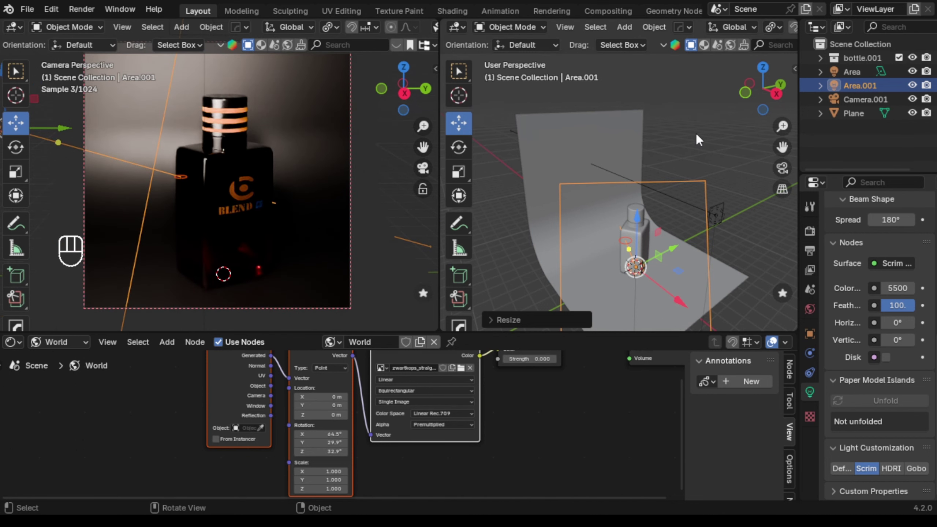
{"action": "left_click", "coordinate": [699, 131]}
{"action": "middle_click_drag", "start_coordinate": [696, 160], "coordinate": [521, 138]}
{"action": "right_click", "coordinate": [595, 252]}
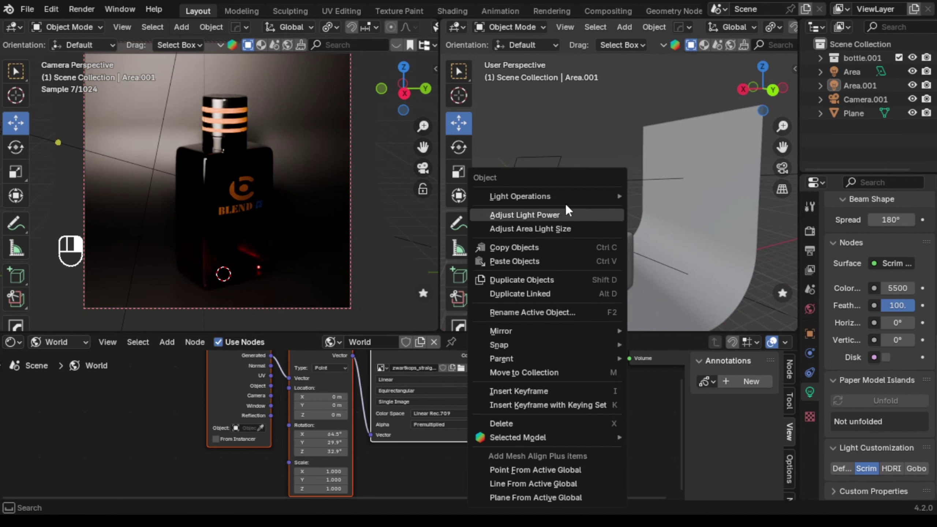
{"action": "mouse_move", "coordinate": [575, 196]}
{"action": "left_click", "coordinate": [669, 193]}
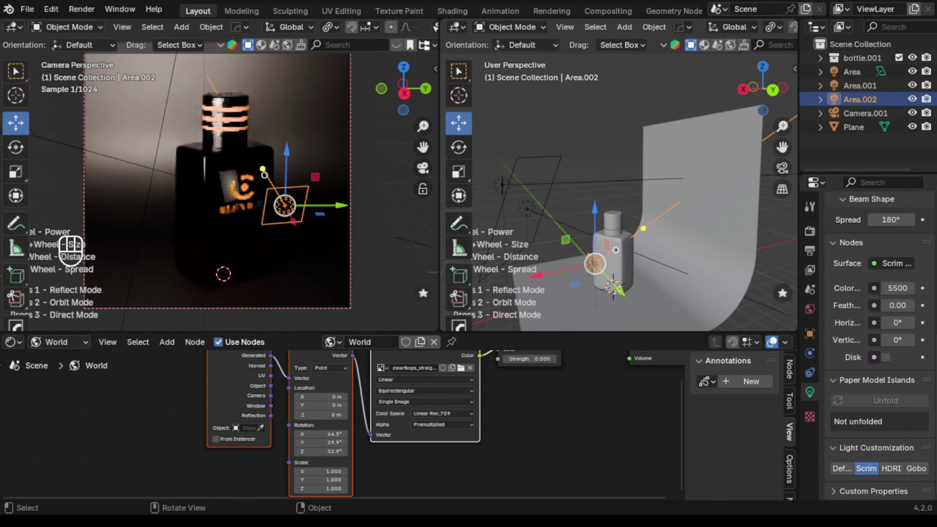
- Enlarge the third area light, move it farther from the bottle and place it low beside the right side
{"action": "key", "text": "space"}
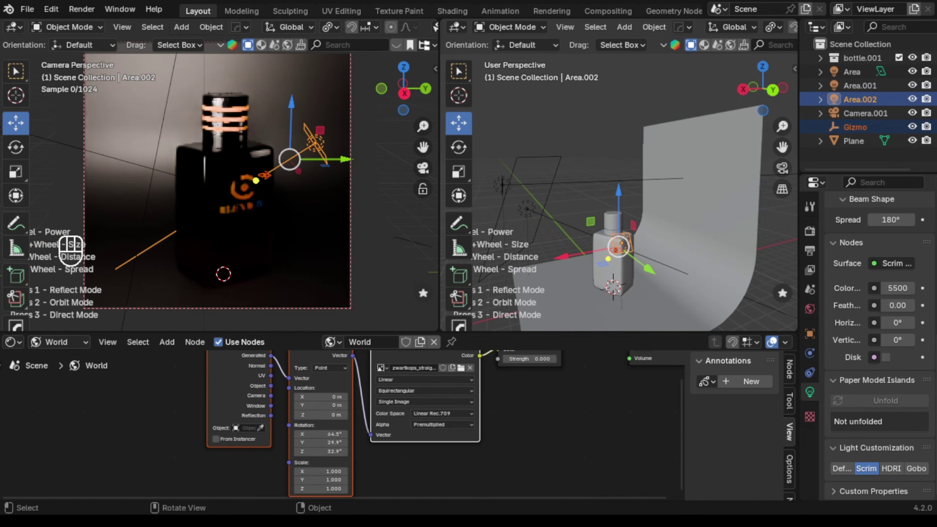
{"action": "key", "text": "shift"}
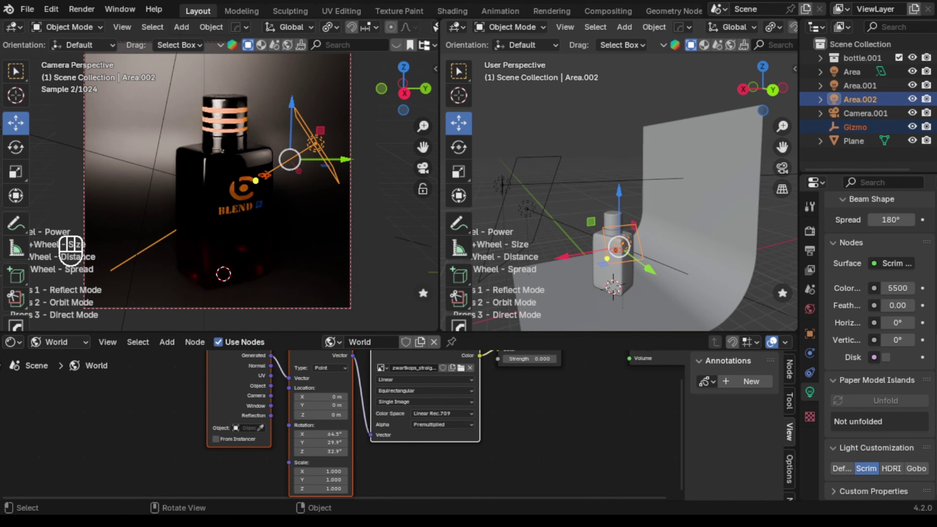
{"action": "key", "text": "alt"}
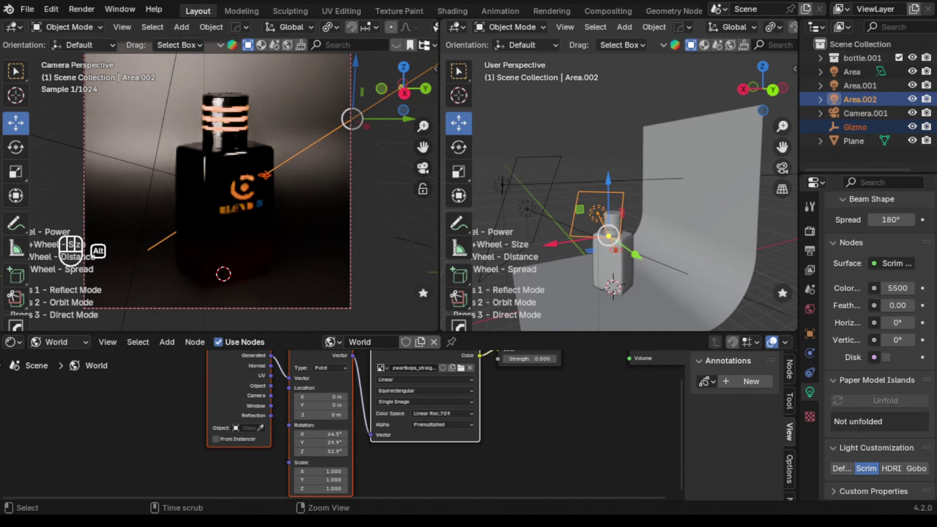
{"action": "scroll", "coordinate": [264, 175], "scroll_direction": "down", "scroll_amount": 3, "text": "shift"}
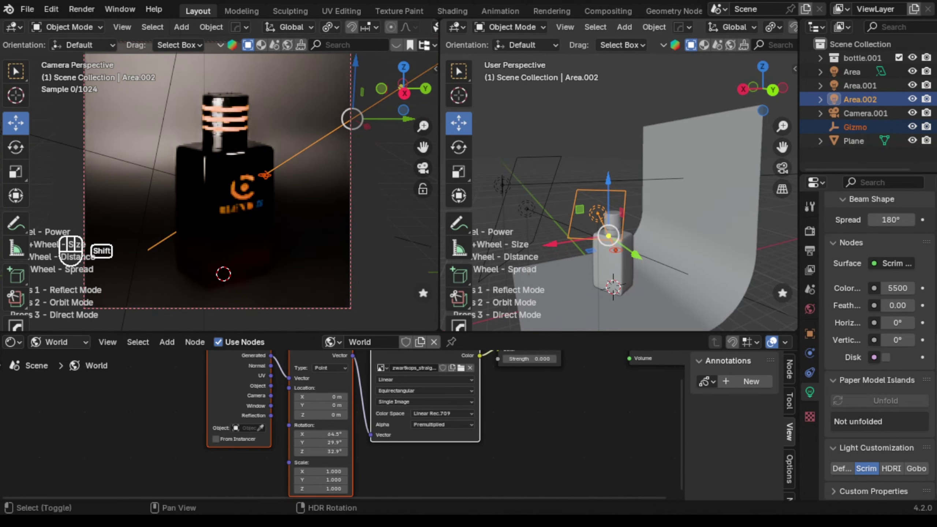
{"action": "scroll", "coordinate": [265, 175], "scroll_direction": "up", "scroll_amount": 4, "text": "shift"}
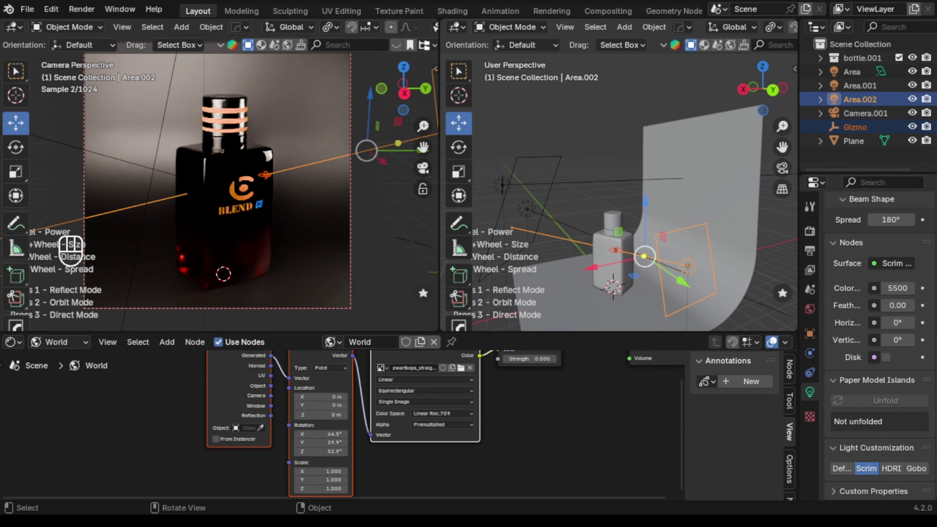
{"action": "left_click", "coordinate": [500, 88]}
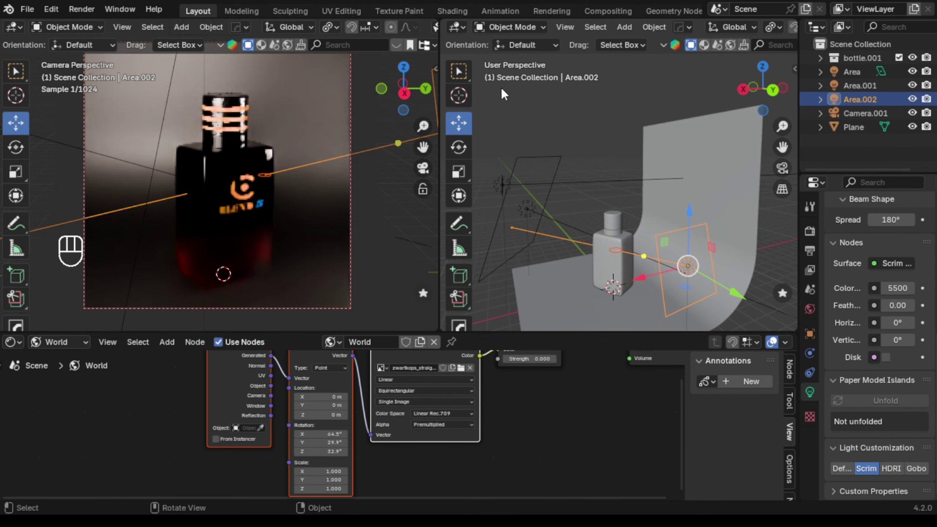
- Scale the third area light along global X down to a narrow vertical strip
{"action": "key", "text": "s"}
{"action": "key", "text": "x"}
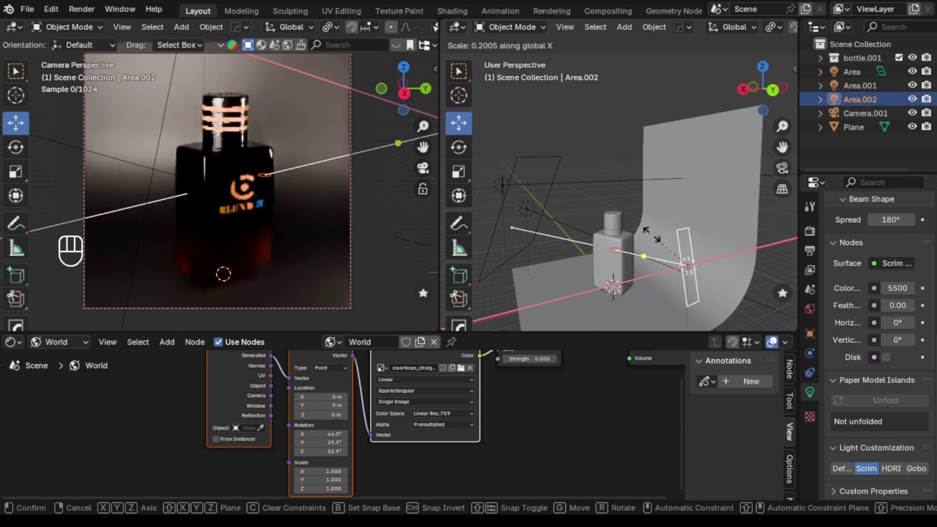
{"action": "left_click", "coordinate": [675, 248]}
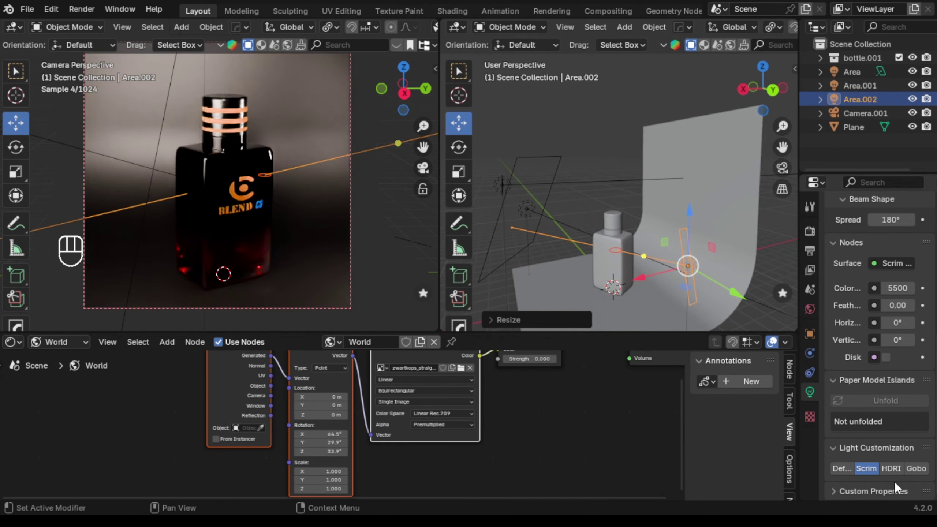
- Switch the third light's customization to HDRI and choose the soft round glow texture
{"action": "left_click", "coordinate": [898, 472]}
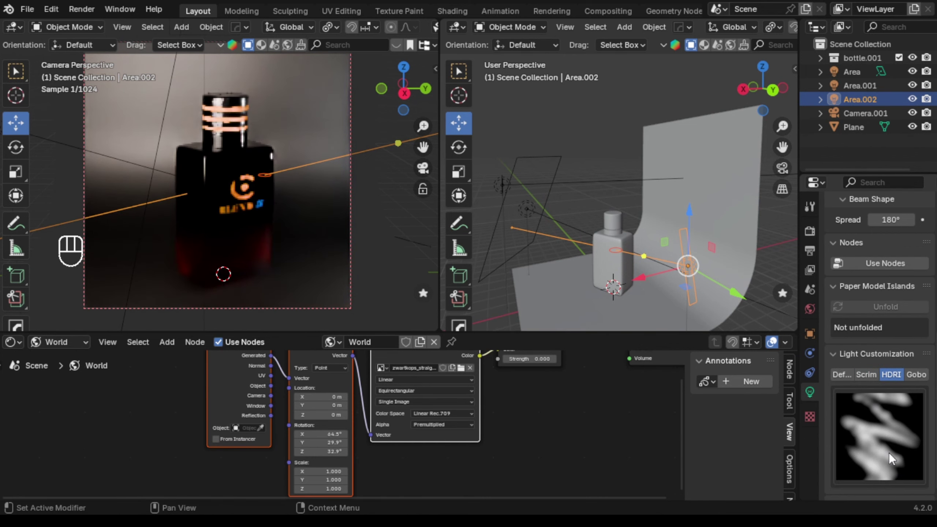
{"action": "left_click", "coordinate": [888, 452]}
{"action": "left_click", "coordinate": [401, 232]}
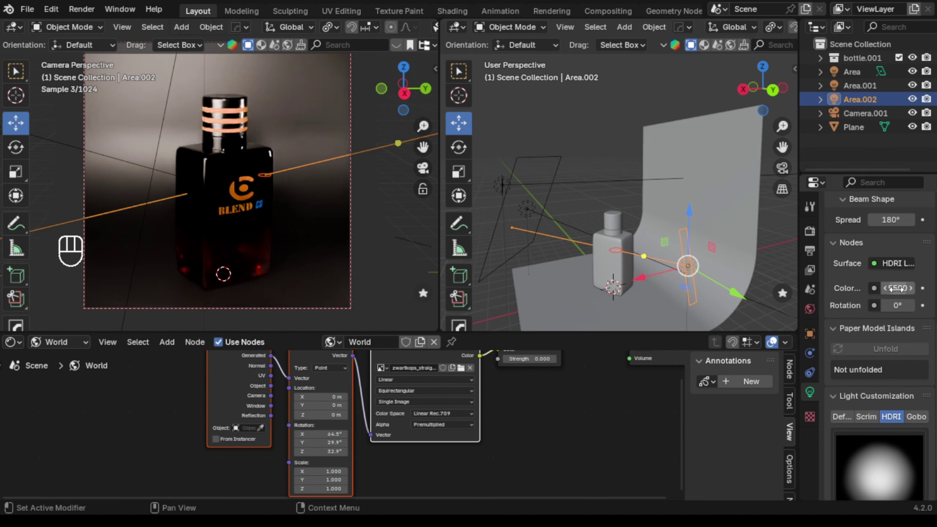
- Set the third area light's power to 1000 W and deselect it
{"action": "scroll", "coordinate": [894, 259], "scroll_direction": "up", "scroll_amount": 10}
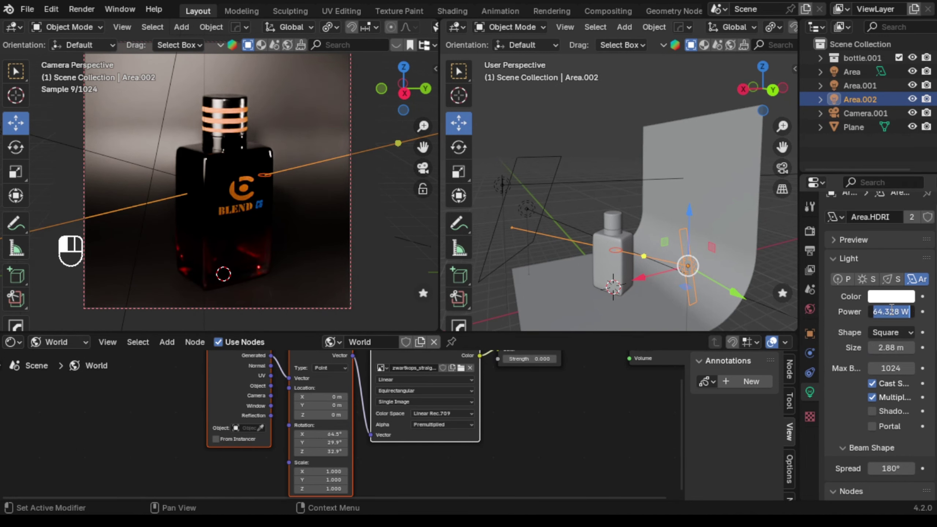
{"action": "key", "text": "Return"}
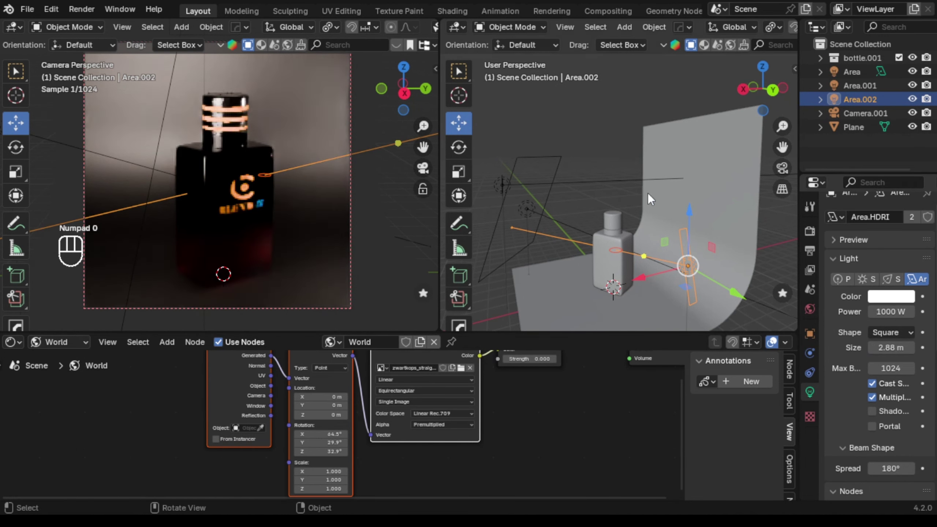
{"action": "left_click", "coordinate": [770, 259]}
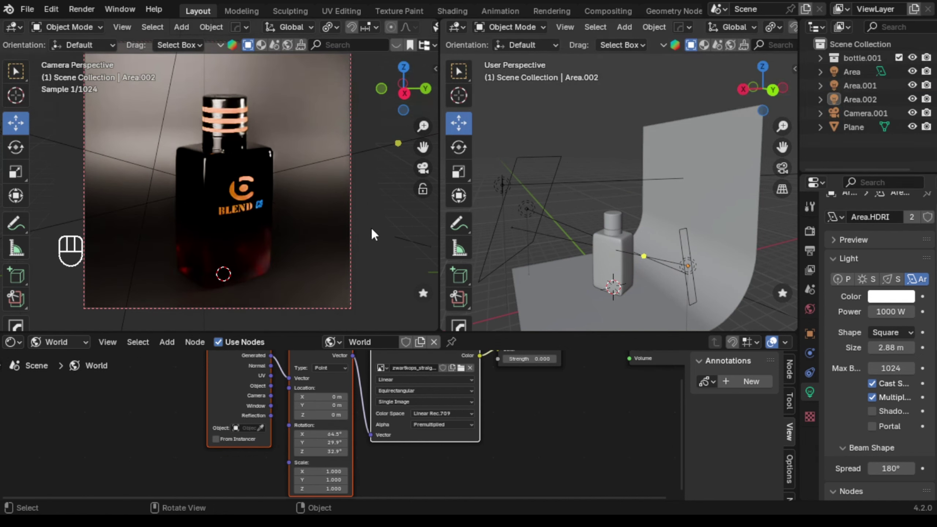
- Try to widen the backdrop plane by scaling it up along global X
{"action": "middle_click_drag", "start_coordinate": [600, 270], "coordinate": [517, 269]}
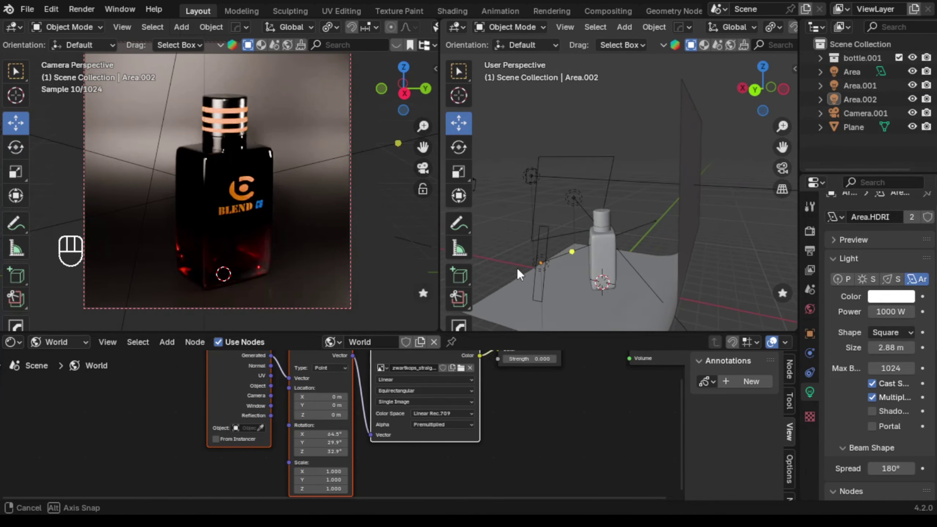
{"action": "left_click", "coordinate": [616, 302]}
{"action": "key", "text": "s"}
{"action": "key", "text": "x"}
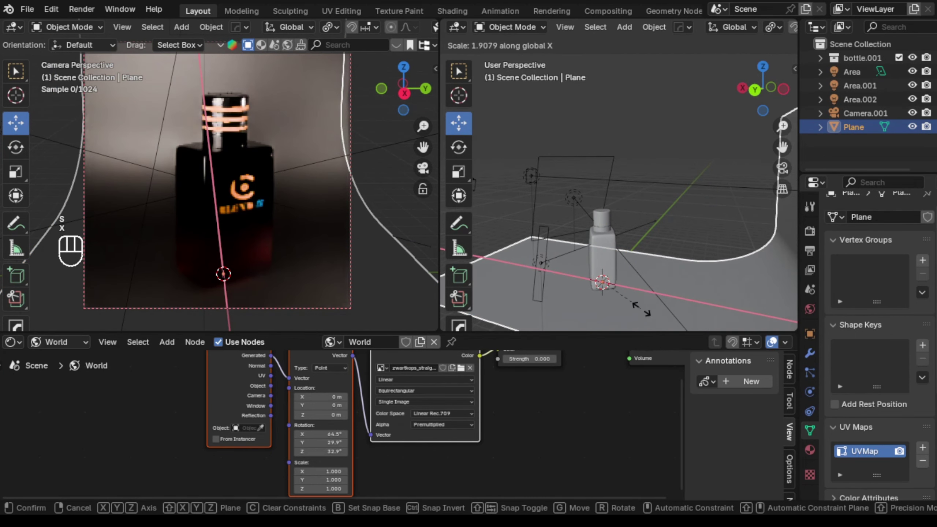
{"action": "left_click", "coordinate": [654, 312]}
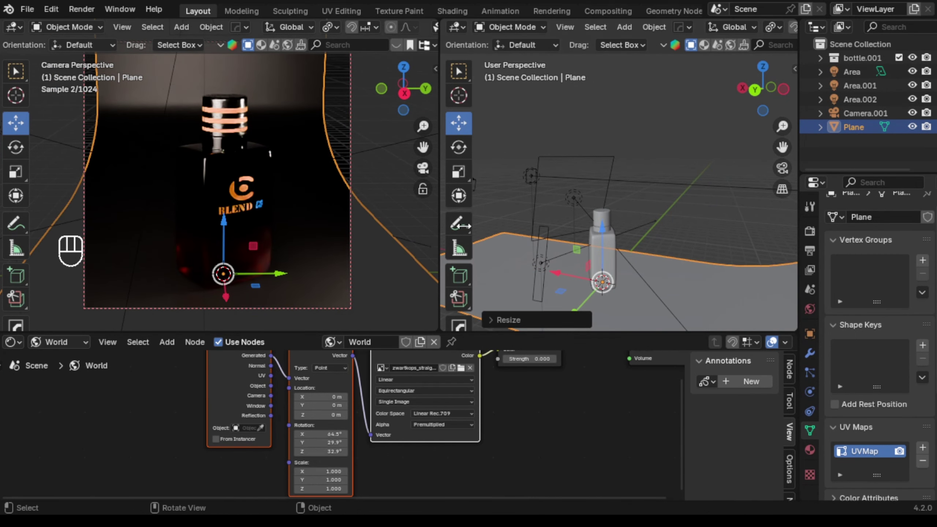
{"action": "key", "text": "ctrl+z"}
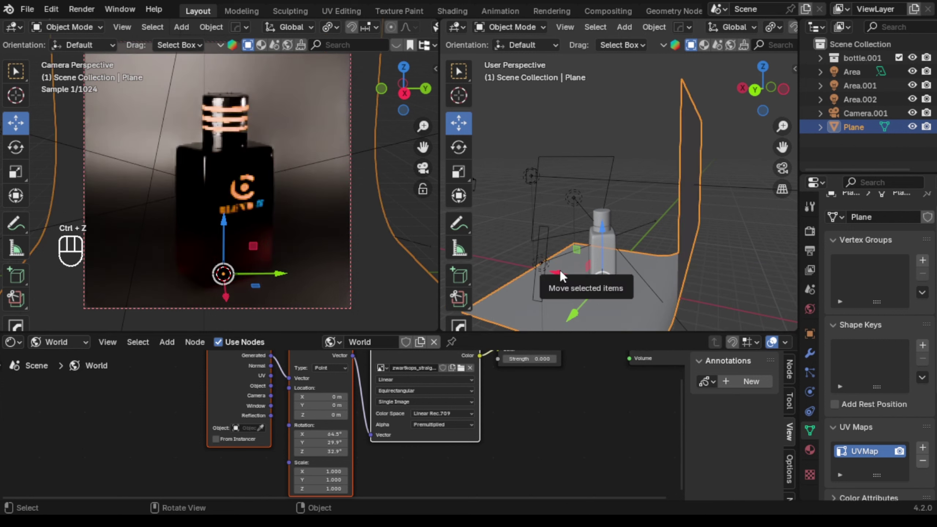
- Enlarge the backdrop plane uniformly to more than twice its size and deselect it
{"action": "key", "text": "s"}
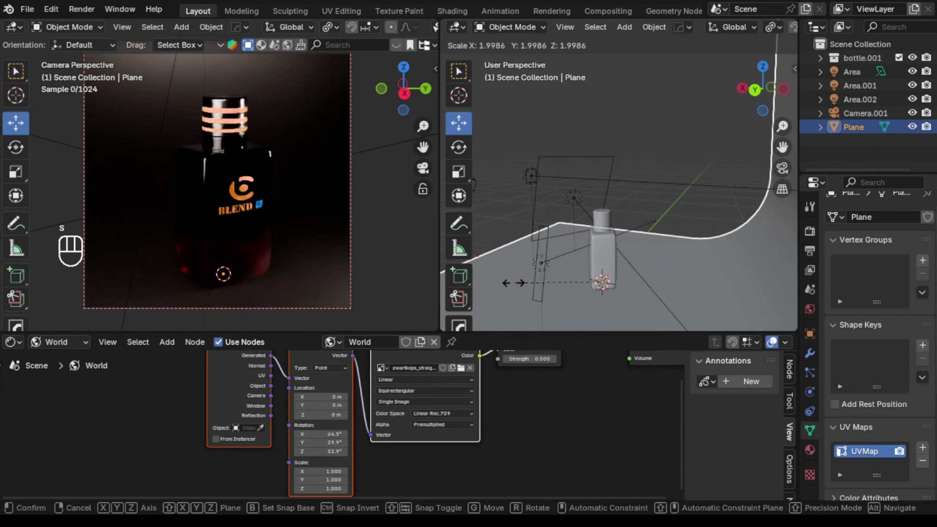
{"action": "left_click", "coordinate": [474, 294]}
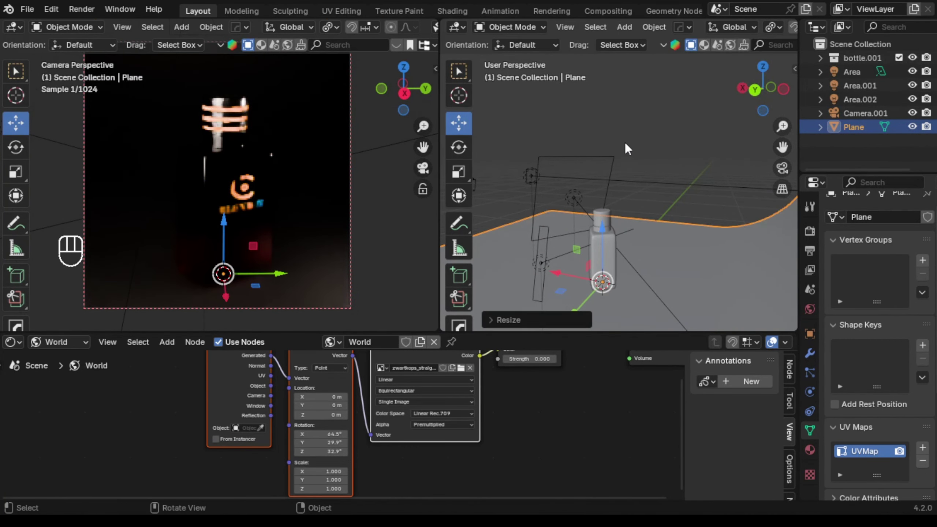
{"action": "left_click", "coordinate": [624, 145]}
{"action": "scroll", "coordinate": [623, 151], "scroll_direction": "down", "scroll_amount": 6}
{"action": "middle_click_drag", "start_coordinate": [622, 155], "coordinate": [640, 193]}
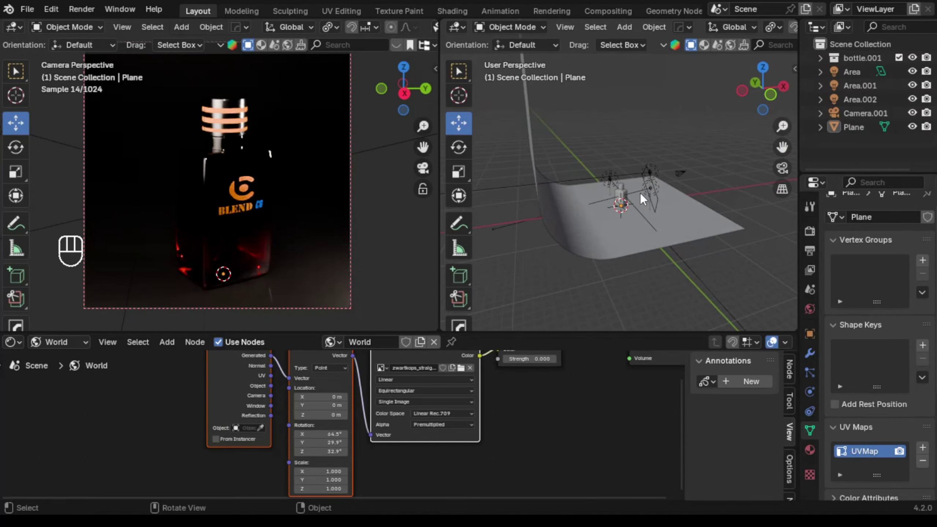
- Add a fourth area light in orbit mode around the bottle and increase its distance from the target
{"action": "scroll", "coordinate": [630, 227], "scroll_direction": "up", "scroll_amount": 6}
{"action": "right_click", "coordinate": [625, 266]}
{"action": "mouse_move", "coordinate": [658, 152]}
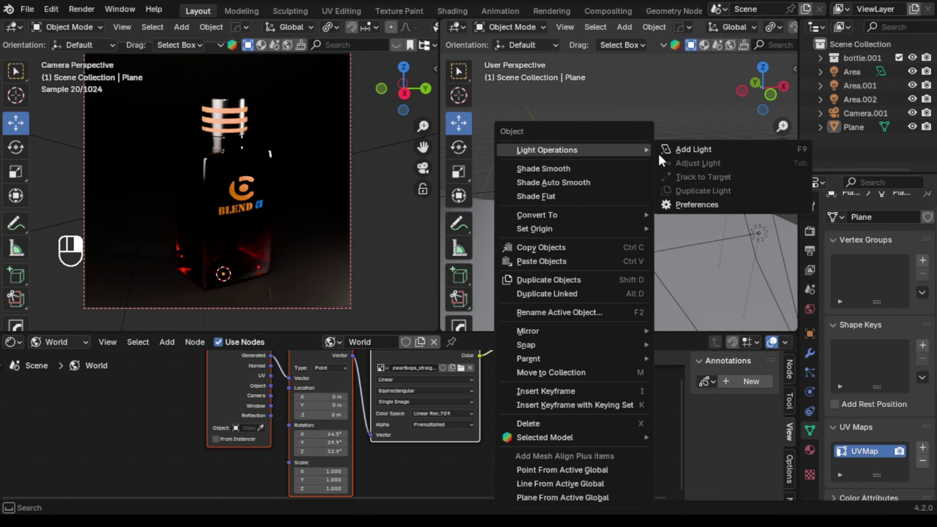
{"action": "left_click", "coordinate": [754, 149]}
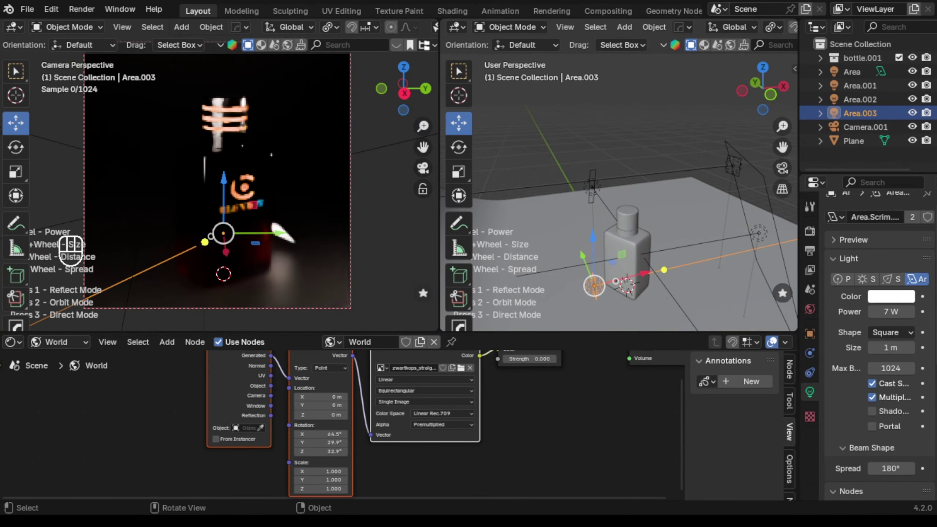
{"action": "key", "text": "space"}
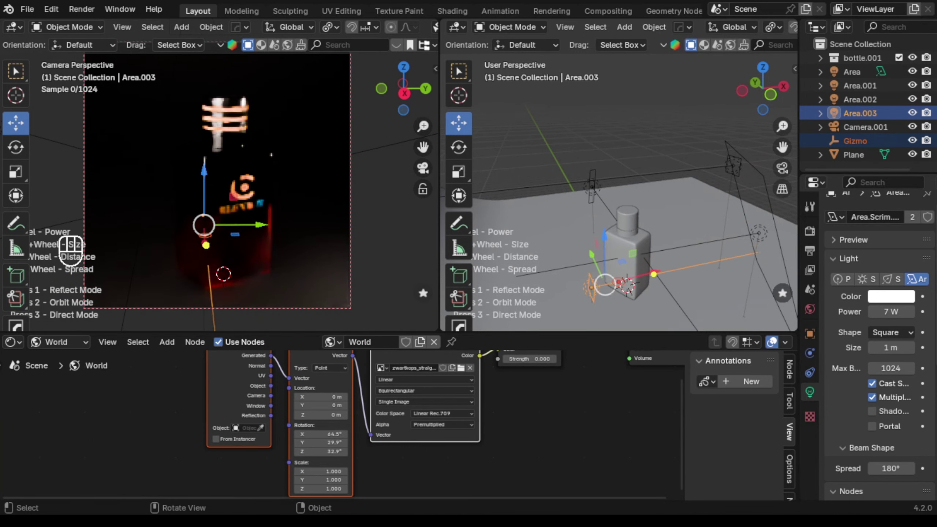
{"action": "scroll", "coordinate": [204, 235], "scroll_direction": "up", "scroll_amount": 12, "text": "alt"}
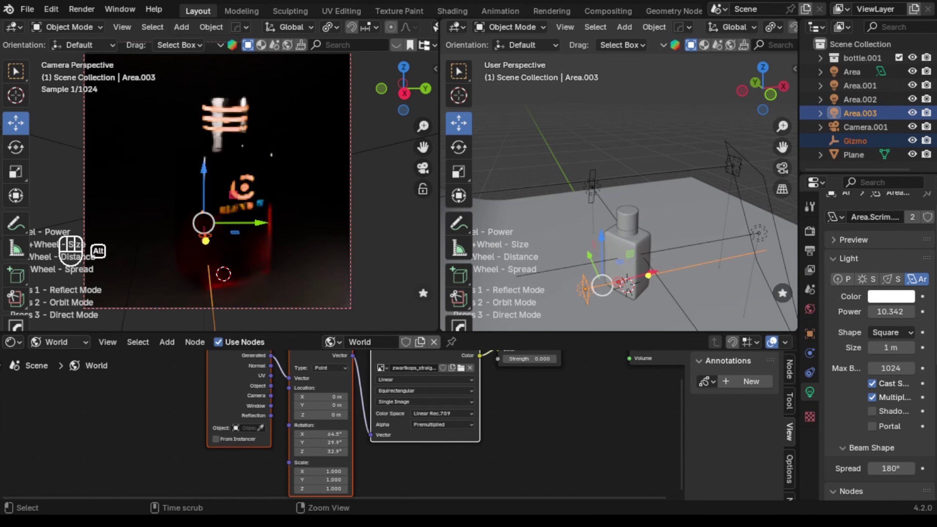
{"action": "scroll", "coordinate": [204, 235], "scroll_direction": "up", "scroll_amount": 20, "text": "alt"}
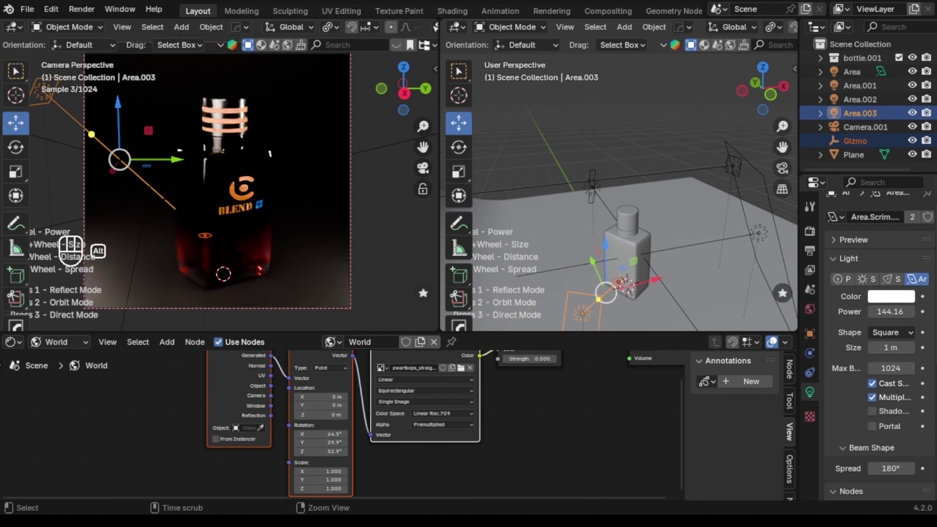
- Enlarge the fourth area light to a size of 2.09 m
{"action": "scroll", "coordinate": [223, 274], "scroll_direction": "up", "scroll_amount": 3, "text": "shift"}
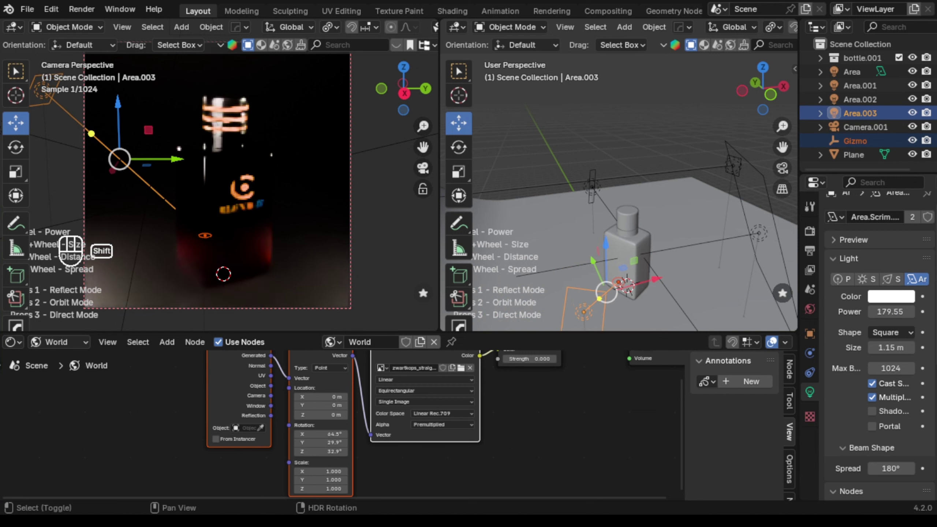
{"action": "scroll", "coordinate": [223, 273], "scroll_direction": "up", "scroll_amount": 5, "text": "shift"}
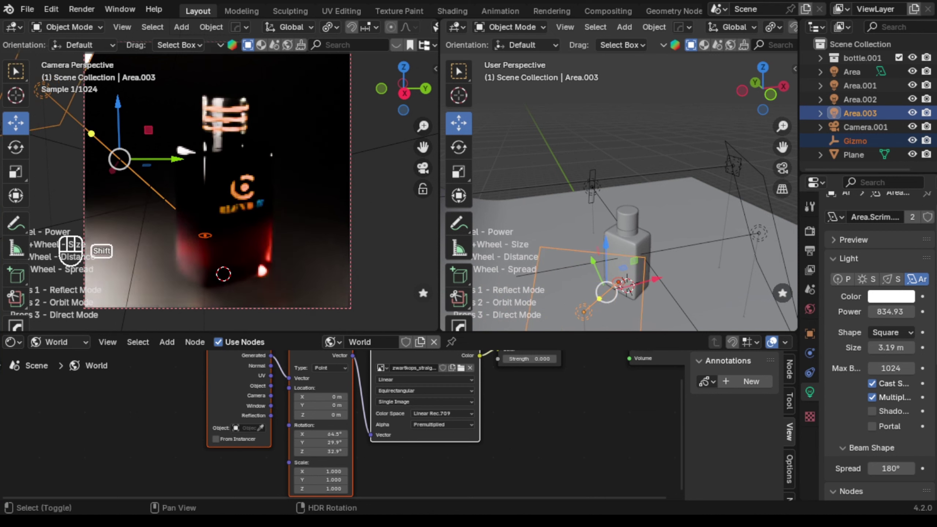
{"action": "scroll", "coordinate": [223, 273], "scroll_direction": "down", "scroll_amount": 2, "text": "shift"}
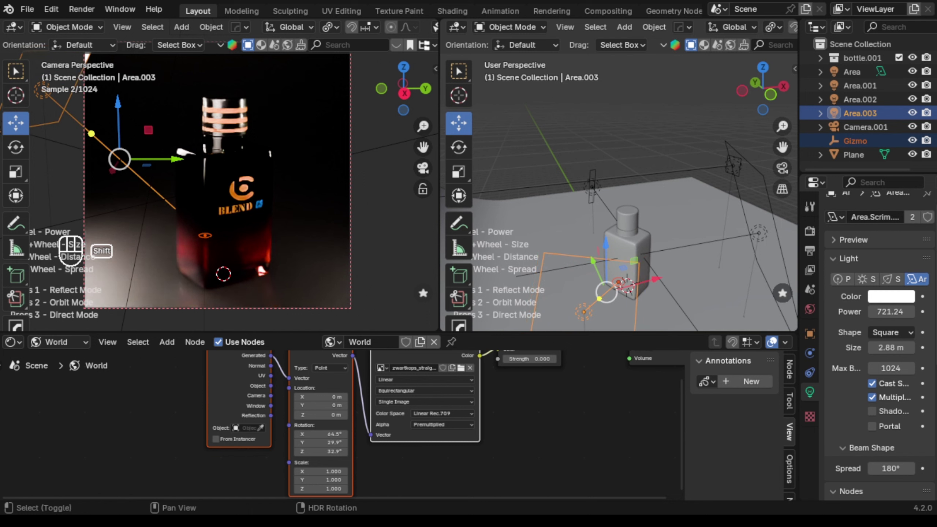
{"action": "scroll", "coordinate": [223, 274], "scroll_direction": "up", "scroll_amount": 6, "text": "shift"}
{"action": "scroll", "coordinate": [223, 274], "scroll_direction": "down", "scroll_amount": 6, "text": "shift"}
{"action": "scroll", "coordinate": [224, 273], "scroll_direction": "down", "scroll_amount": 5, "text": "shift"}
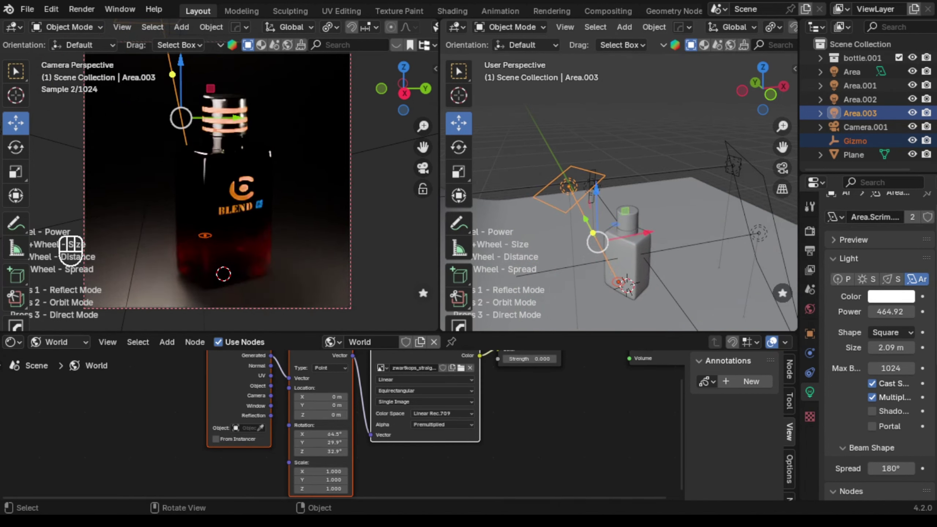
- Place the fourth light above the bottle, shining down on it, and set its power to 1500 W
{"action": "left_click", "coordinate": [739, 308]}
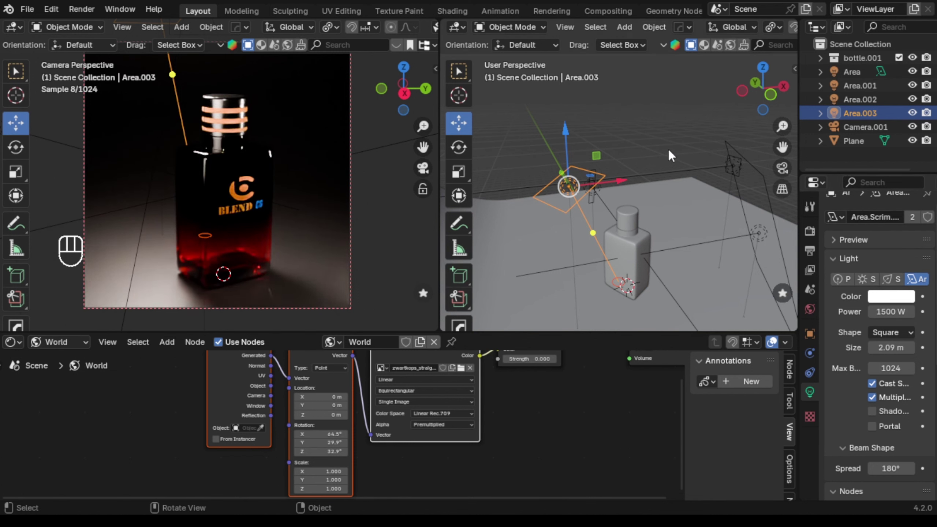
{"action": "left_click", "coordinate": [665, 128]}
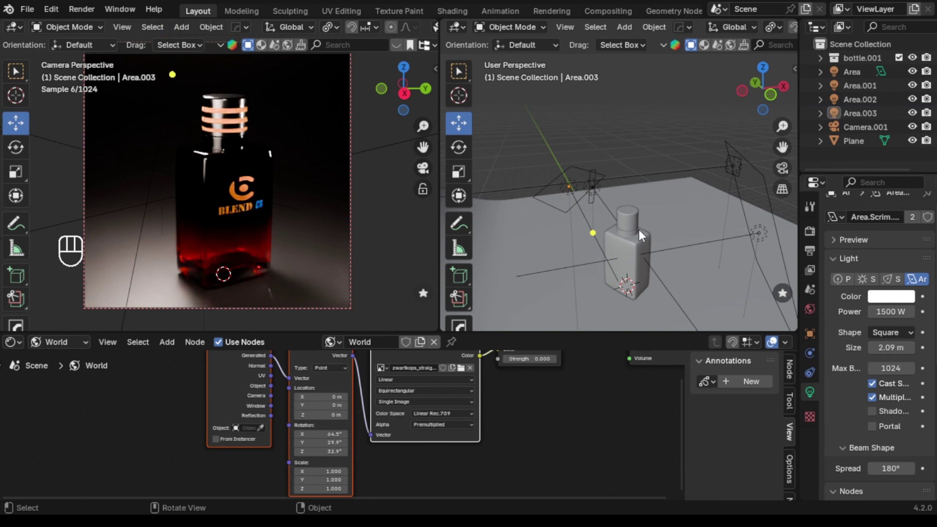
- Narrow the second area light, the large one beside the bottle, by scaling it down repeatedly along global X
{"action": "middle_click_drag", "start_coordinate": [657, 221], "coordinate": [552, 236]}
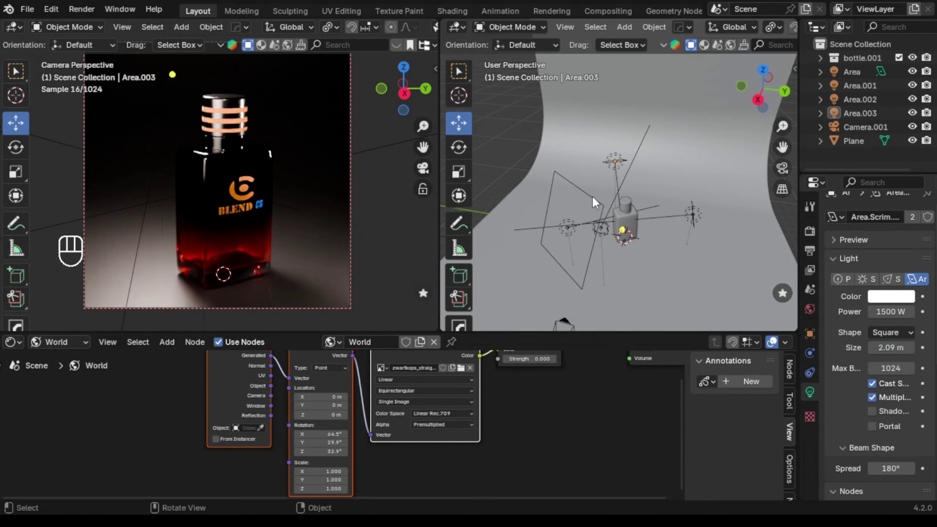
{"action": "left_click", "coordinate": [593, 199]}
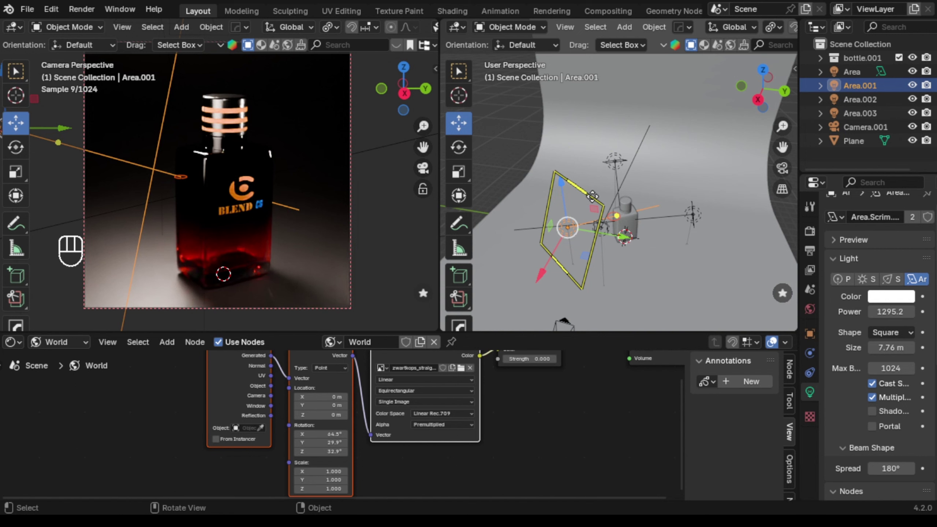
{"action": "key", "text": "s"}
{"action": "key", "text": "x"}
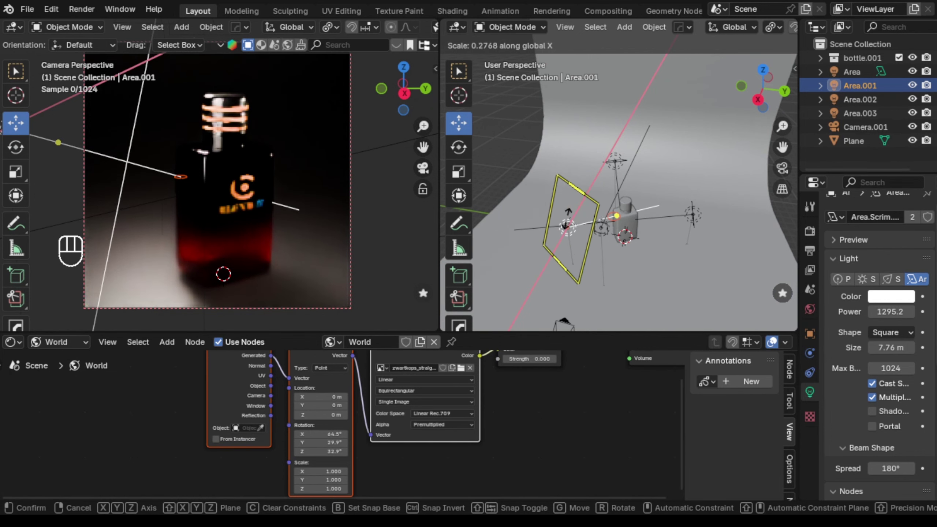
{"action": "left_click", "coordinate": [562, 224]}
{"action": "scroll", "coordinate": [567, 224], "scroll_direction": "up", "scroll_amount": 4}
{"action": "key", "text": "s"}
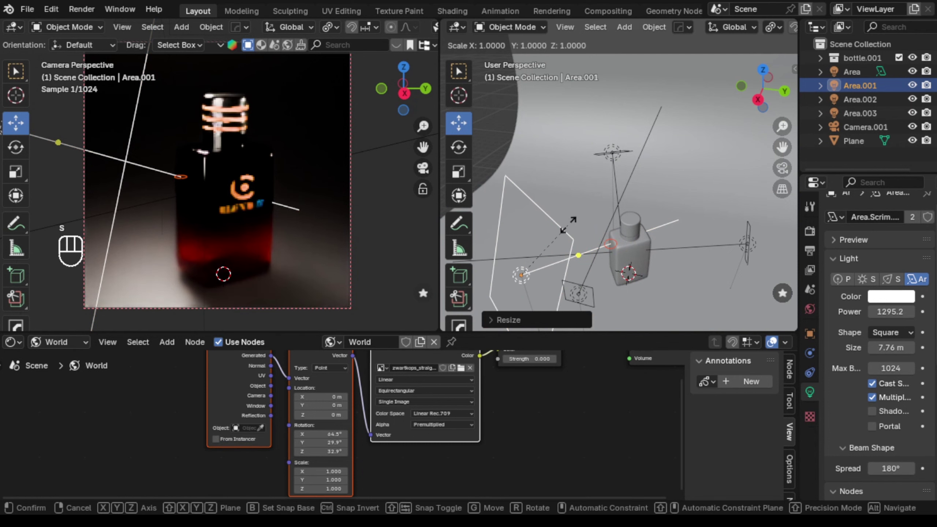
{"action": "key", "text": "x"}
{"action": "key", "text": "s"}
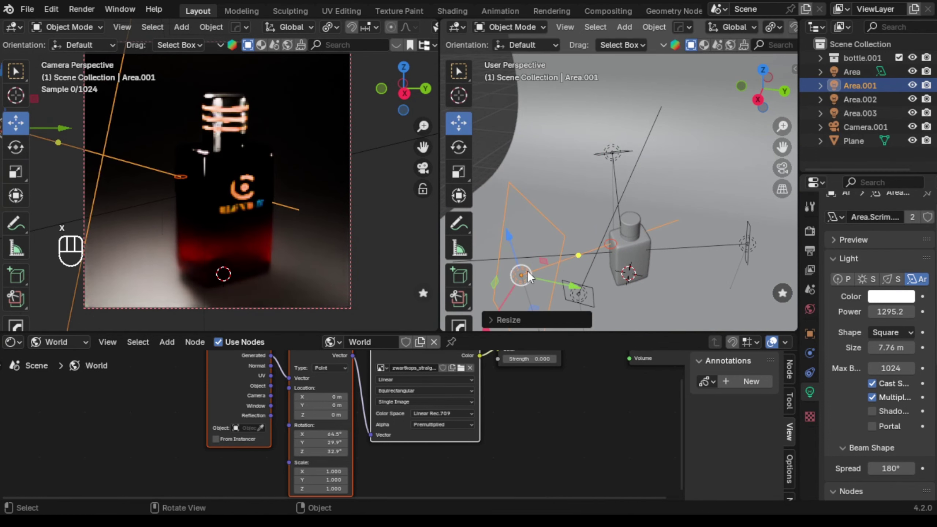
{"action": "key", "text": "x"}
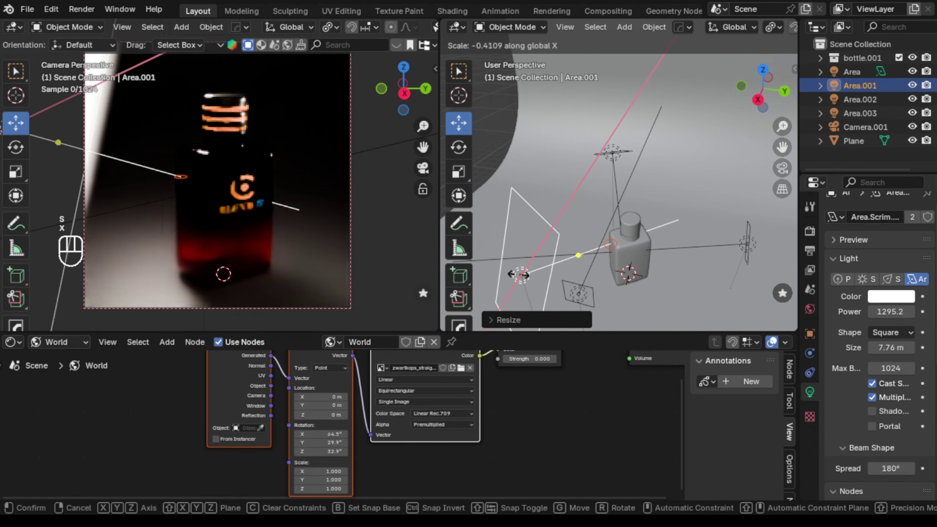
{"action": "key", "text": "s"}
{"action": "key", "text": "x"}
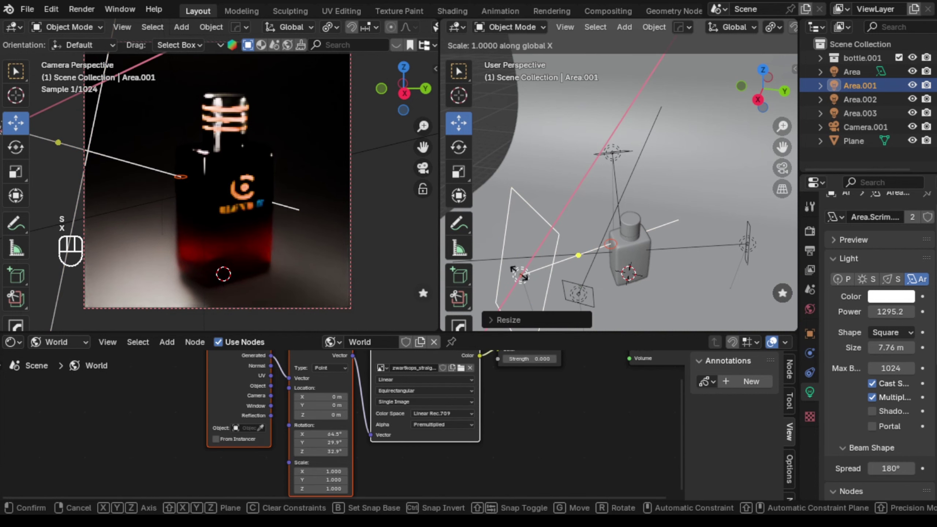
{"action": "left_click", "coordinate": [521, 274]}
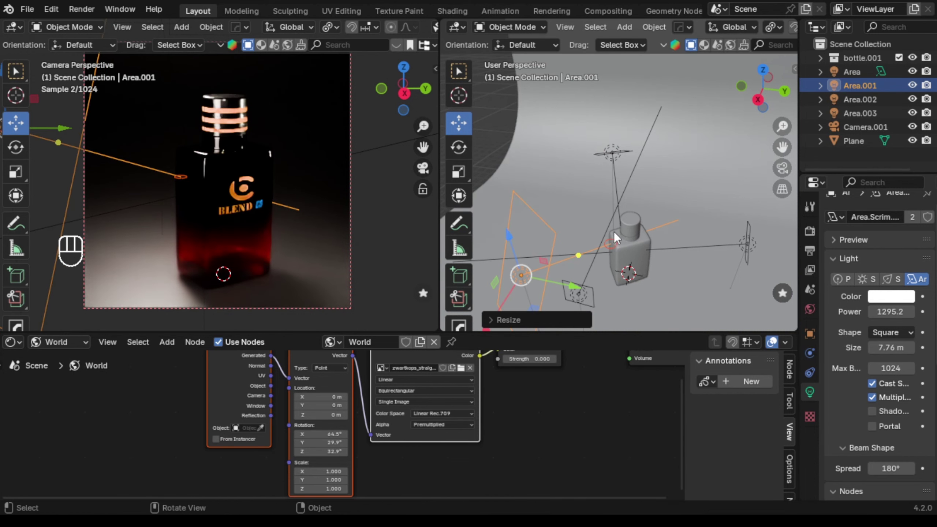
{"action": "scroll", "coordinate": [610, 229], "scroll_direction": "down", "scroll_amount": 5}
{"action": "left_click", "coordinate": [738, 190]}
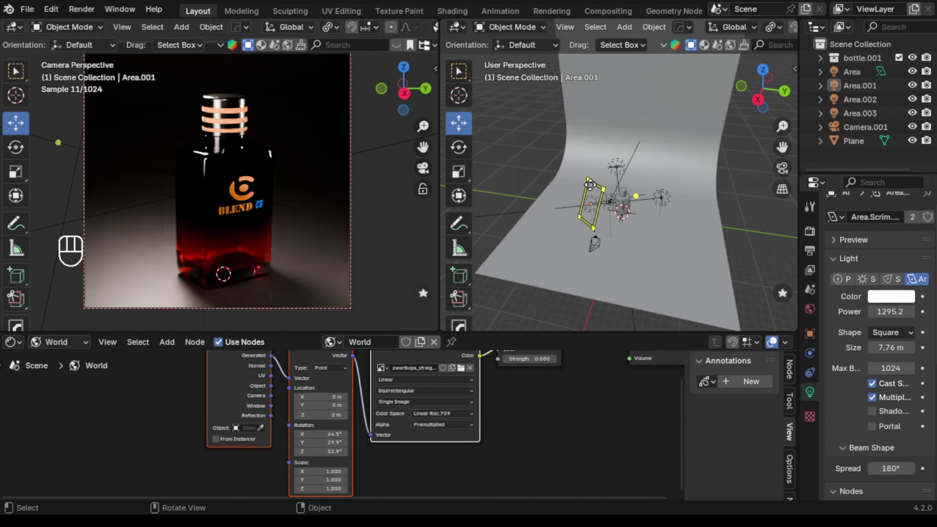
- Move the second area light about 1.5 m along global X toward the front of the scene and deselect it
{"action": "middle_click_drag", "start_coordinate": [592, 187], "coordinate": [609, 239]}
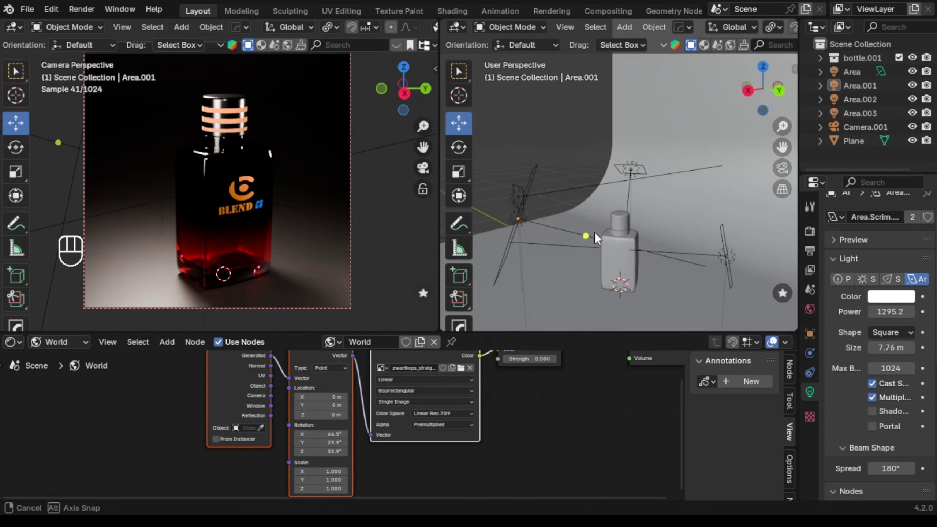
{"action": "middle_click_drag", "start_coordinate": [595, 232], "coordinate": [714, 305]}
{"action": "left_click", "coordinate": [607, 245]}
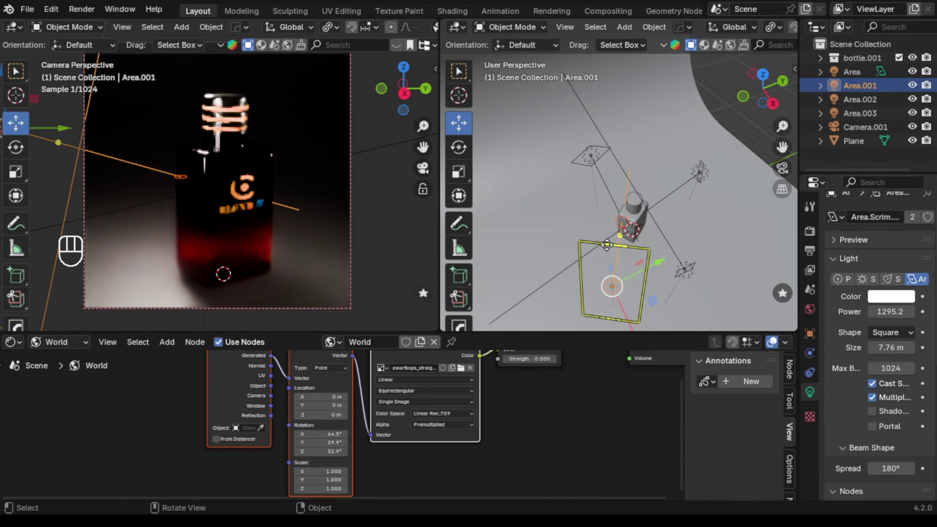
{"action": "key", "text": "g"}
{"action": "key", "text": "x"}
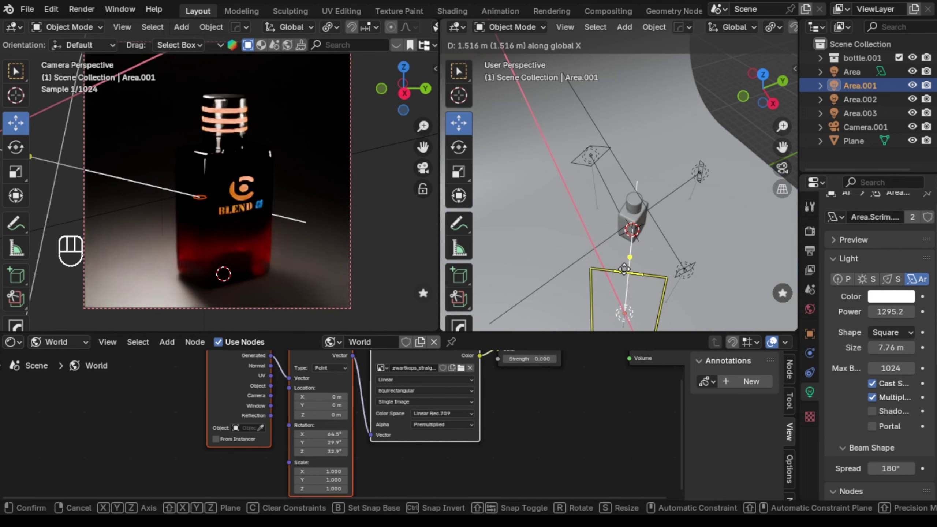
{"action": "left_click", "coordinate": [624, 269]}
{"action": "middle_click_drag", "start_coordinate": [653, 240], "coordinate": [742, 155]}
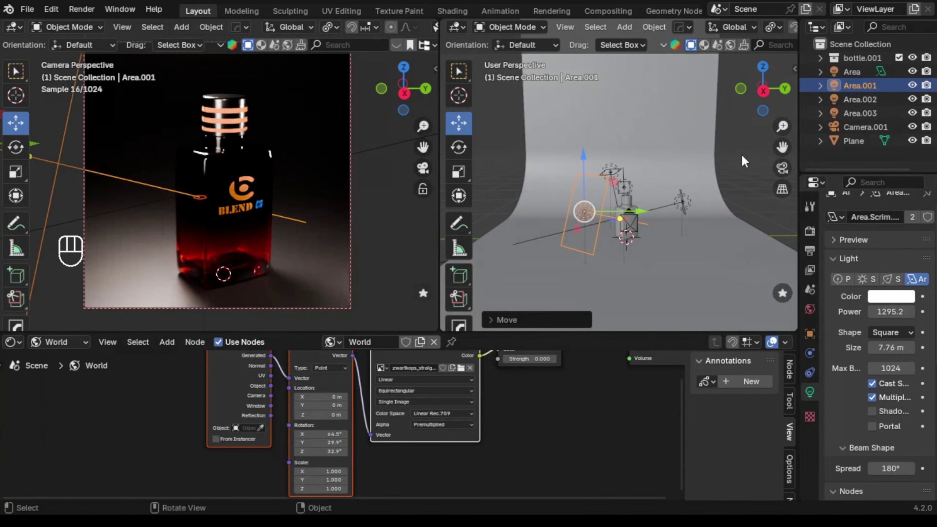
{"action": "left_click", "coordinate": [730, 154]}
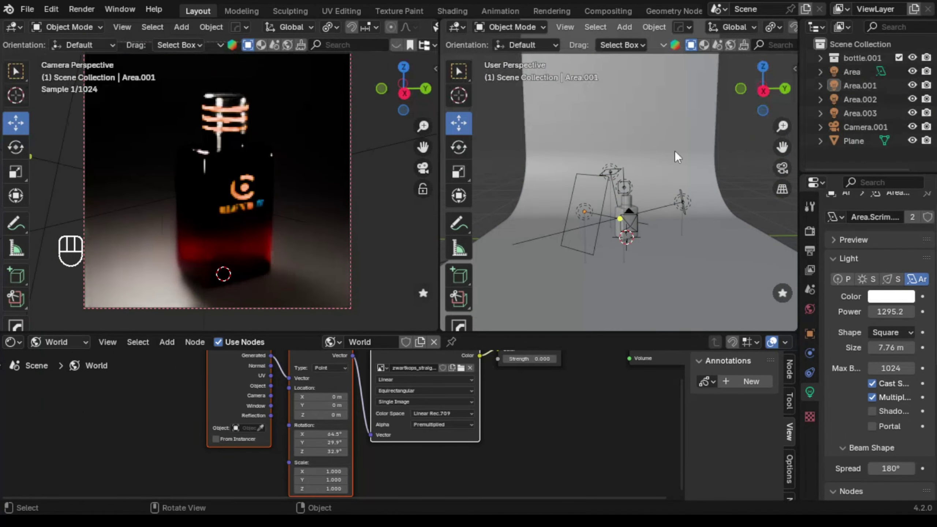
- Select the curved backdrop plane and switch the shader node view from the world to the plane's object material
{"action": "left_click", "coordinate": [693, 274]}
{"action": "scroll", "coordinate": [487, 360], "scroll_direction": "down", "scroll_amount": 2}
{"action": "left_click", "coordinate": [79, 342]}
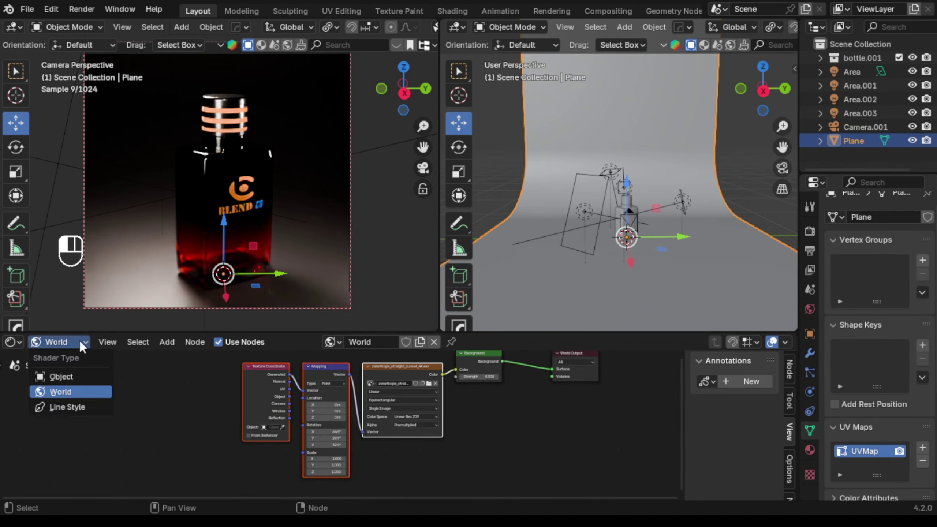
{"action": "left_click", "coordinate": [88, 377]}
{"action": "scroll", "coordinate": [485, 369], "scroll_direction": "down", "scroll_amount": 4}
{"action": "scroll", "coordinate": [453, 392], "scroll_direction": "up", "scroll_amount": 4}
{"action": "scroll", "coordinate": [453, 391], "scroll_direction": "up", "scroll_amount": 5}
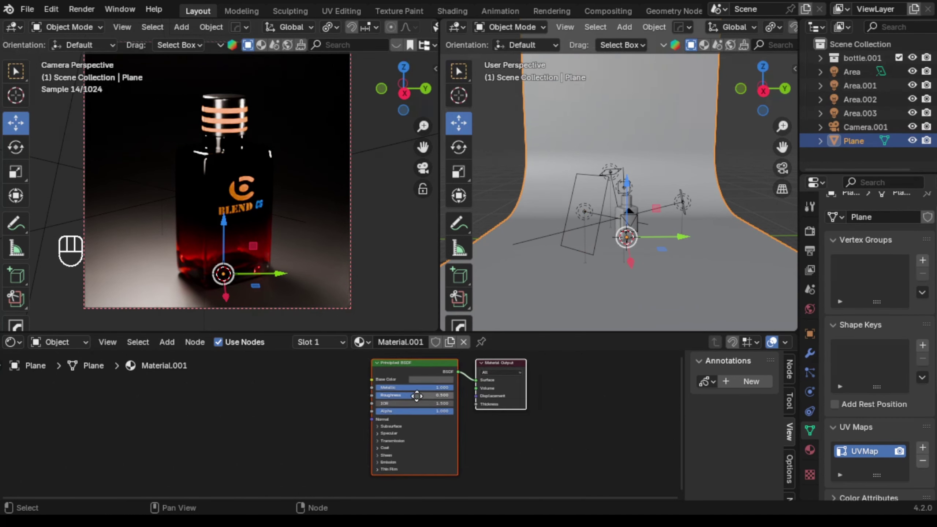
- Deselect the backdrop and reduce both the metallic and roughness of its material to 0
{"action": "left_click_drag", "start_coordinate": [493, 361], "coordinate": [432, 360]}
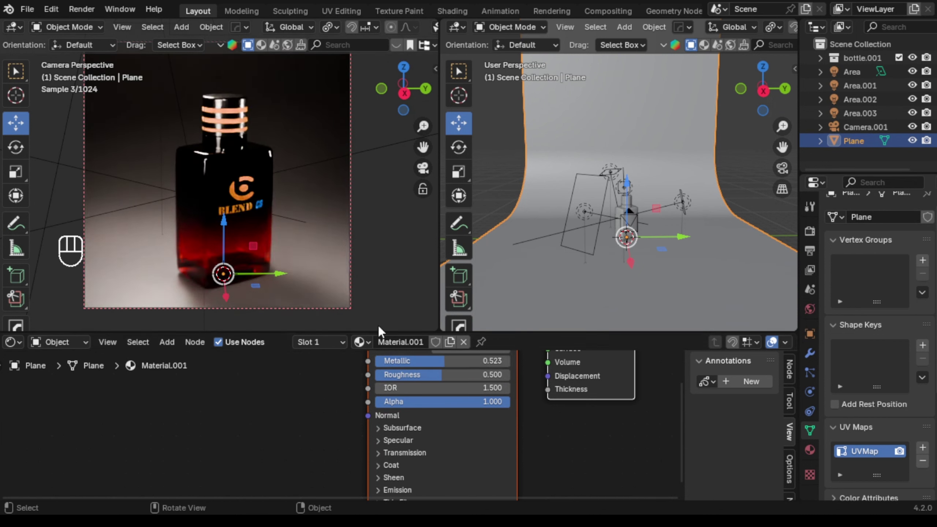
{"action": "left_click", "coordinate": [485, 223]}
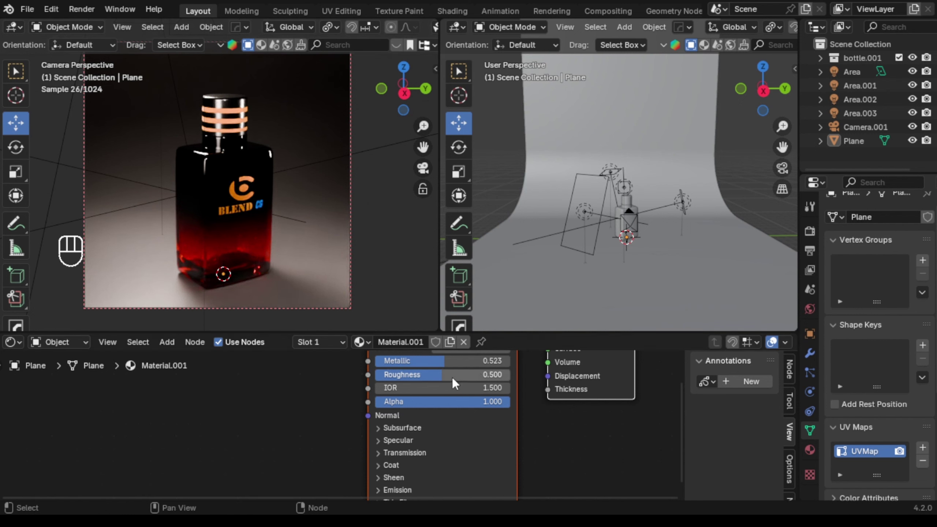
{"action": "left_click_drag", "start_coordinate": [433, 375], "coordinate": [371, 376]}
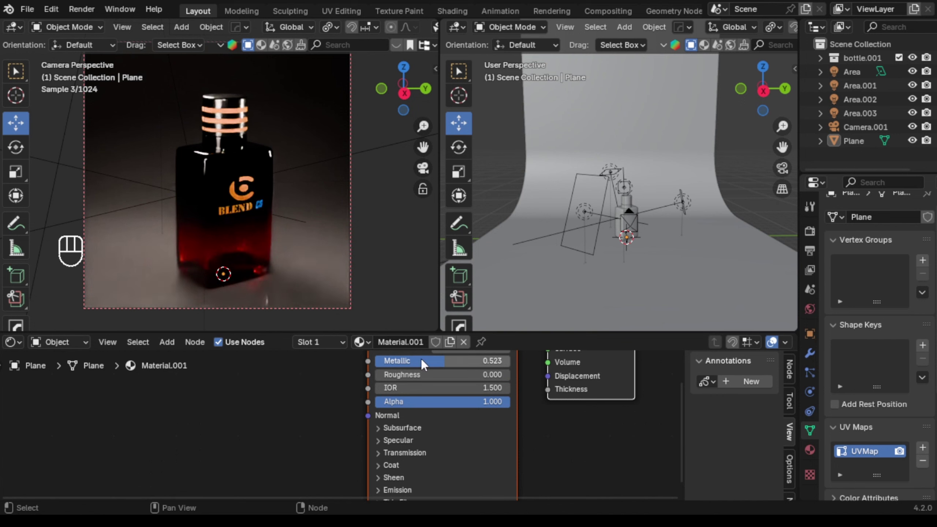
{"action": "left_click_drag", "start_coordinate": [437, 360], "coordinate": [511, 360]}
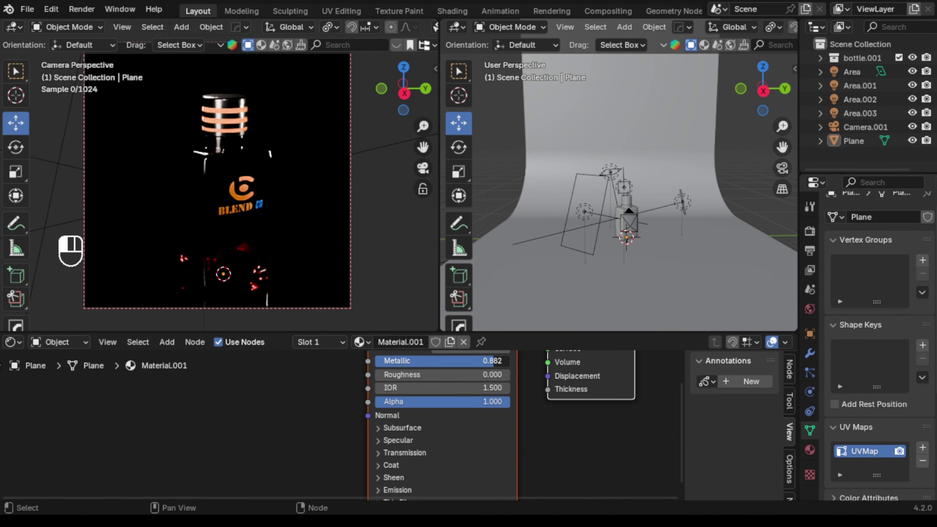
{"action": "left_click_drag", "start_coordinate": [495, 361], "coordinate": [389, 361]}
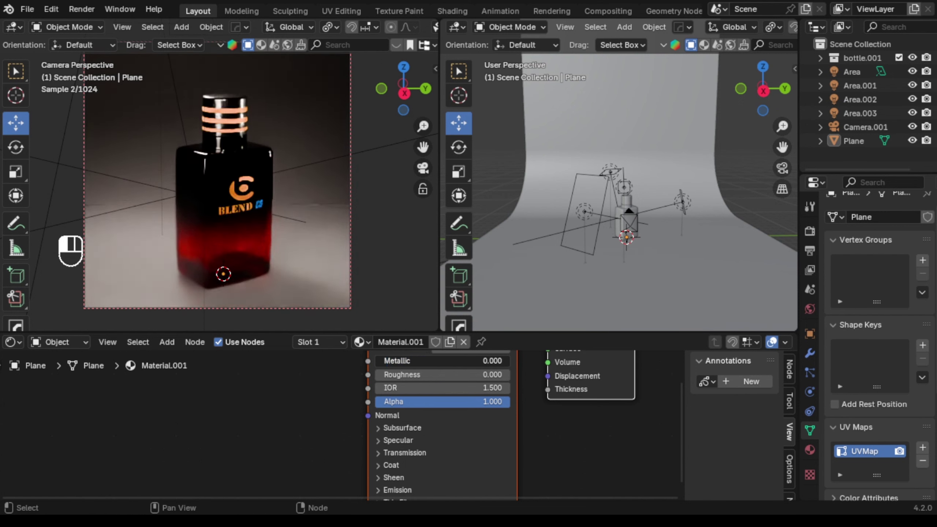
- Fine-tune the brightness of the backdrop material's grey base color and set its metallic to 0.186
{"action": "middle_click_drag", "start_coordinate": [526, 400], "coordinate": [515, 459]}
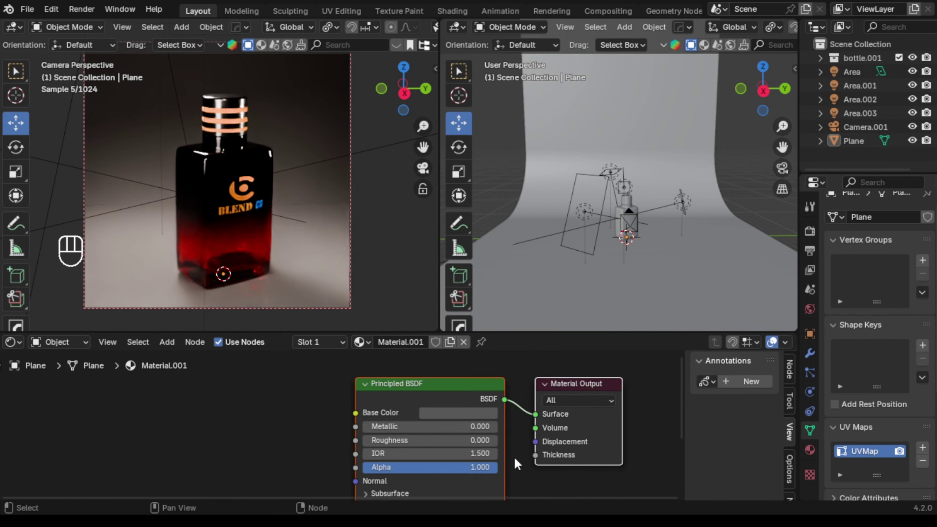
{"action": "left_click", "coordinate": [469, 413]}
{"action": "mouse_move", "coordinate": [543, 287]}
{"action": "left_mouse_down"}
{"action": "mouse_move", "coordinate": [544, 247]}
{"action": "mouse_move", "coordinate": [544, 279]}
{"action": "left_mouse_up"}
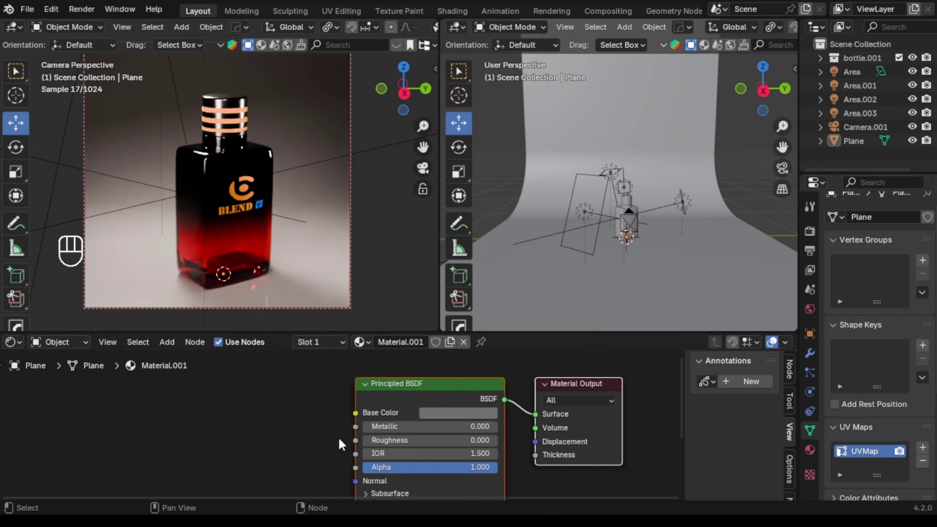
{"action": "left_click_drag", "start_coordinate": [385, 427], "coordinate": [398, 427]}
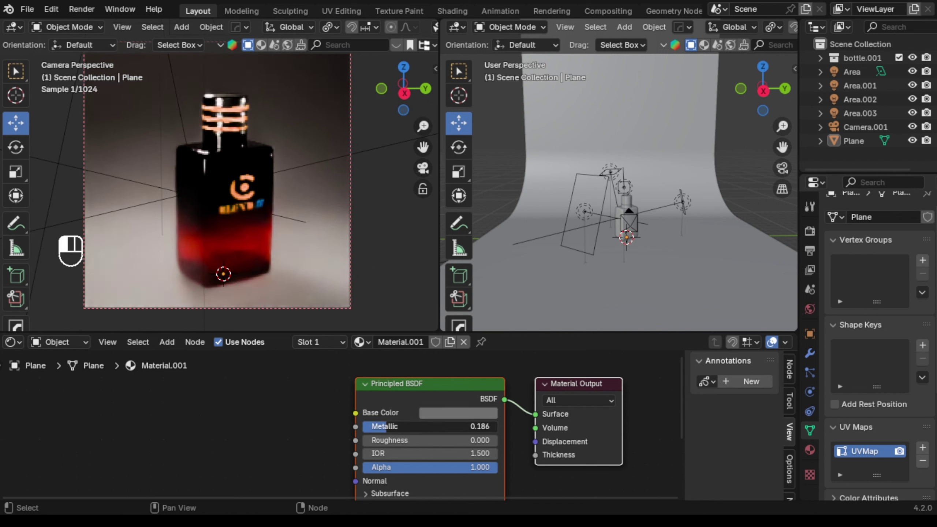
{"action": "left_click", "coordinate": [422, 412]}
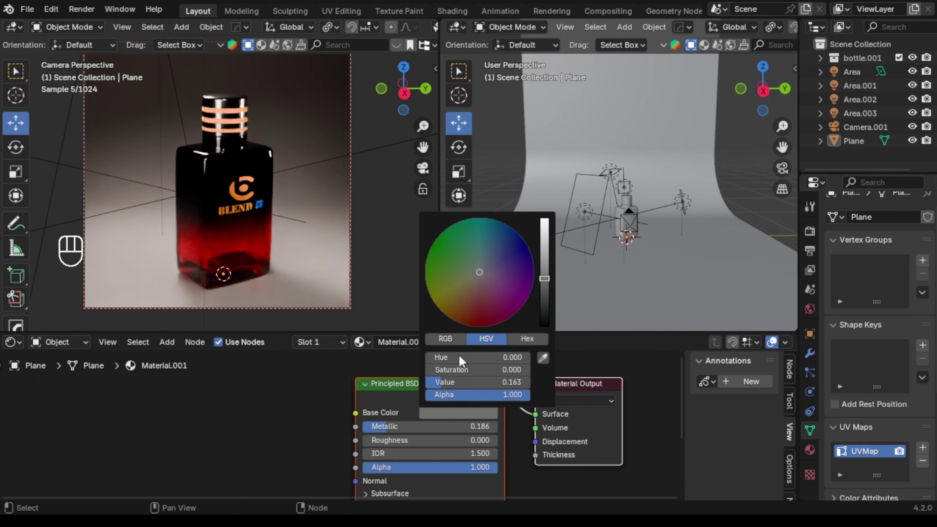
{"action": "left_click_drag", "start_coordinate": [545, 279], "coordinate": [545, 281]}
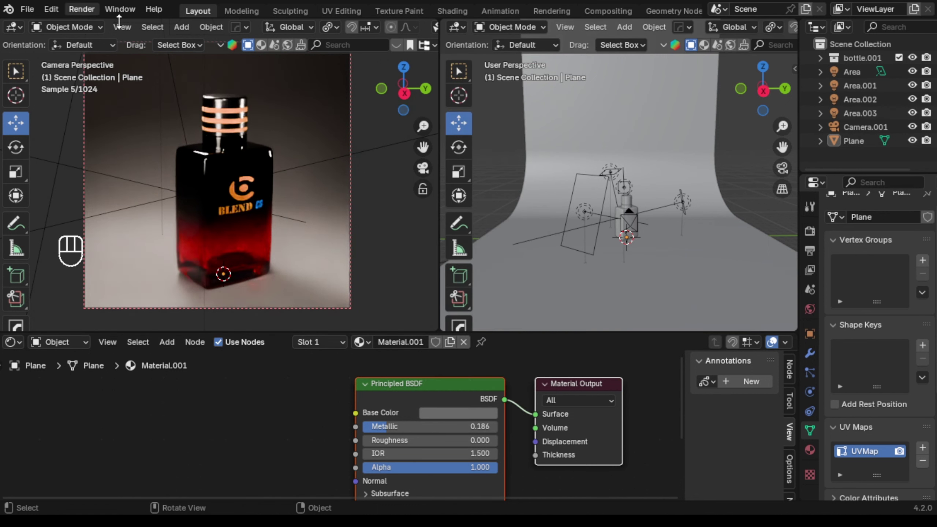
- Save the Blender file and start rendering the still image of the perfume bottle
{"action": "left_click", "coordinate": [29, 9]}
{"action": "left_click", "coordinate": [50, 99]}
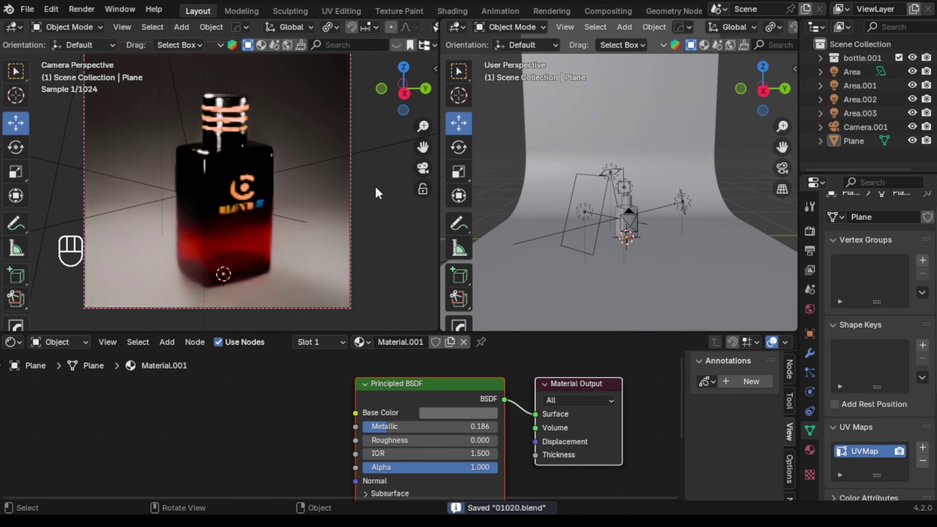
{"action": "left_click", "coordinate": [87, 10]}
{"action": "left_click", "coordinate": [105, 25]}
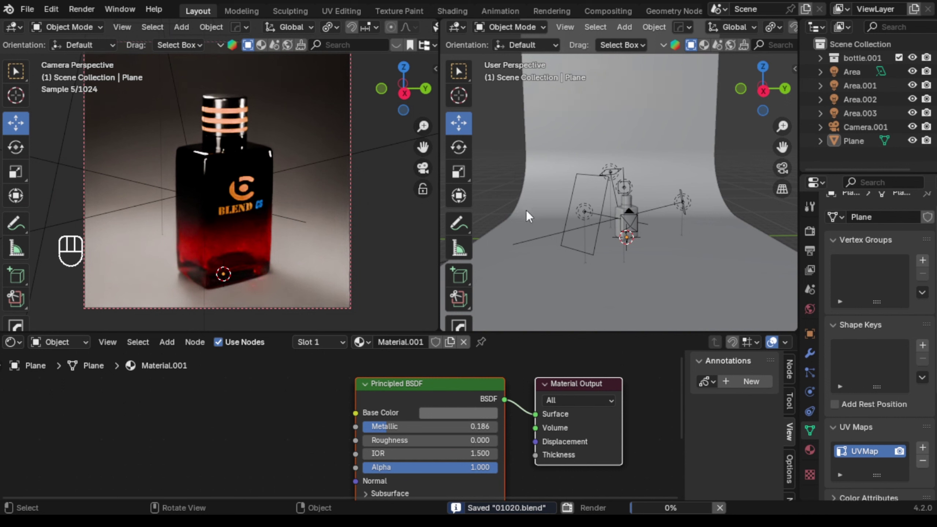